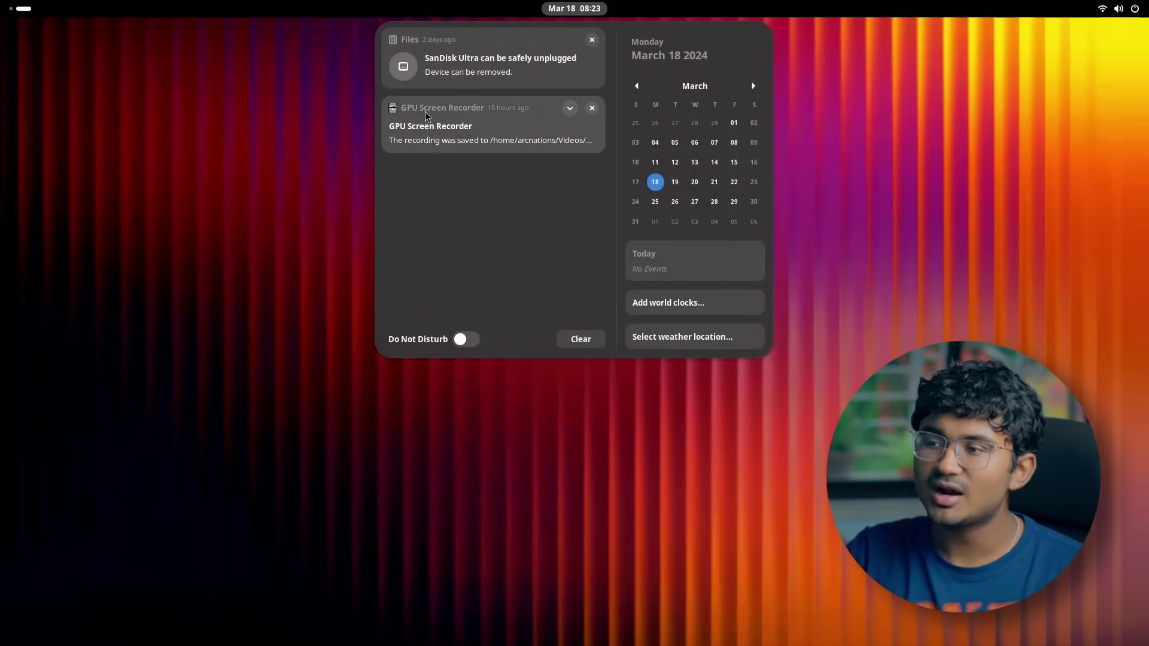
# - Capture a region screenshot of the screen's top-right corner from the quick settings menu
pyautogui.click(570, 109)
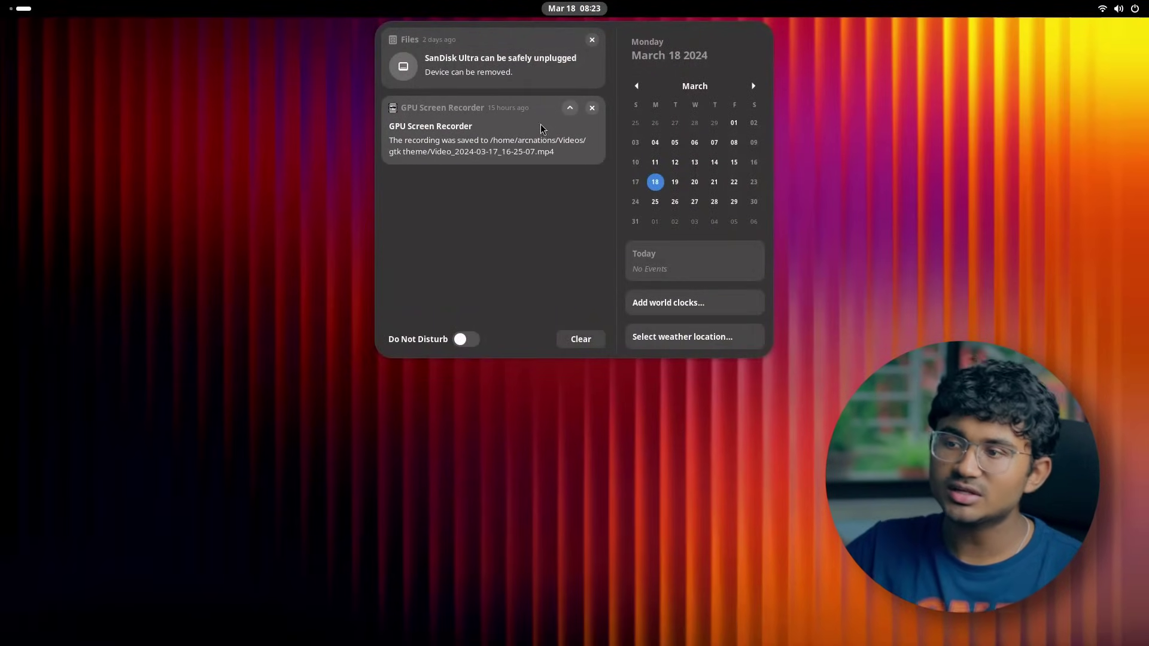
pyautogui.click(570, 110)
pyautogui.click(487, 525)
pyautogui.click(1118, 8)
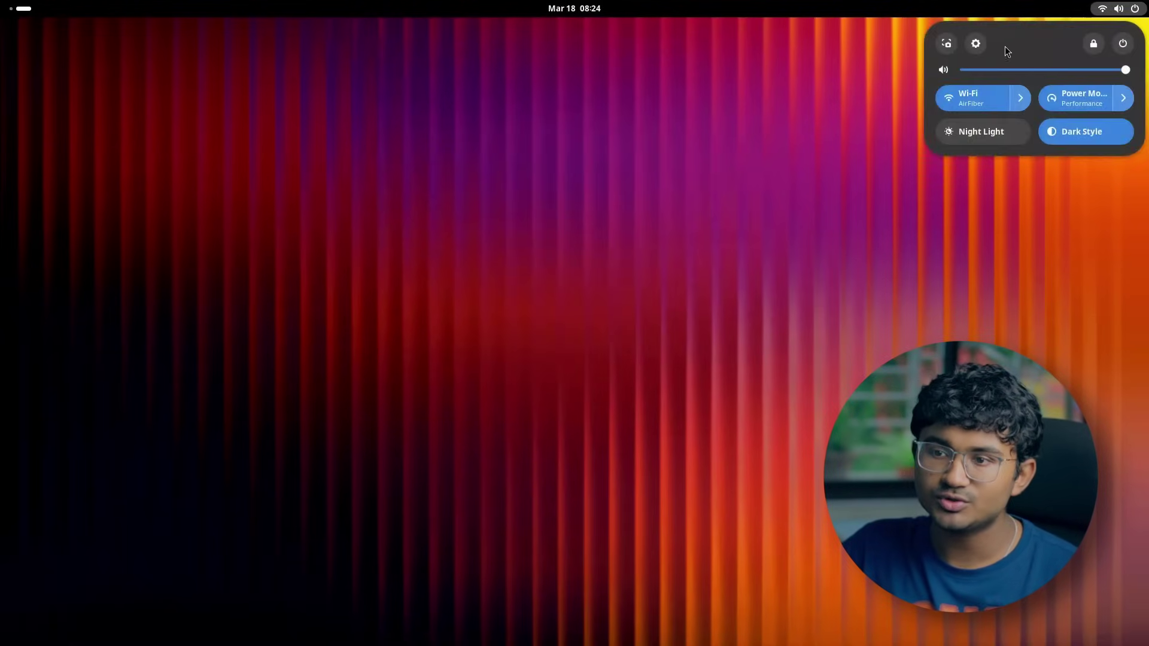
pyautogui.click(947, 44)
pyautogui.moveTo(547, 341); pyautogui.dragTo(1135, 8)
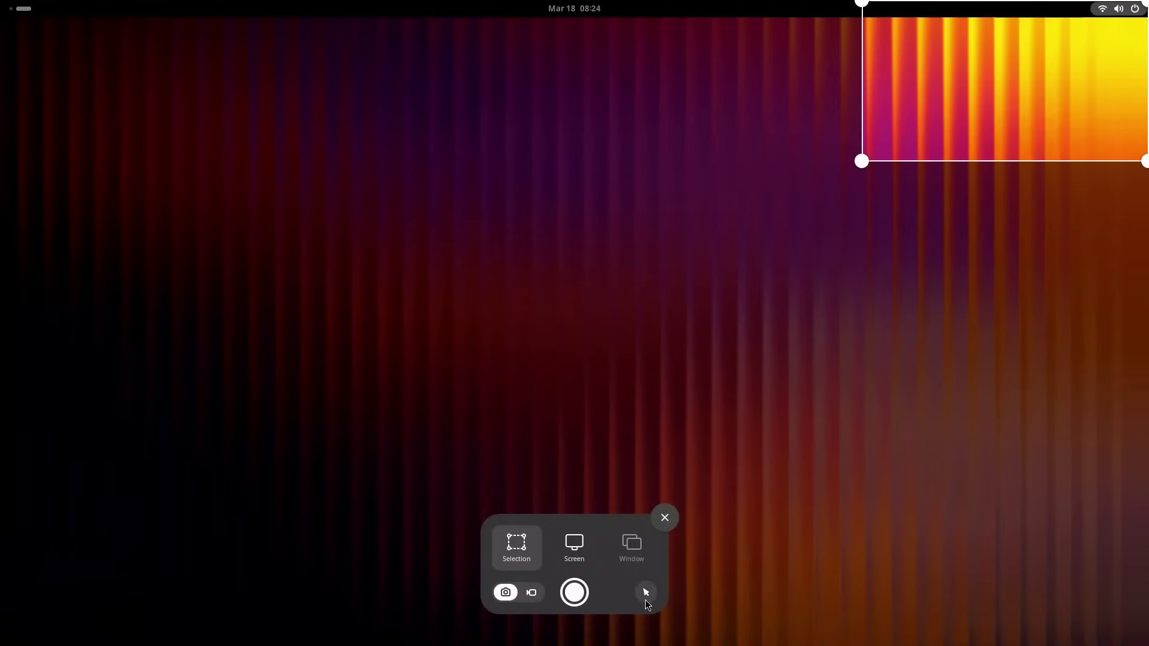
pyautogui.click(576, 595)
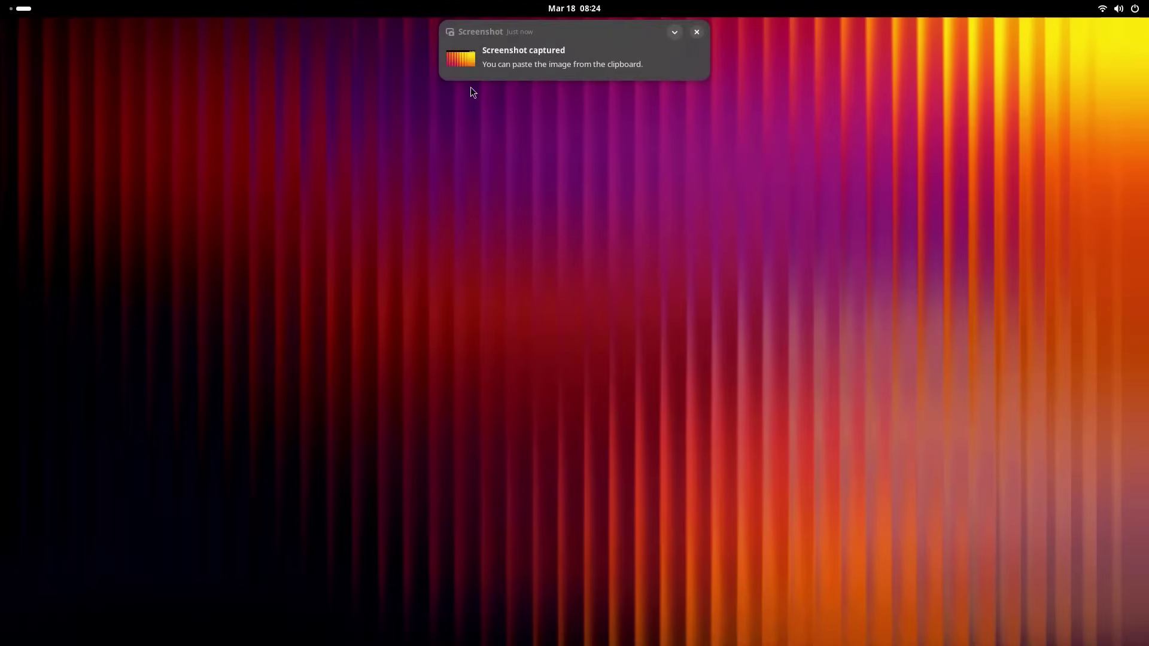
# - Check the screenshot notification, then take another region screenshot via Super+S quick settings
pyautogui.moveTo(471, 57)
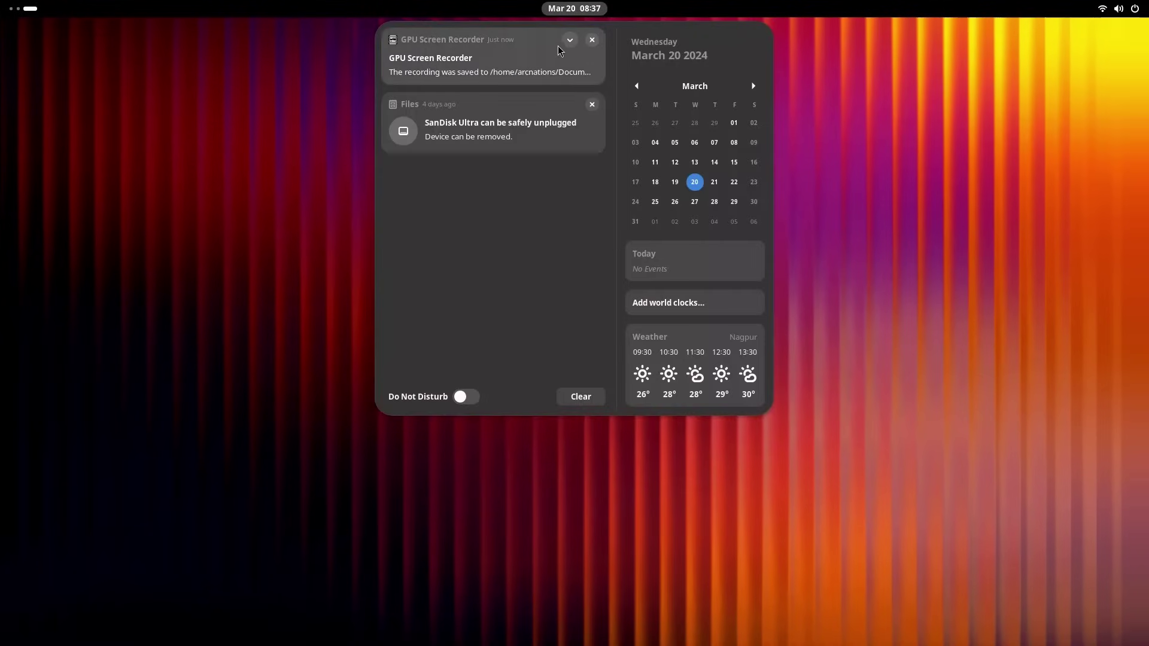
pyautogui.click(567, 41)
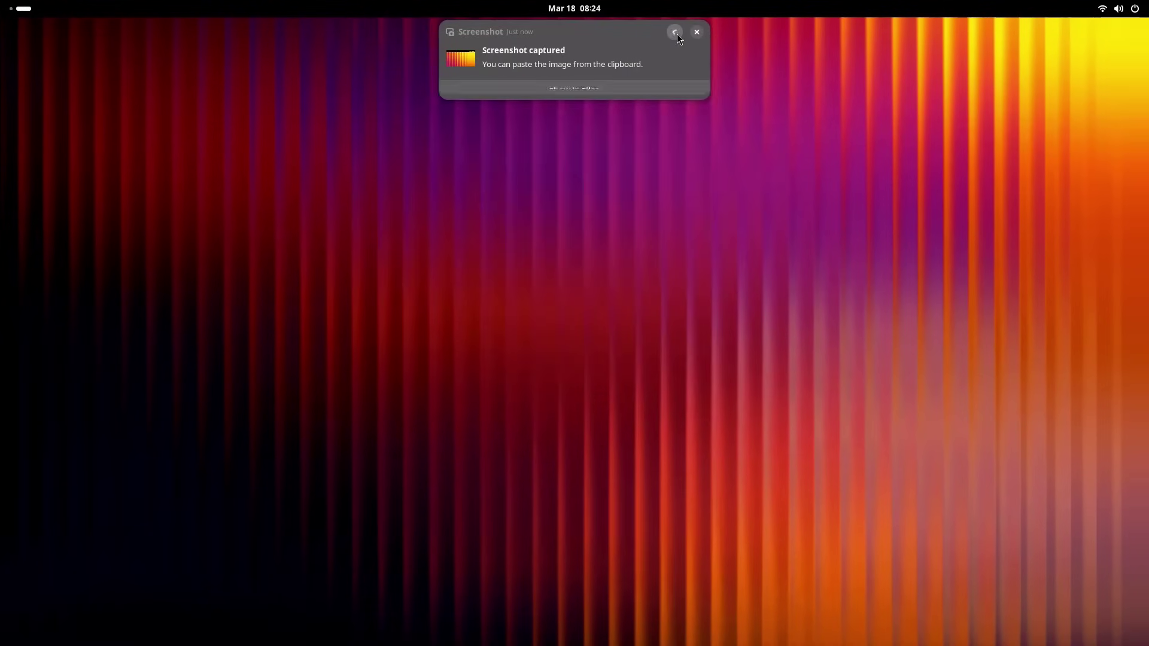
pyautogui.click(675, 33)
pyautogui.click(575, 6)
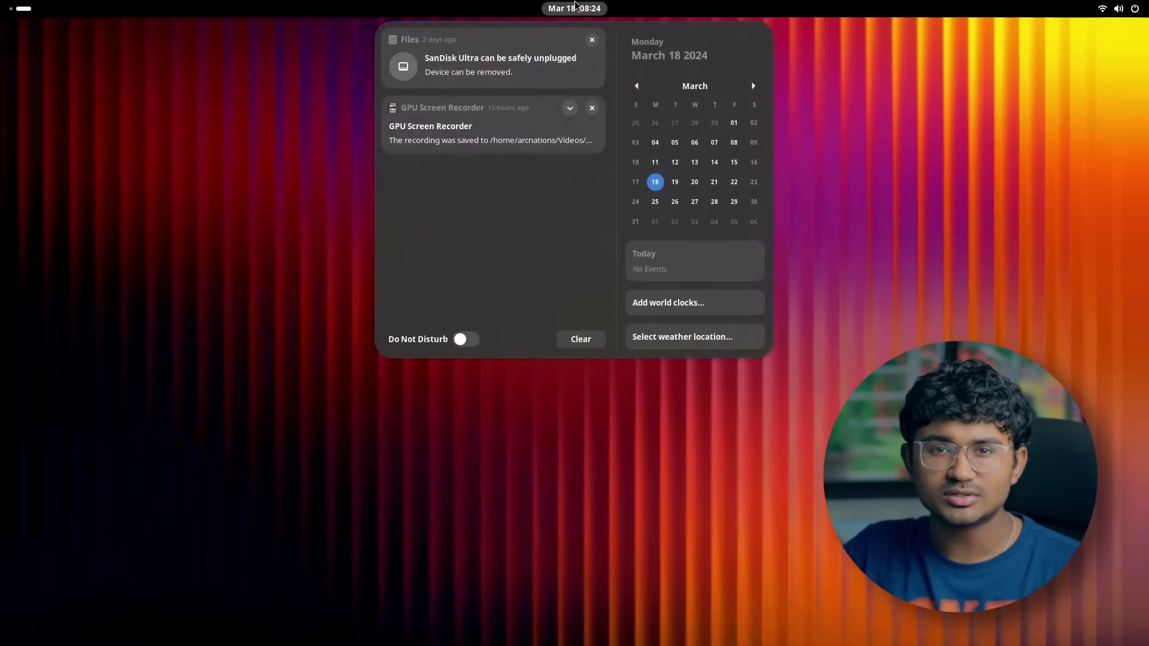
pyautogui.click(671, 5)
pyautogui.press('super+s')
pyautogui.click(945, 43)
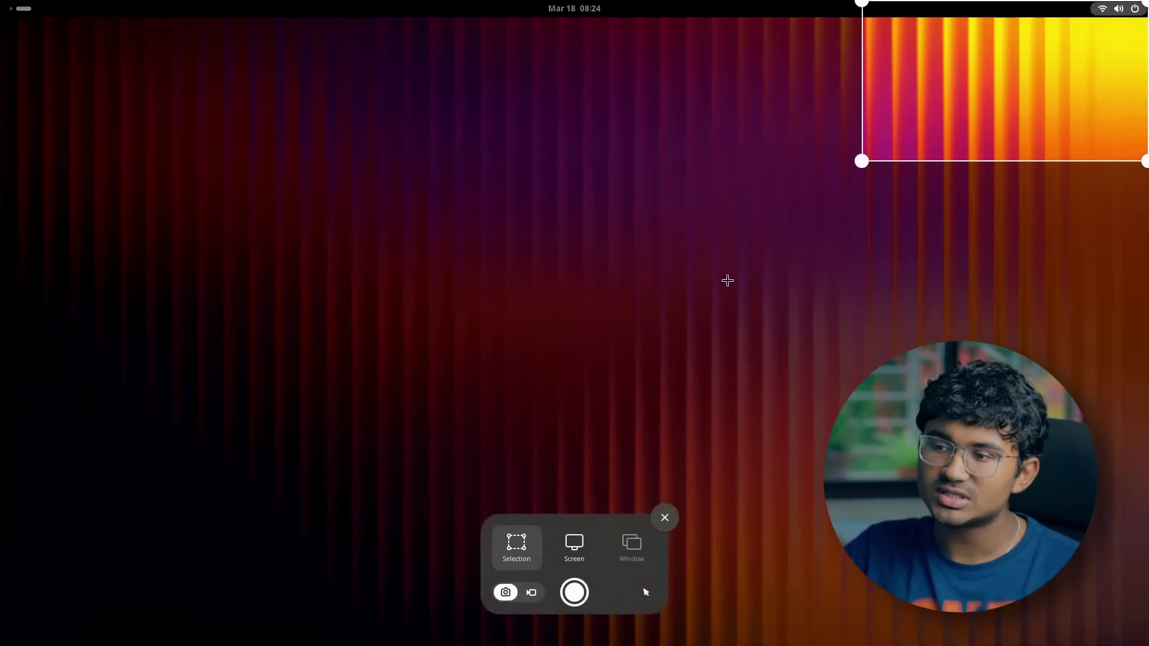
pyautogui.click(574, 587)
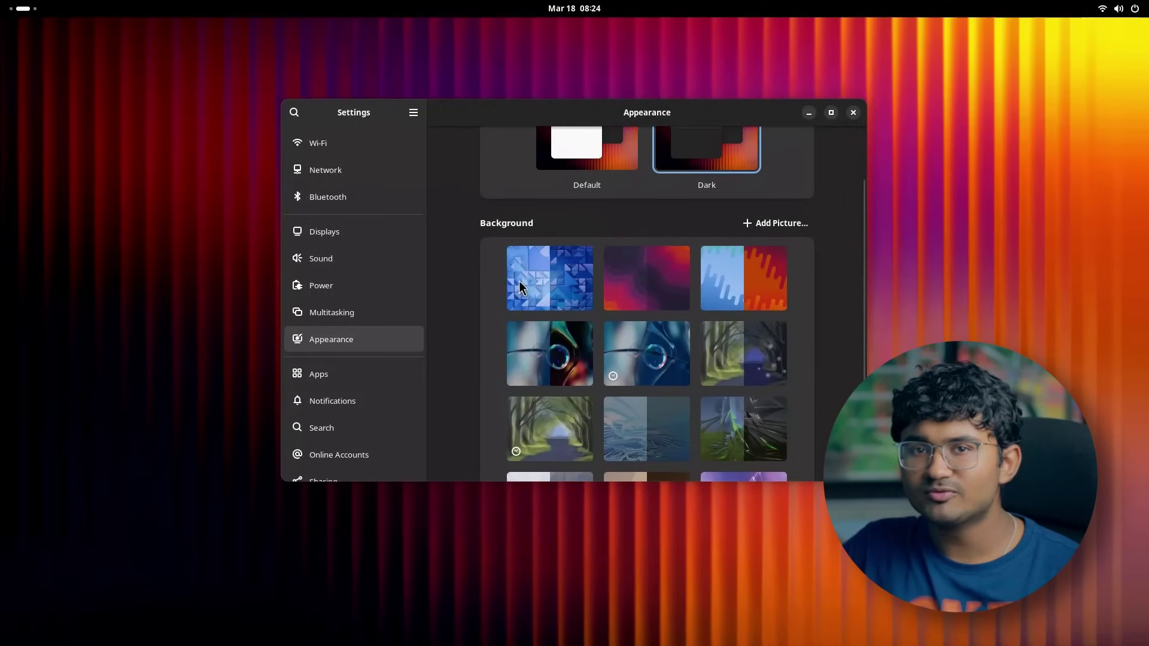
# - Try the blue triangles and then the cube image as the desktop wallpaper
pyautogui.click(519, 283)
pyautogui.scroll(-5, 735, 400)
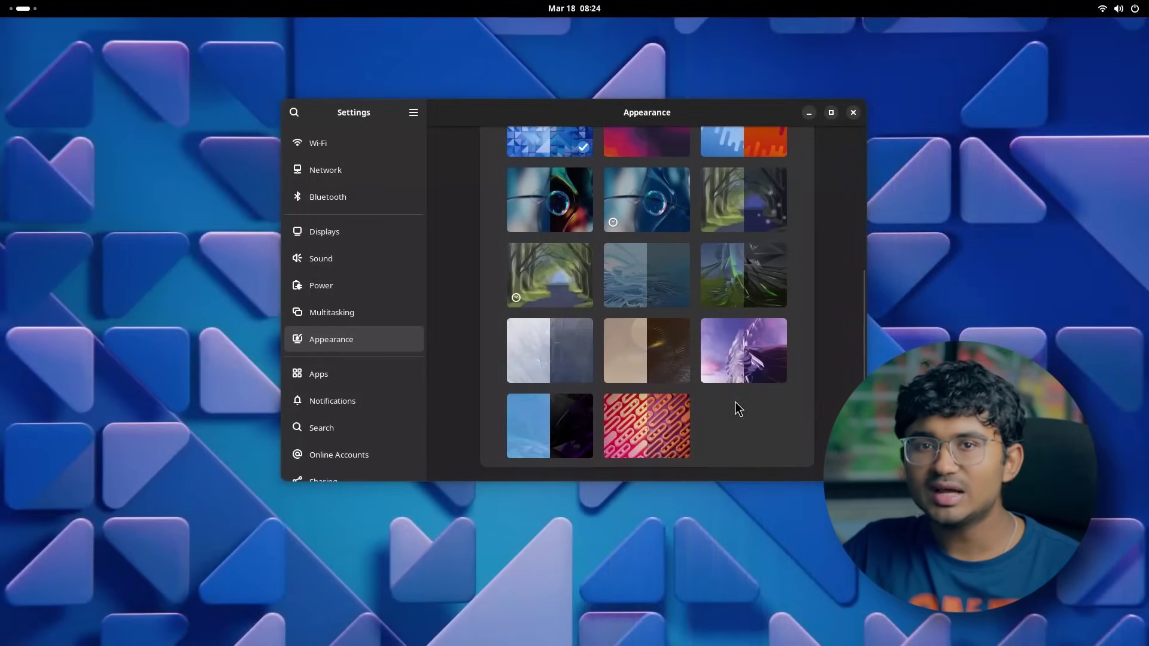
pyautogui.scroll(4, 735, 401)
pyautogui.scroll(4, 735, 401)
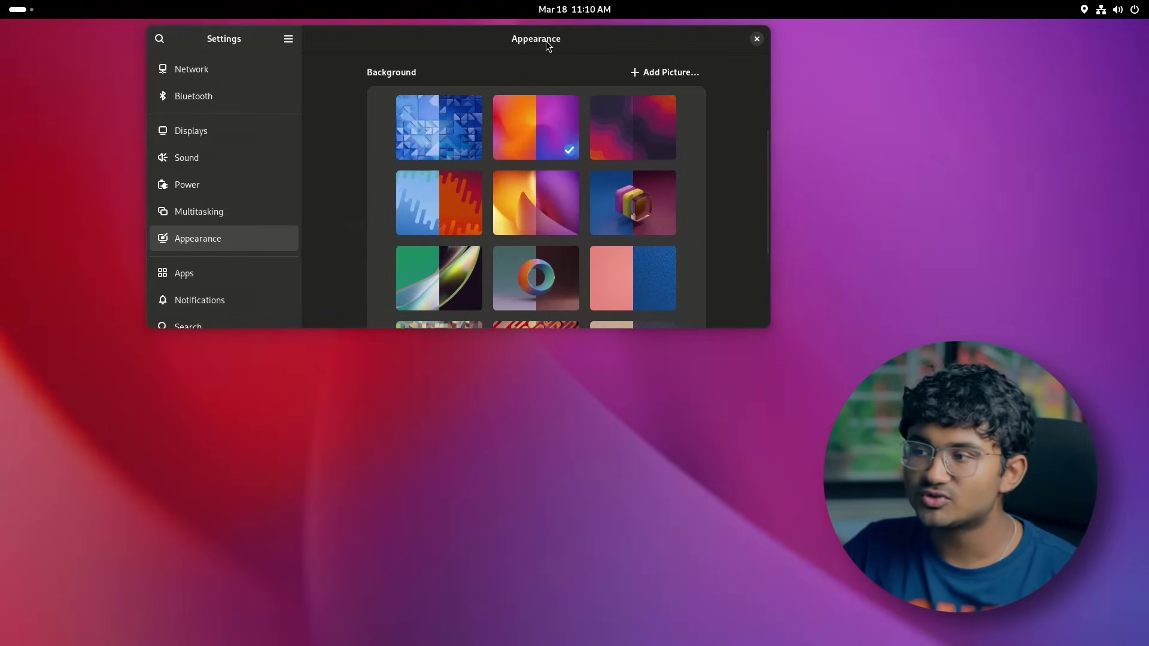
pyautogui.moveTo(545, 41); pyautogui.dragTo(555, 167)
pyautogui.click(626, 335)
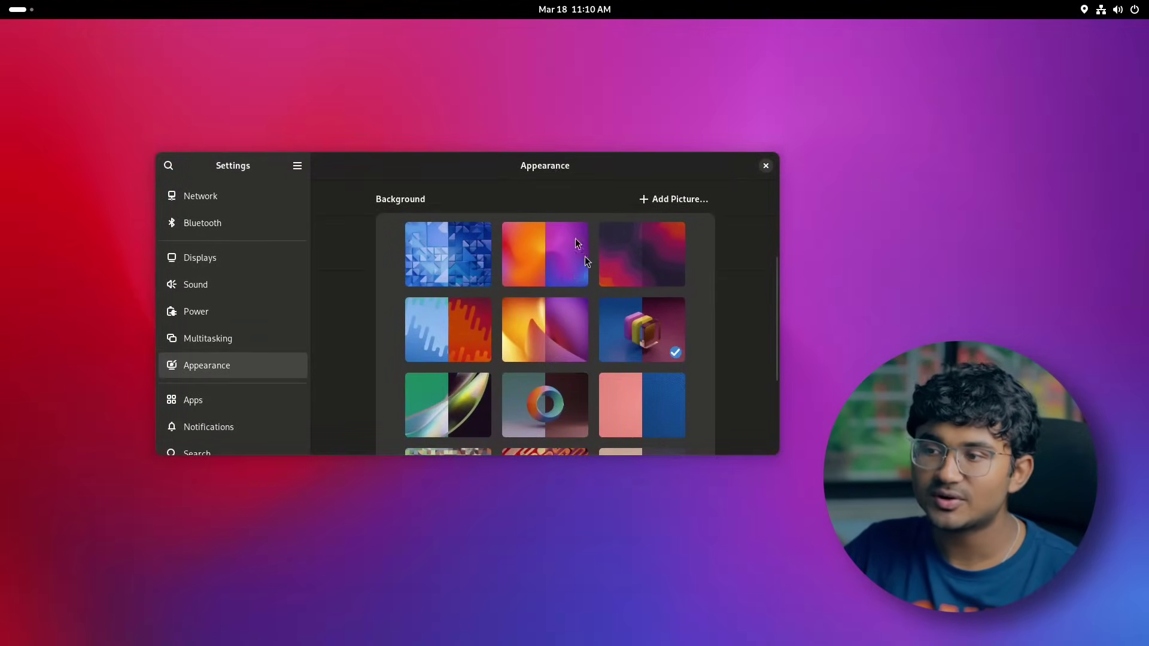
pyautogui.moveTo(567, 172); pyautogui.dragTo(318, 114)
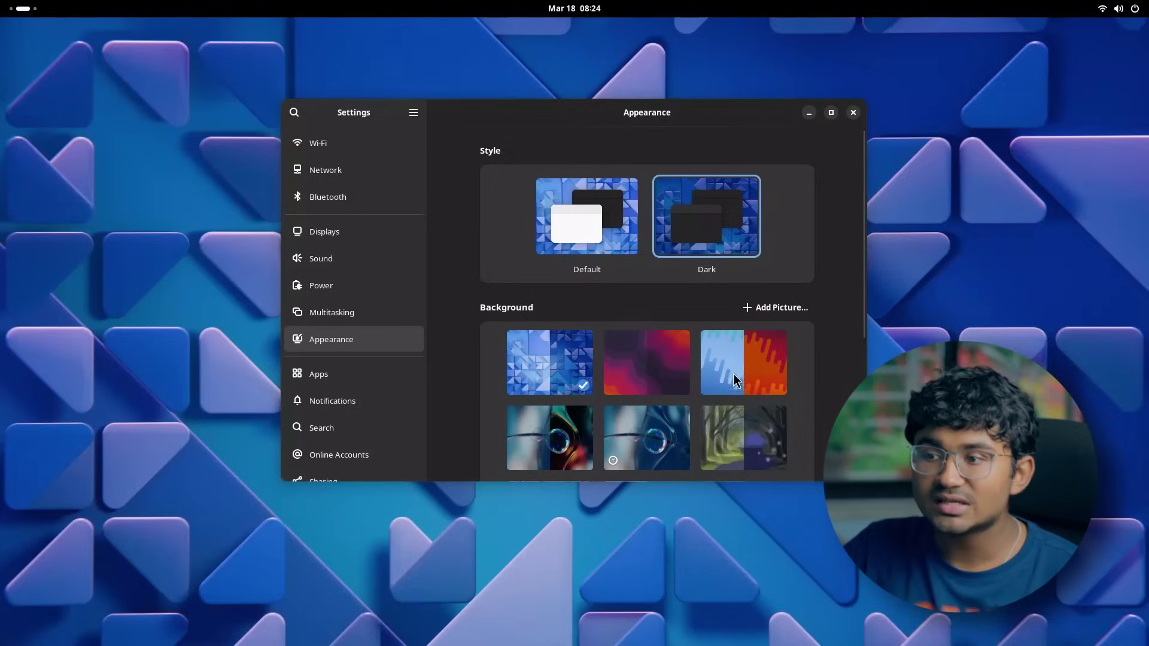
# - Switch the appearance to the light Default style and try several album images as wallpaper
pyautogui.click(593, 225)
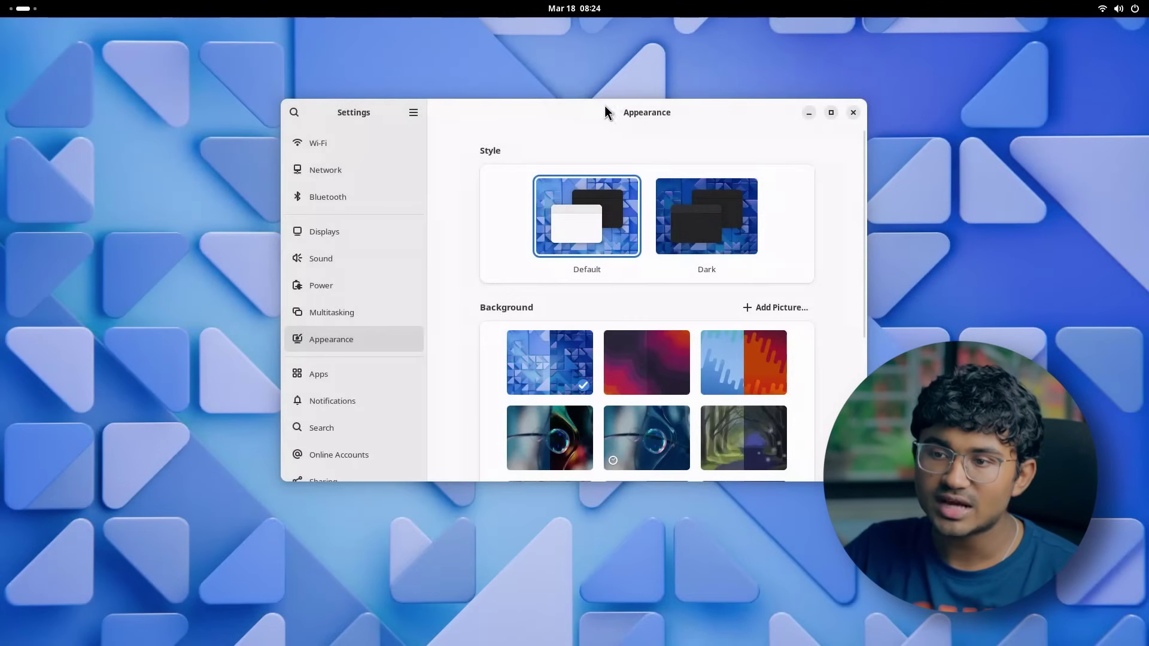
pyautogui.moveTo(605, 107); pyautogui.dragTo(630, 548)
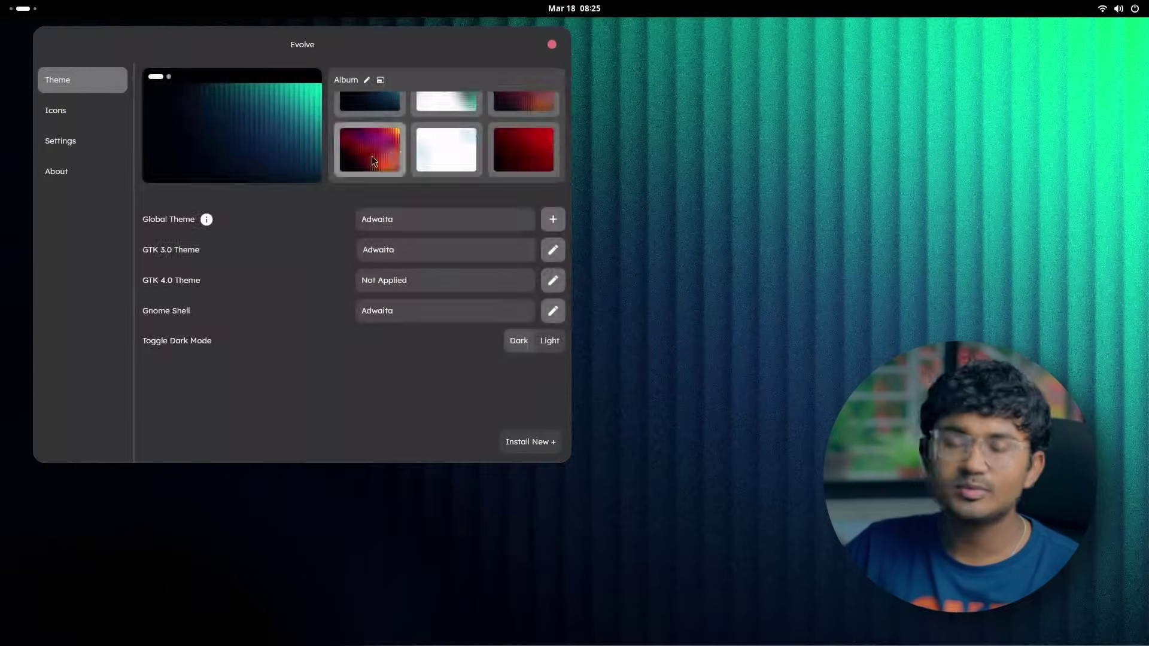
pyautogui.click(371, 160)
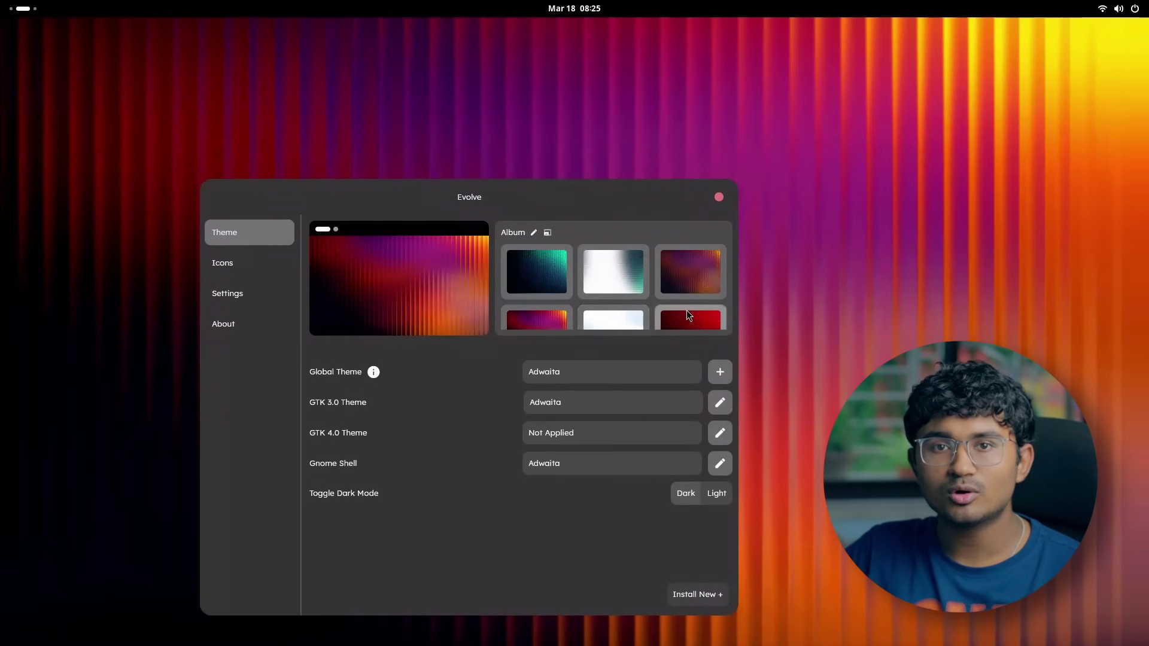
pyautogui.click(688, 317)
pyautogui.click(542, 270)
pyautogui.click(679, 280)
pyautogui.scroll(-2, 658, 287)
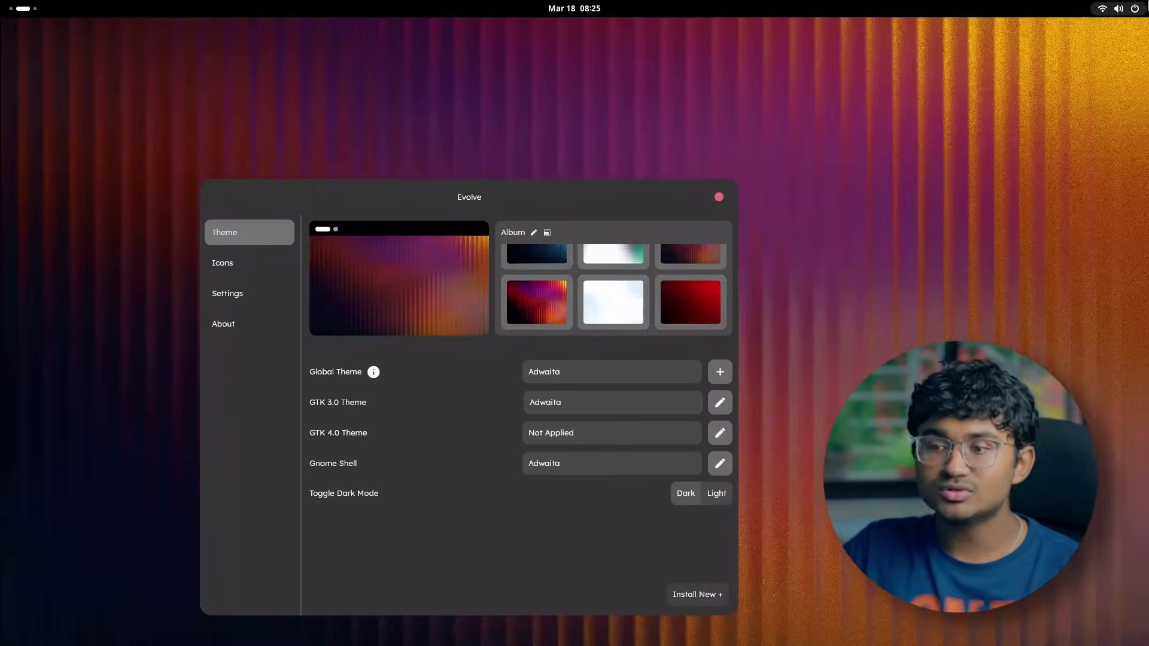
pyautogui.click(537, 302)
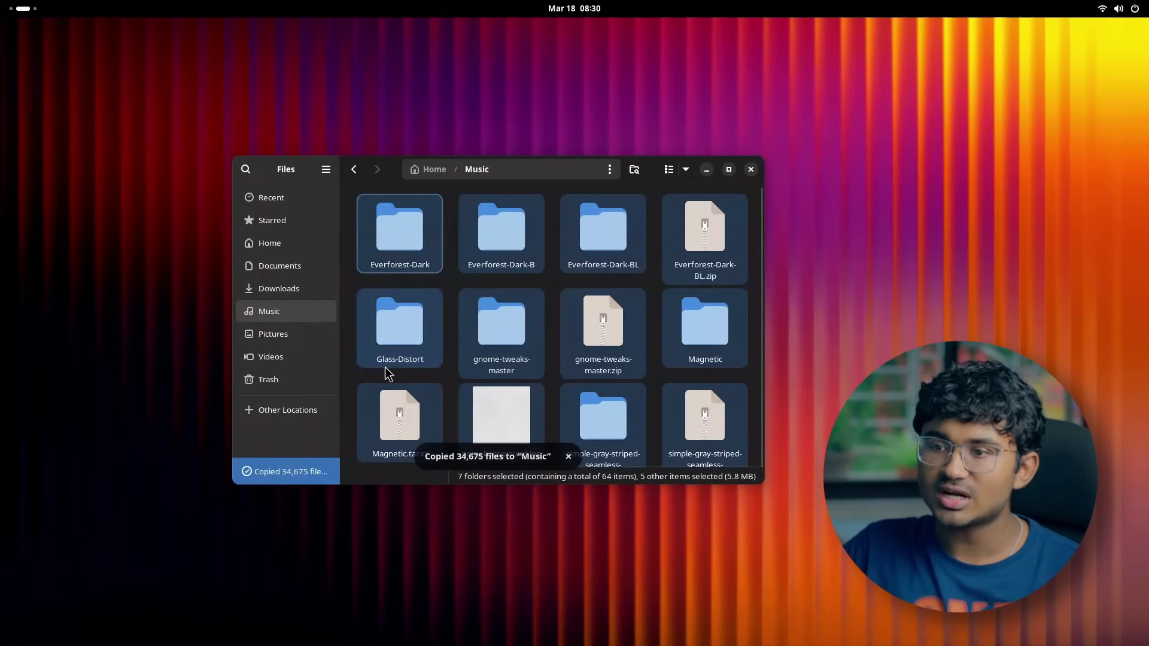
# - Permanently delete all selected Music items and view the 1,39,124-file deletion progress
pyautogui.click(281, 468)
pyautogui.hotkey('ctrl', 'z')
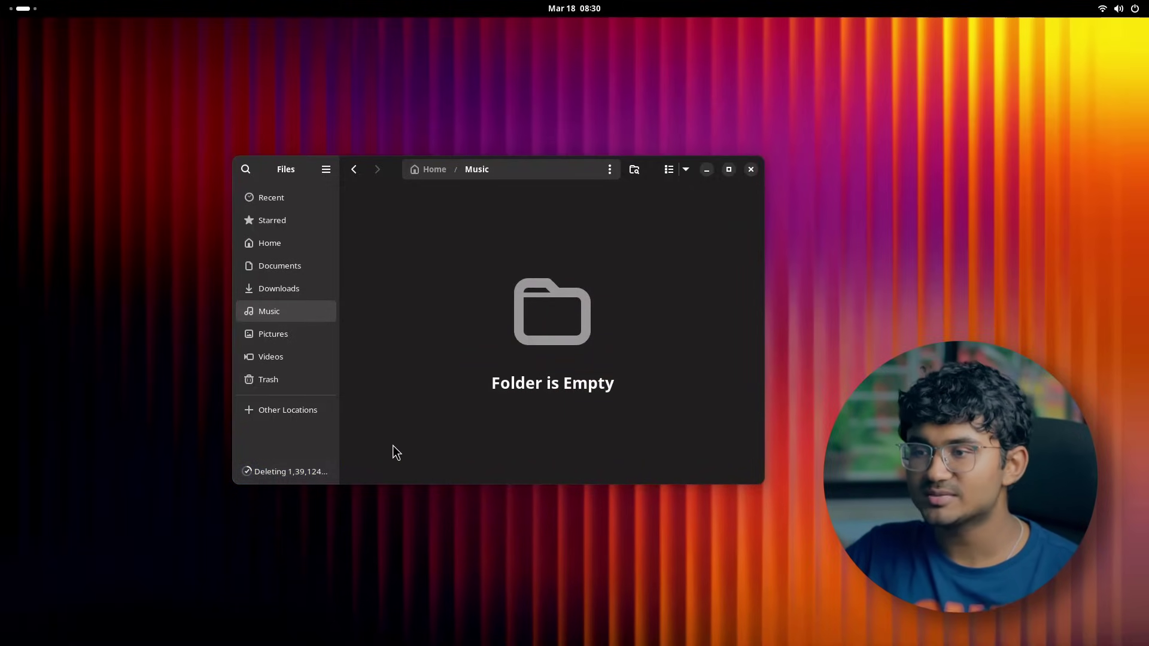
pyautogui.hotkey('ctrl', 'shift', 'z')
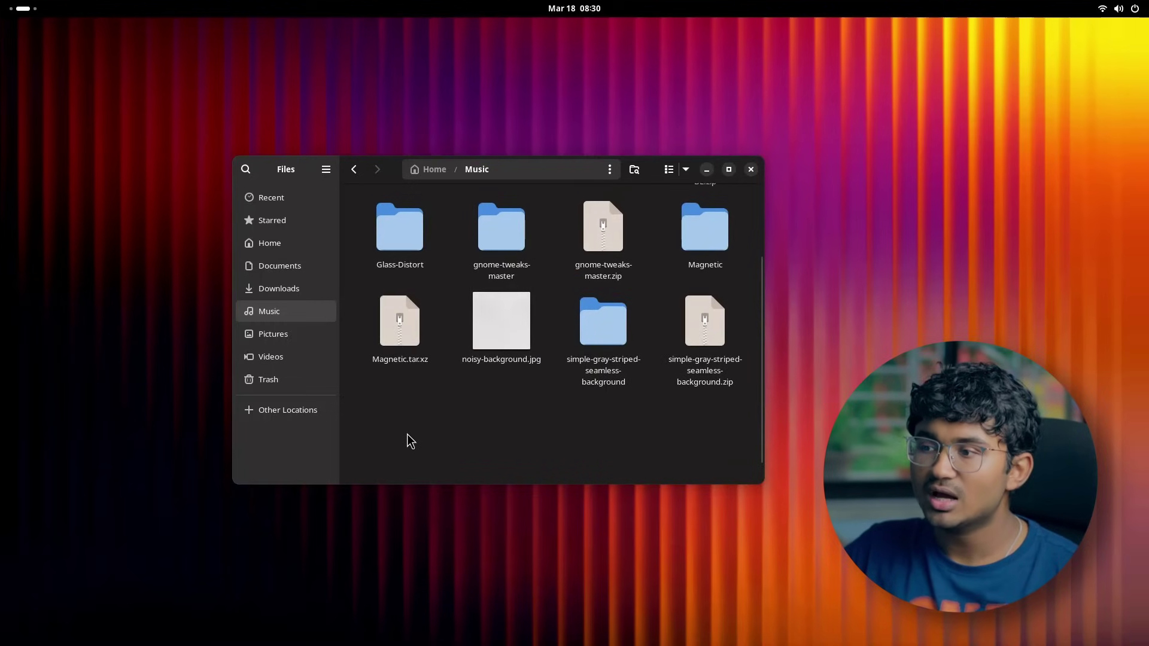
pyautogui.hotkey('shift', 'Delete')
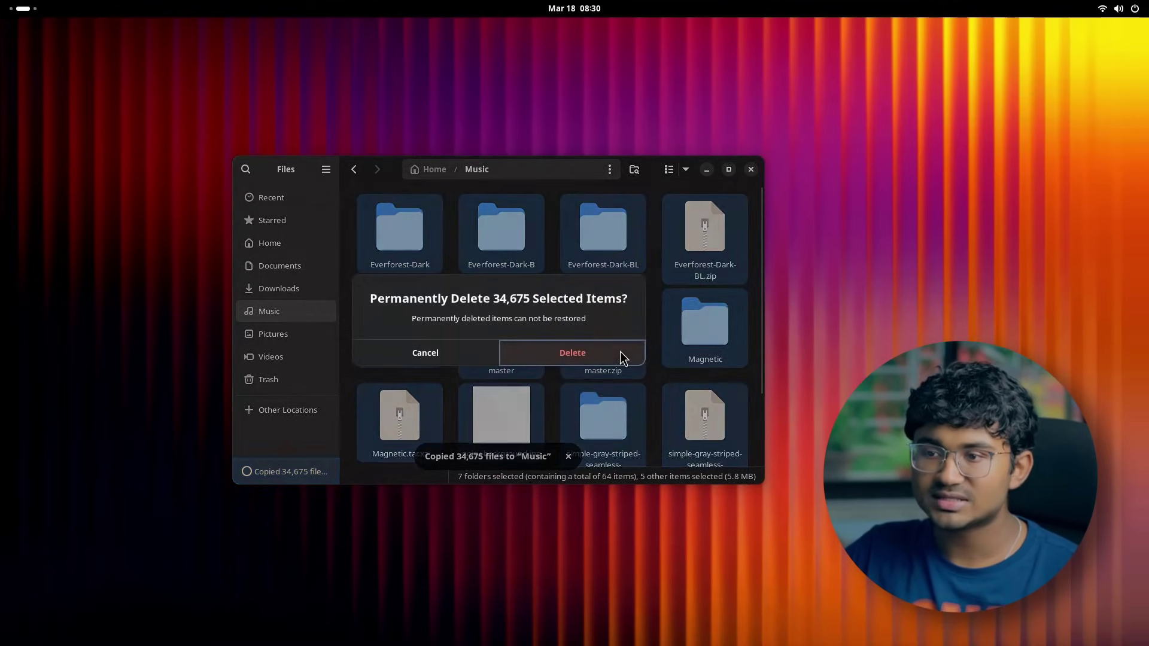
pyautogui.press('Escape')
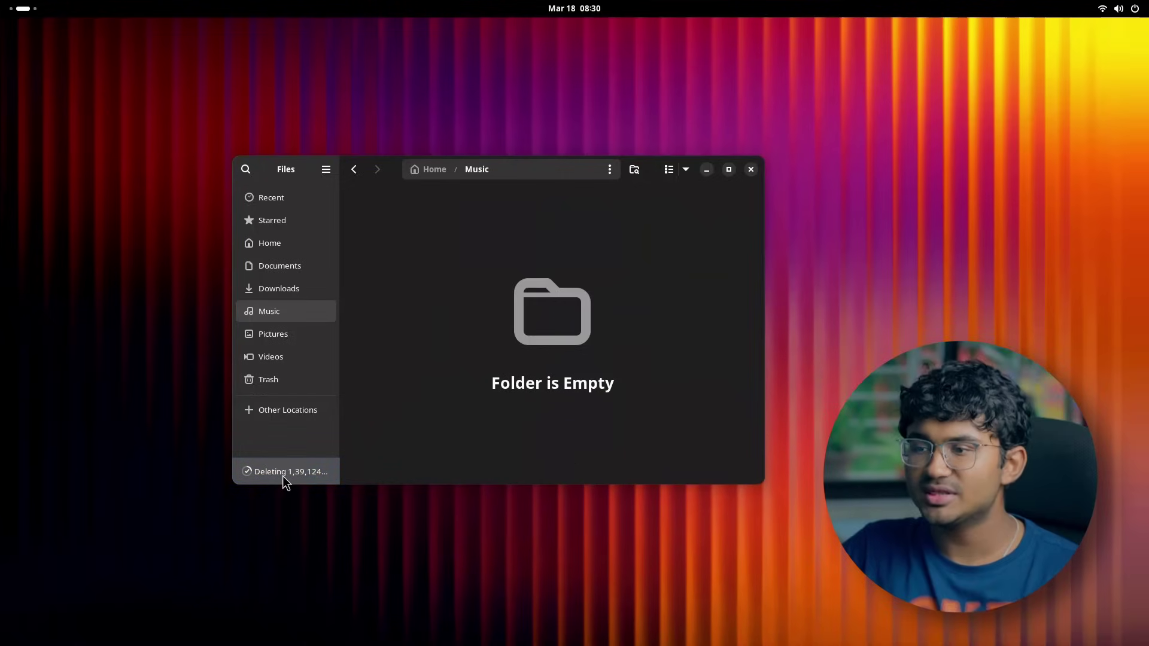
pyautogui.click(282, 476)
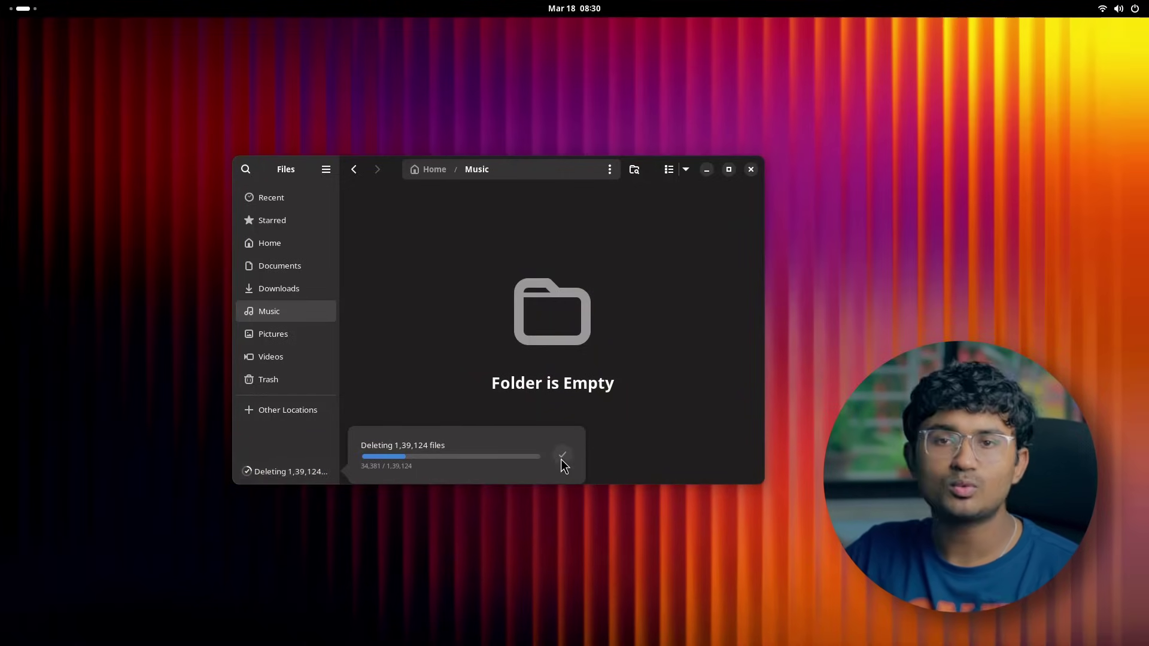
# - Search all locations for 'reeded' and open the reeded-wallpapers folder
pyautogui.click(276, 470)
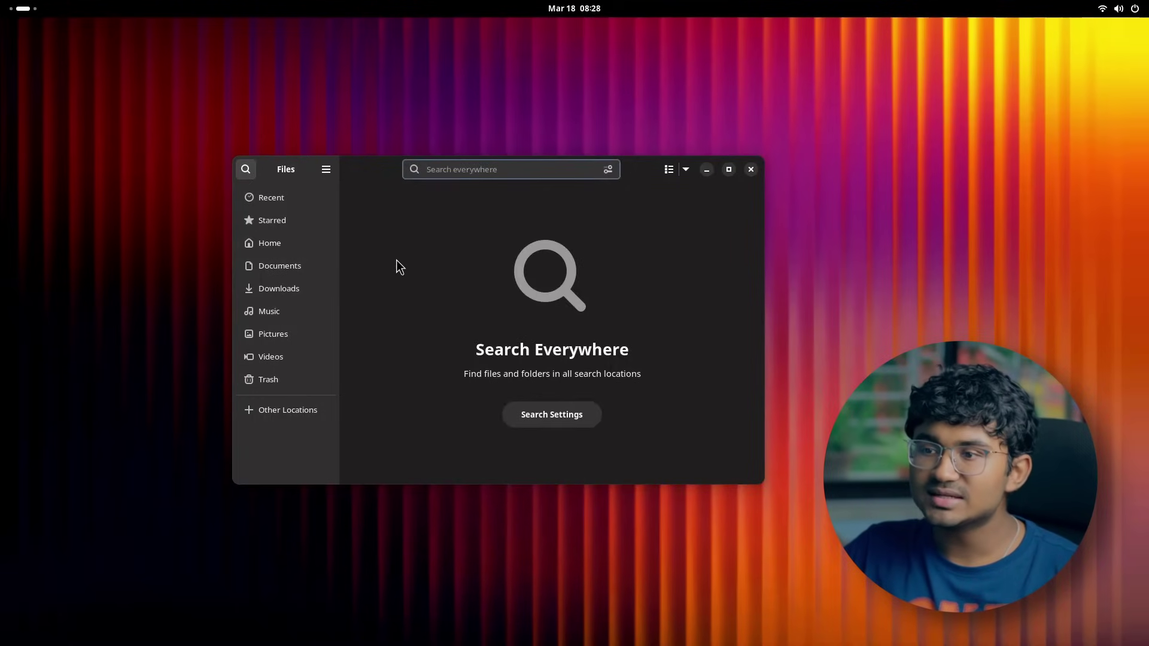
pyautogui.write('reede')
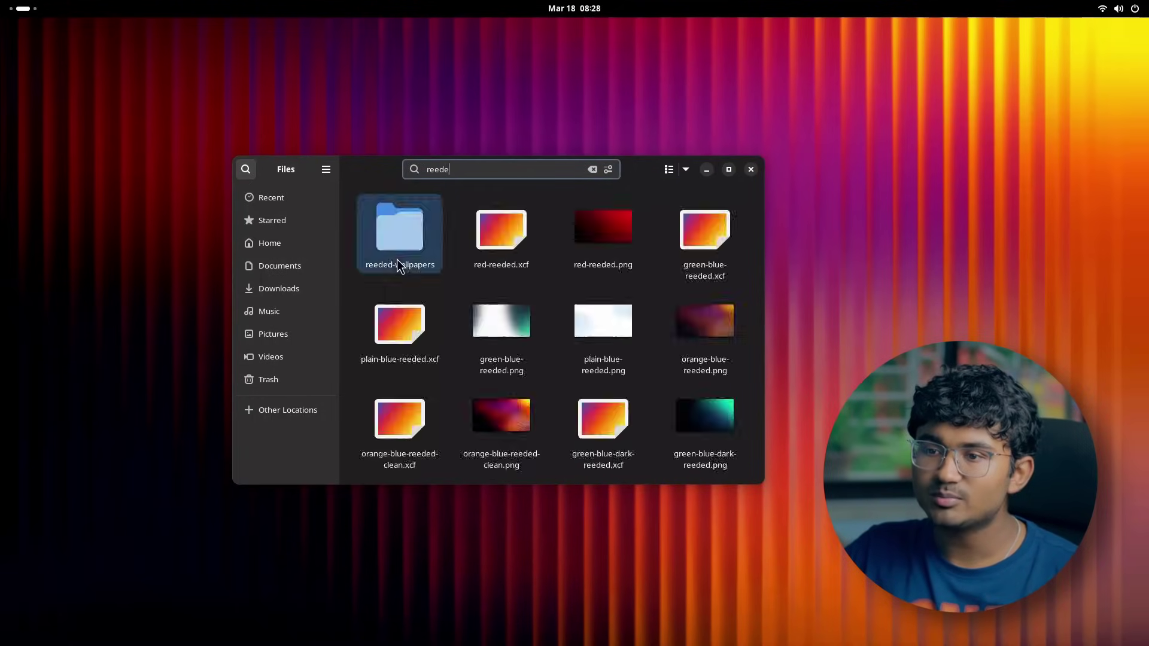
pyautogui.write('d')
pyautogui.doubleClick(394, 257)
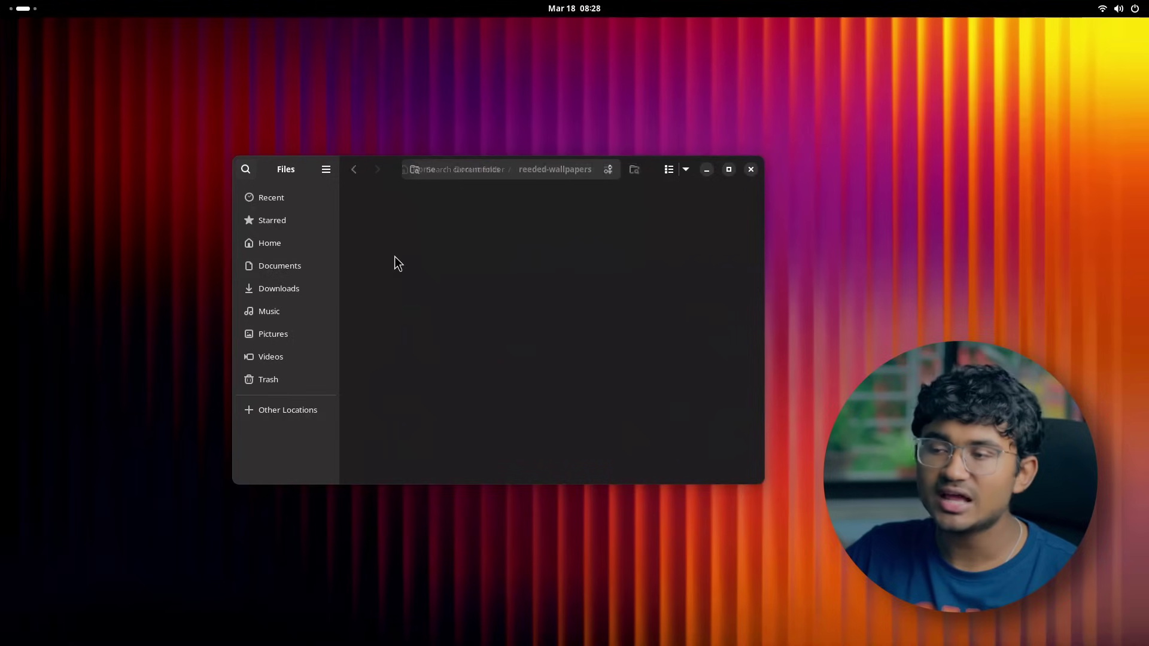
pyautogui.moveTo(383, 421); pyautogui.dragTo(778, 215)
pyautogui.click(651, 347)
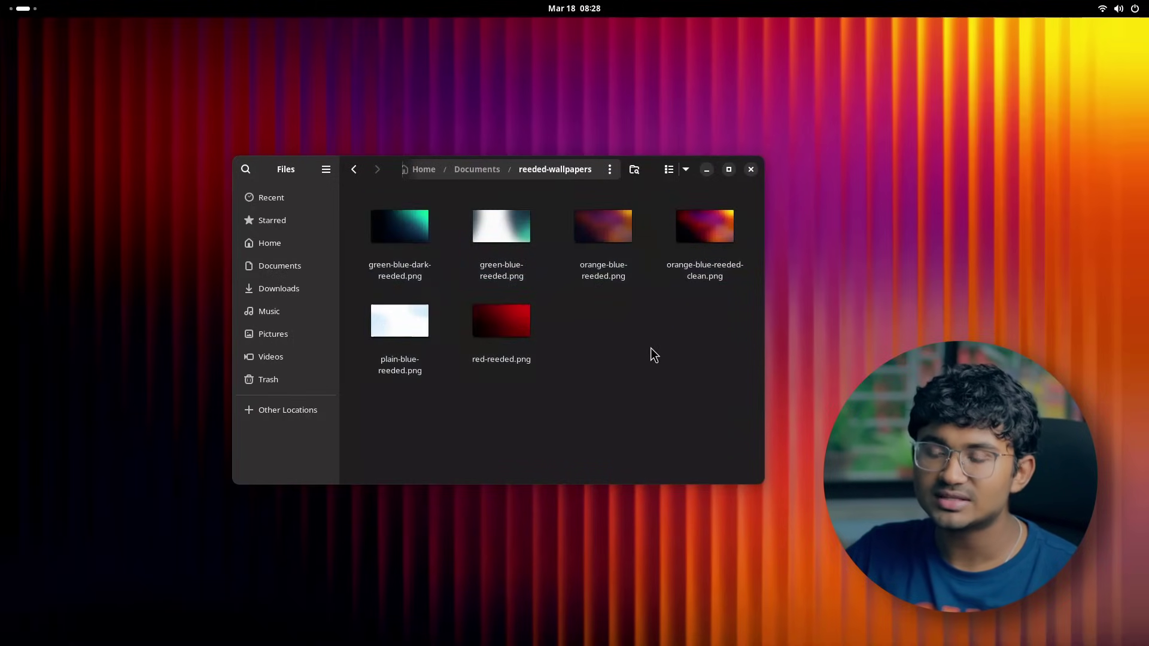
pyautogui.click(307, 362)
pyautogui.write('reeded')
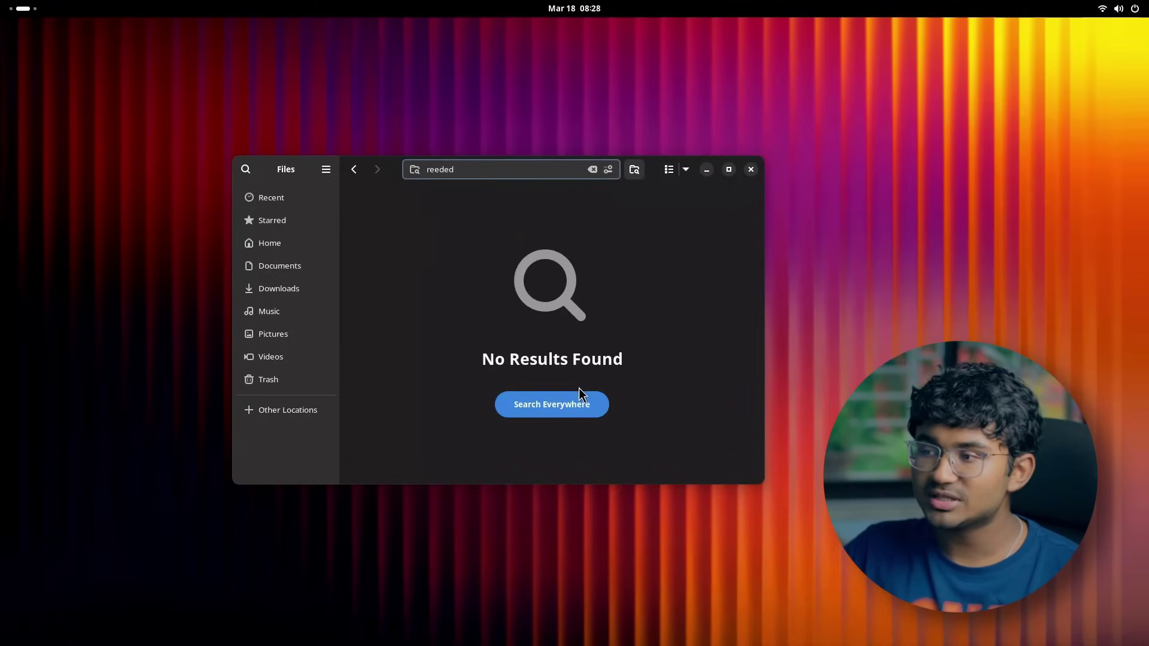
pyautogui.click(524, 404)
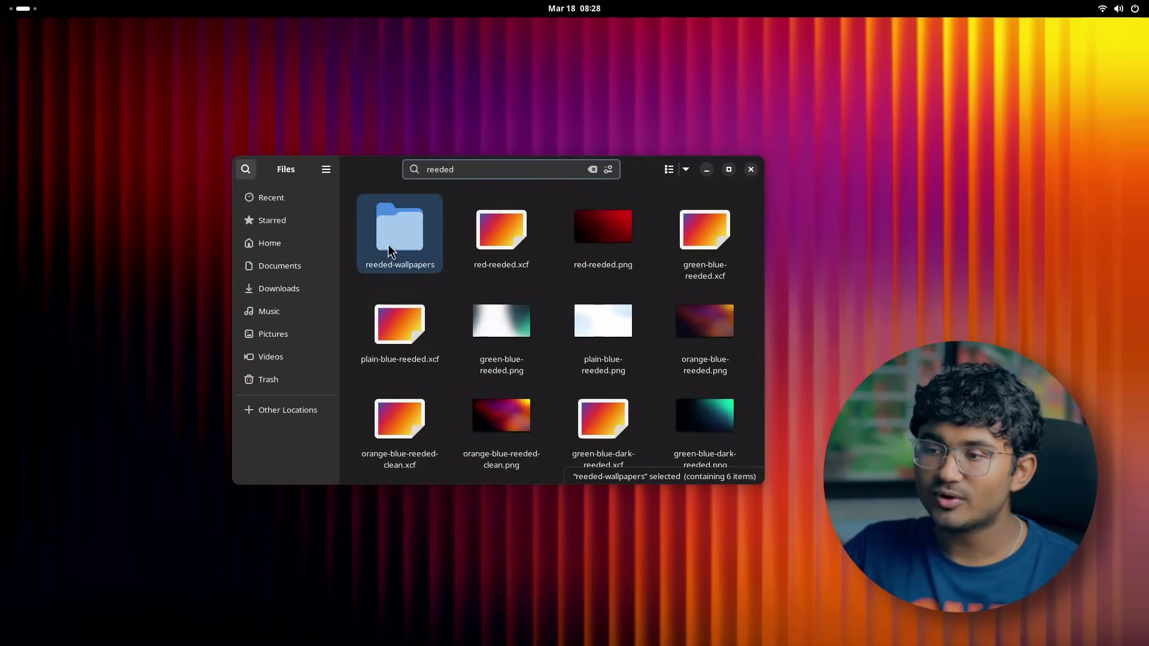
pyautogui.doubleClick(388, 246)
# - Reopen reeded-wallpapers from Documents, search it for 'red', then clear the search
pyautogui.click(417, 239)
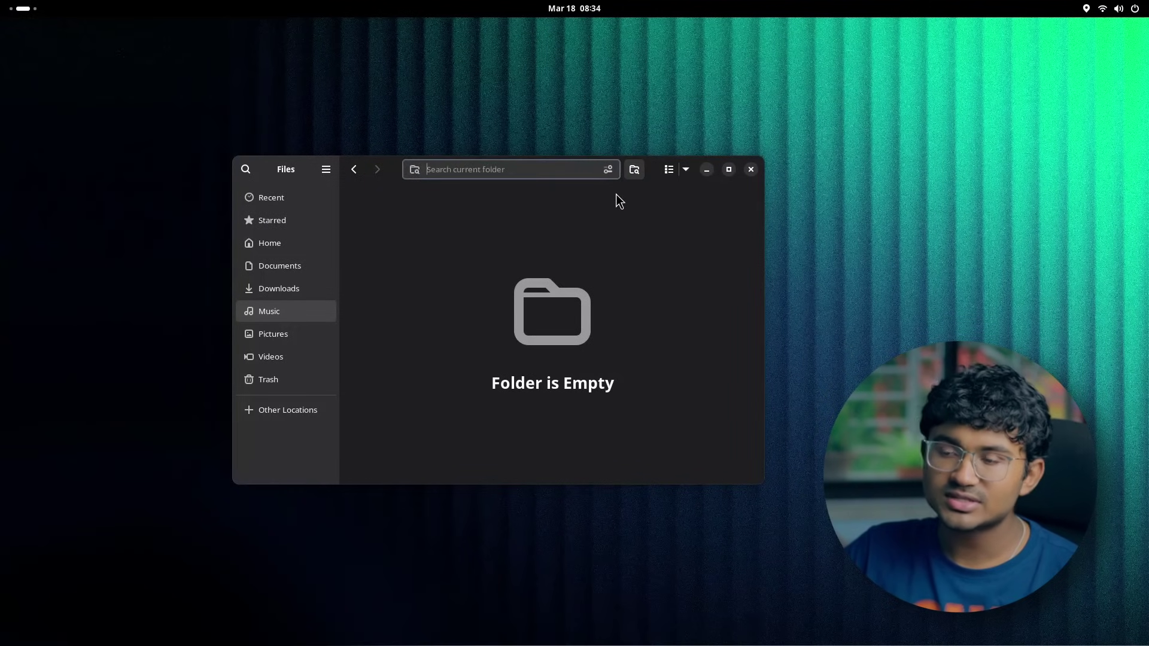
pyautogui.click(267, 271)
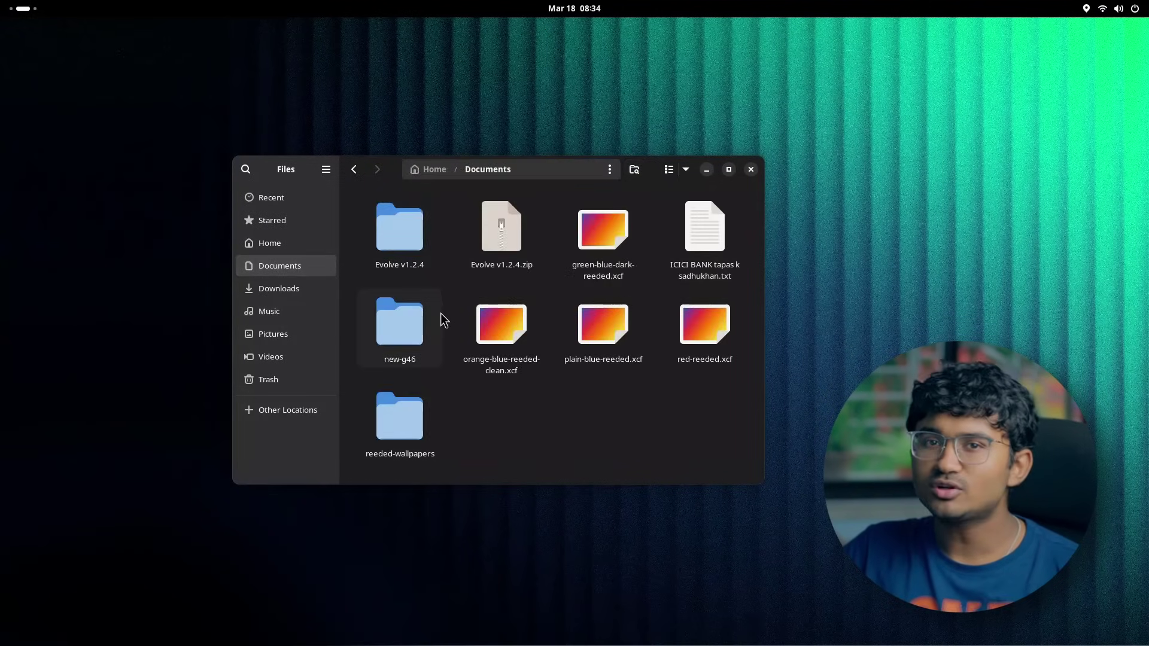
pyautogui.doubleClick(427, 417)
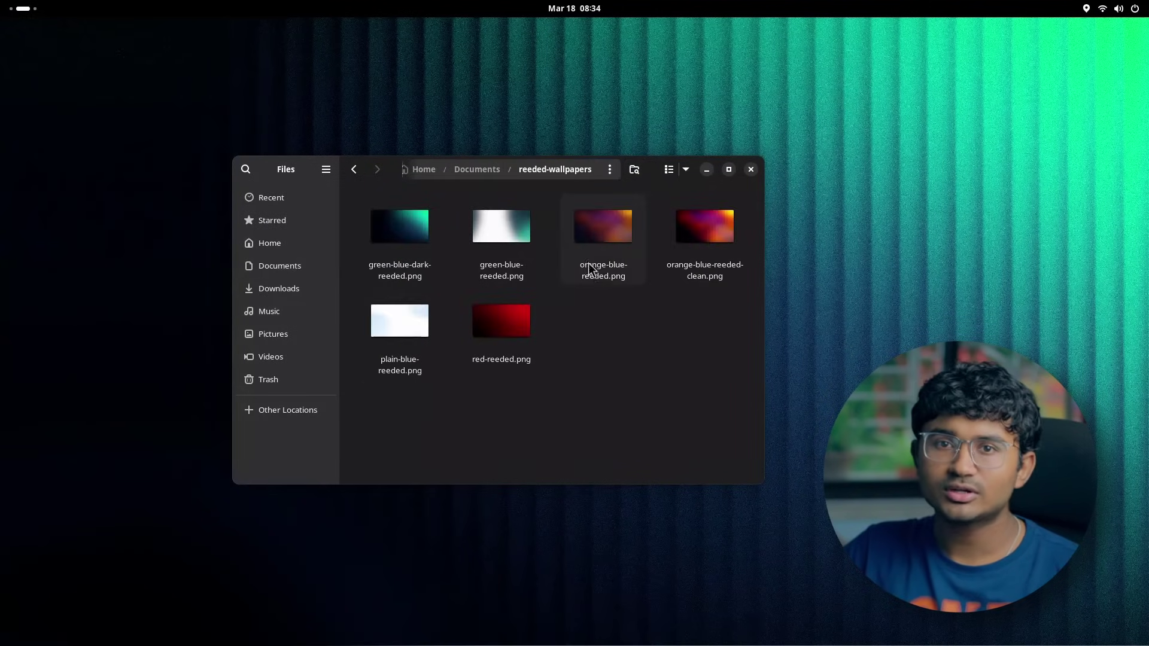
pyautogui.click(636, 172)
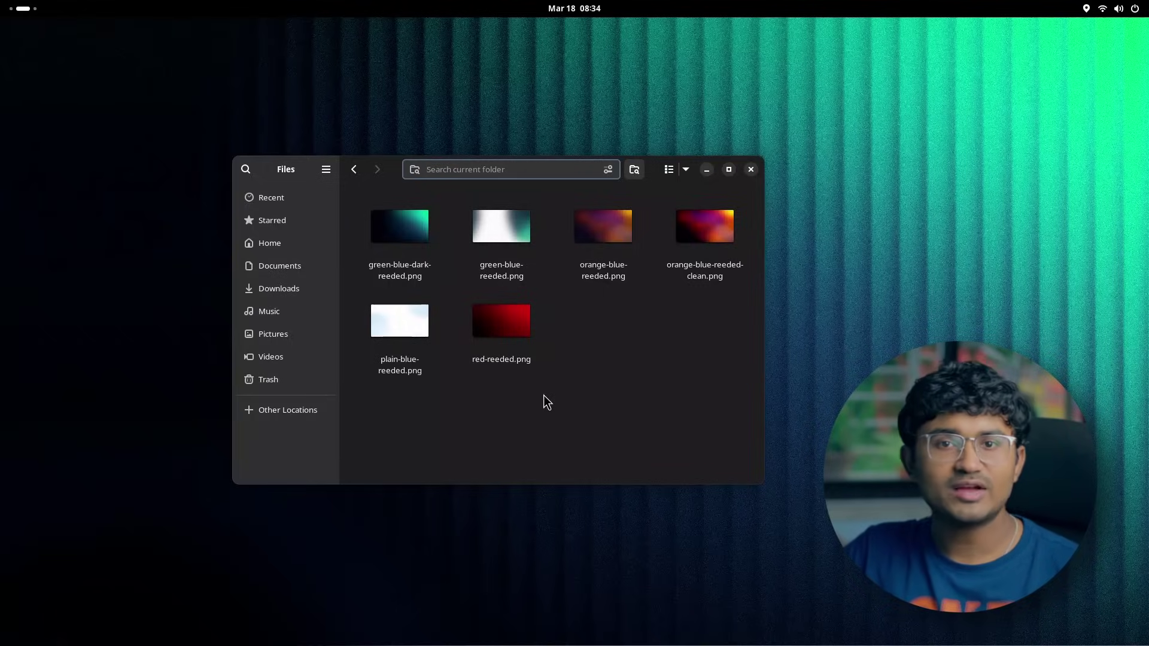
pyautogui.write('red')
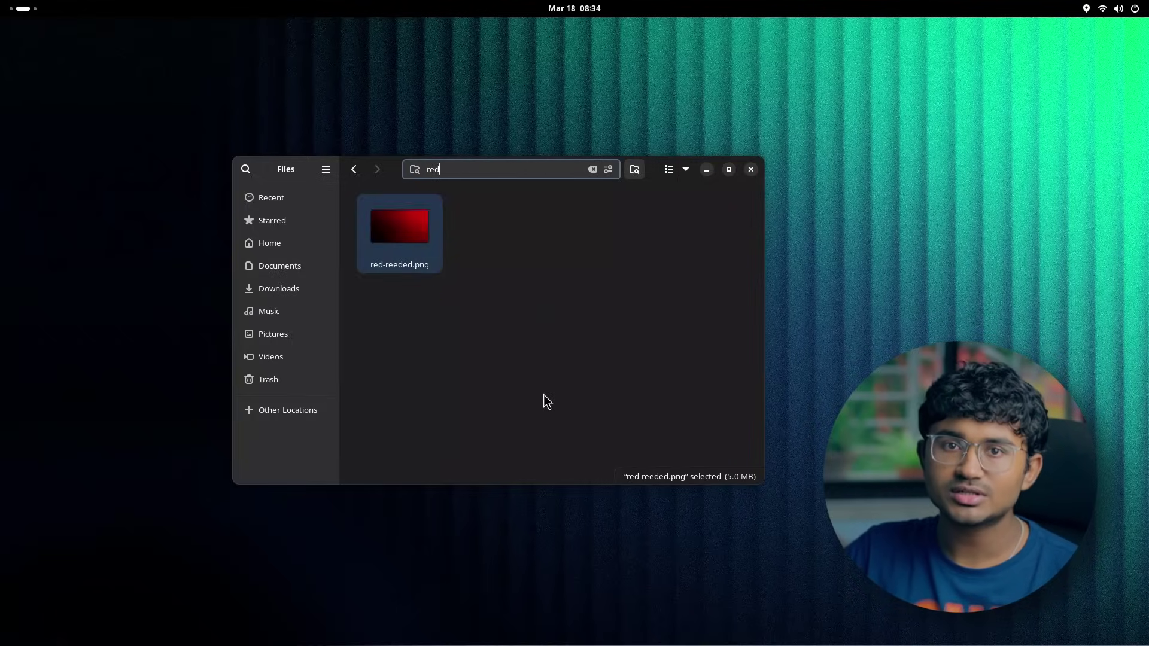
pyautogui.press('BackSpace')
pyautogui.press('BackSpace')
pyautogui.press('BackSpace')
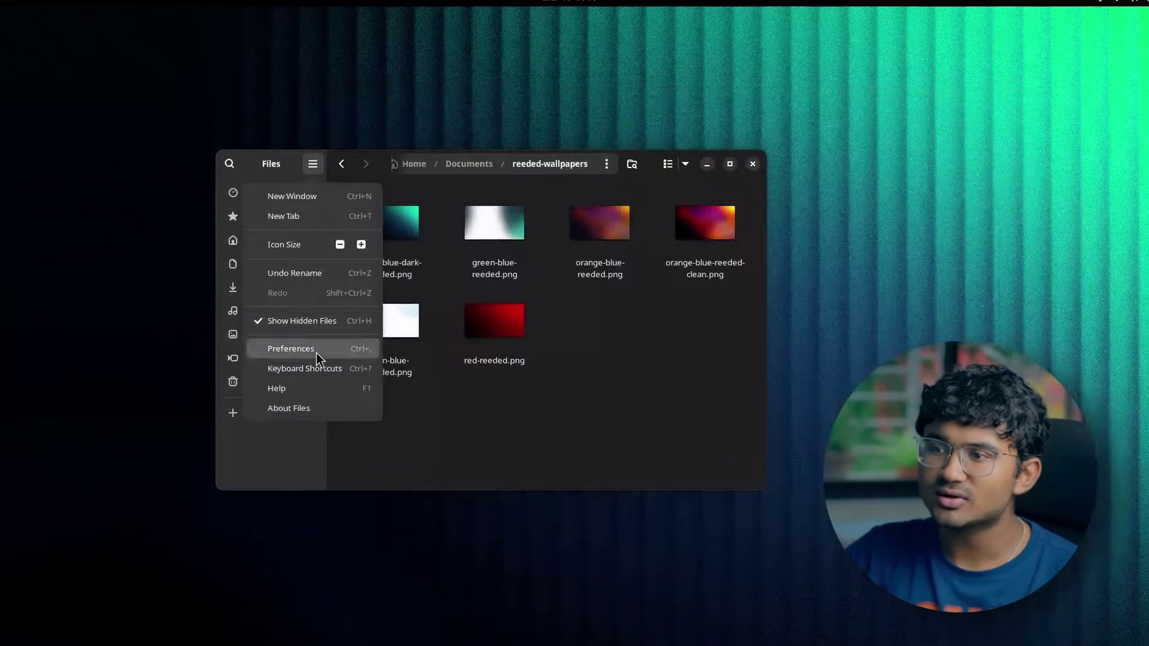
# - Set the Files date and time format to Detailed and look up the sort-folders and 'dele' preferences
pyautogui.click(316, 352)
pyautogui.scroll(-5, 317, 354)
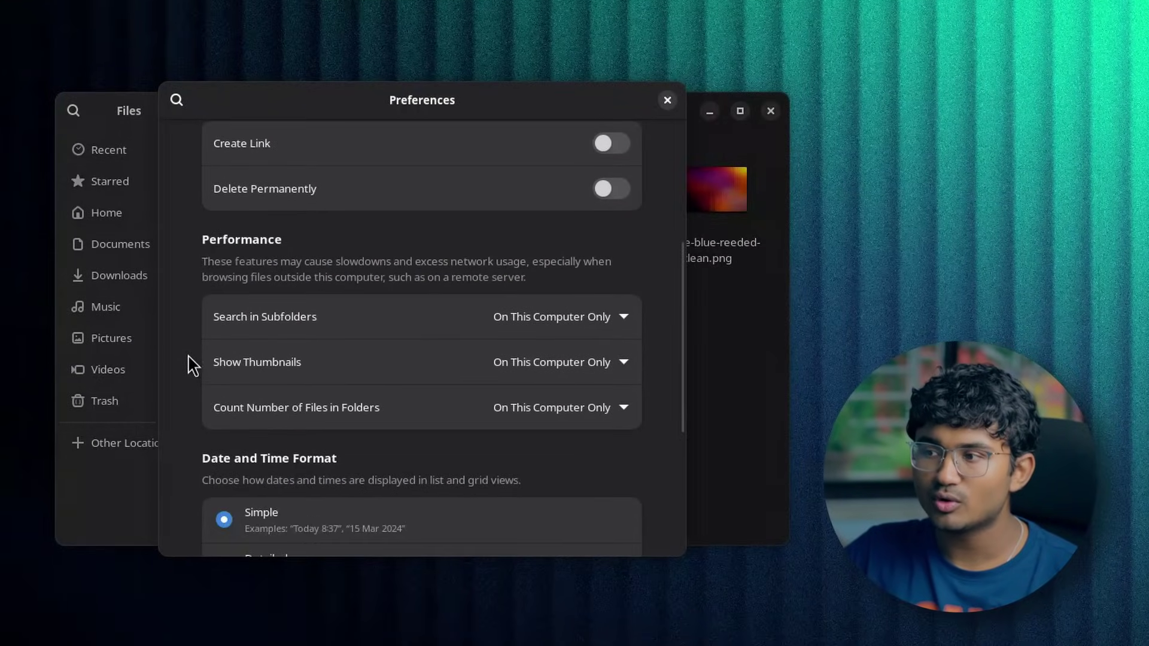
pyautogui.scroll(-4, 191, 365)
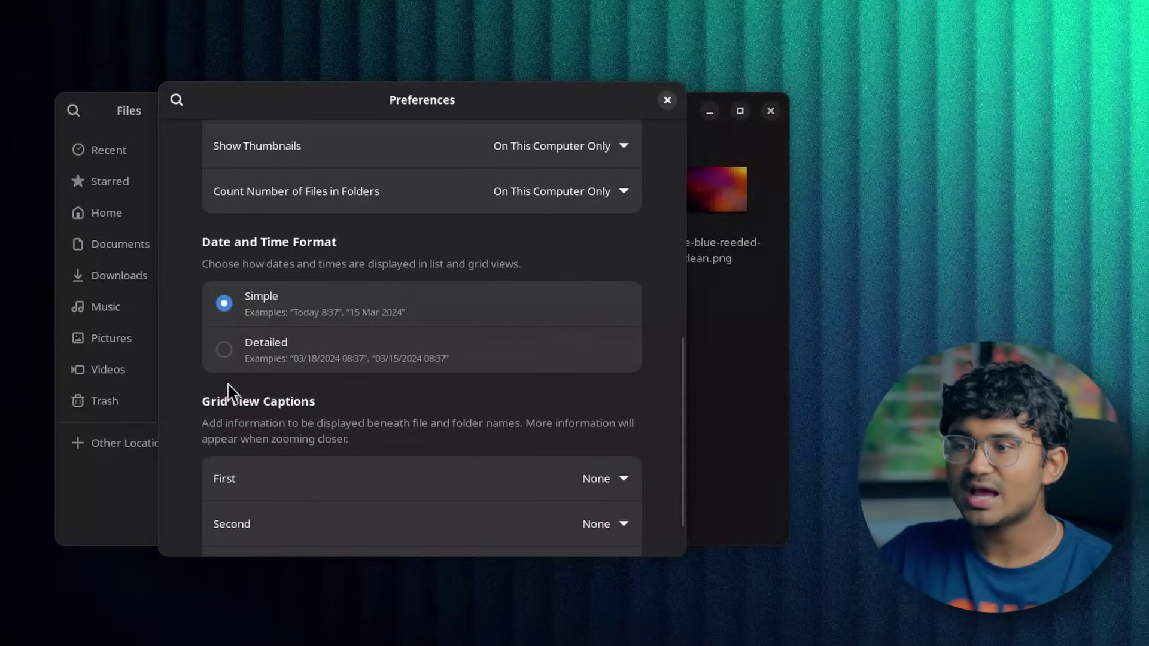
pyautogui.click(257, 353)
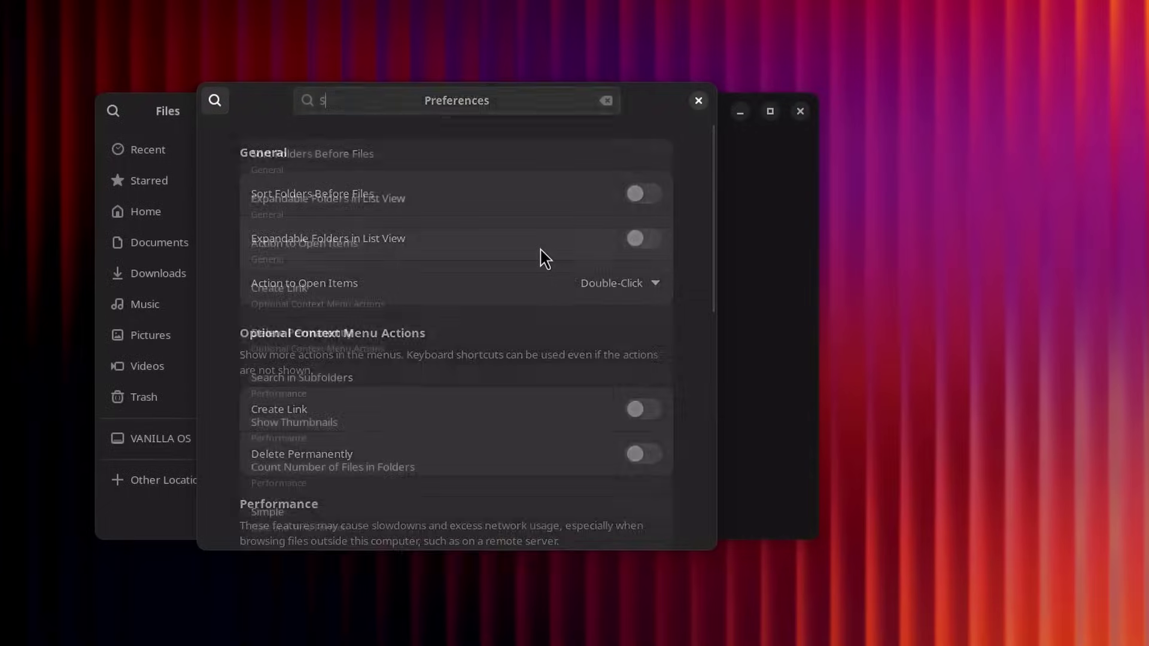
pyautogui.write('OR')
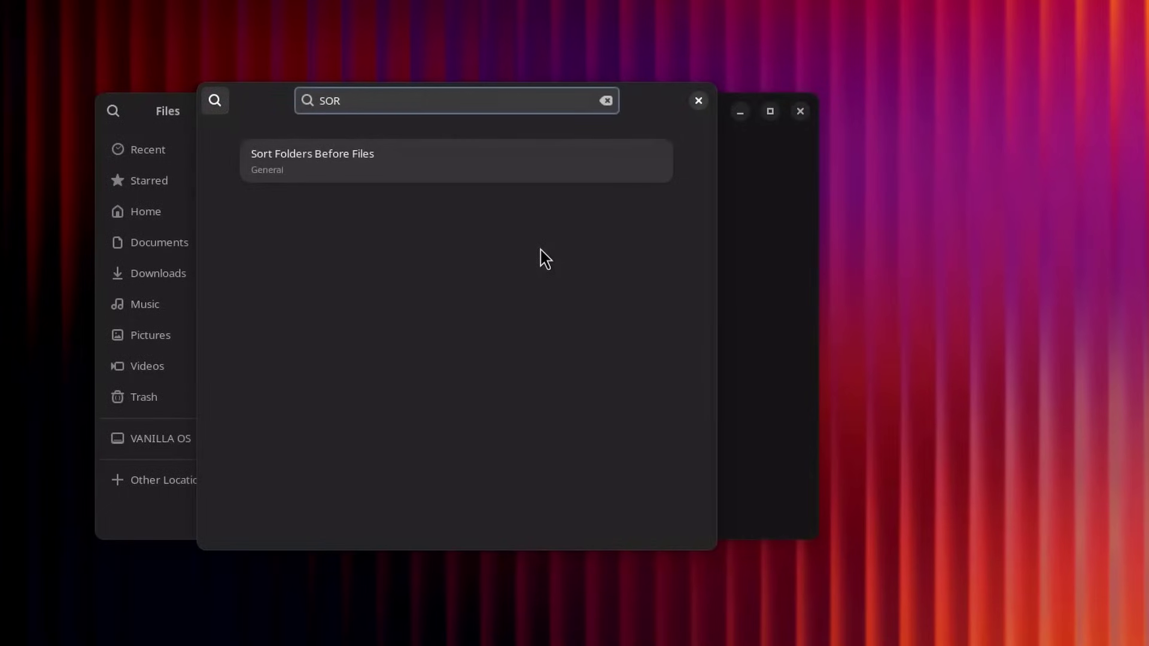
pyautogui.click(488, 175)
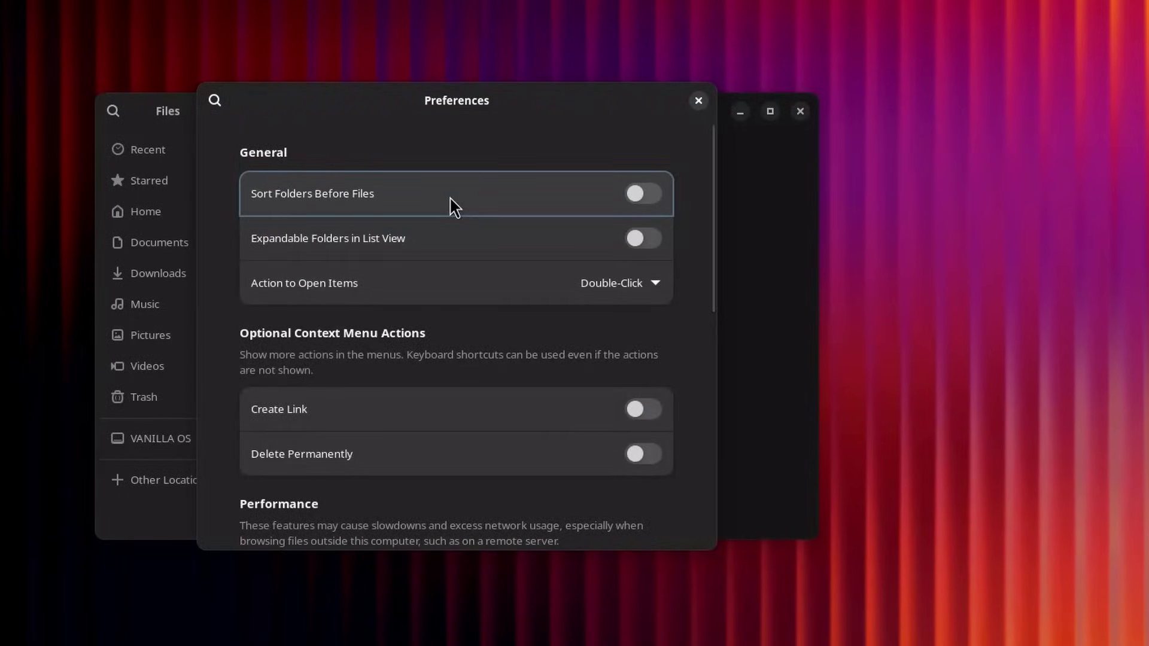
pyautogui.write('dele')
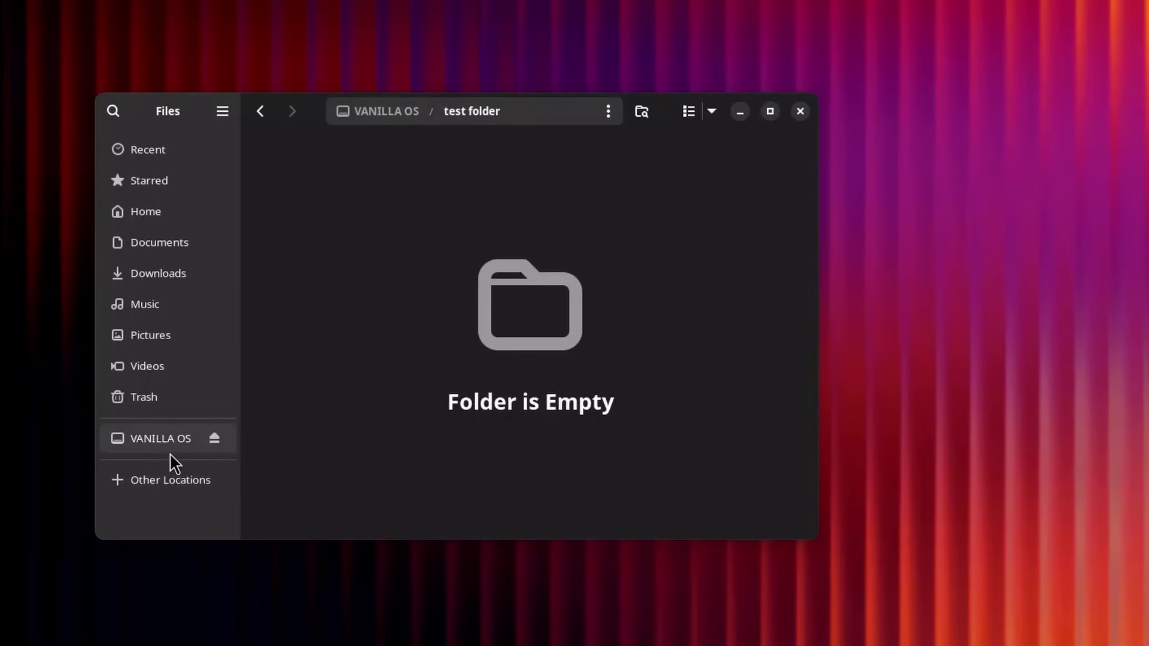
# - Open the VANILLA OS drive's Properties showing FAT, 15.5 GB total, 13.7 GB free
pyautogui.rightClick(170, 448)
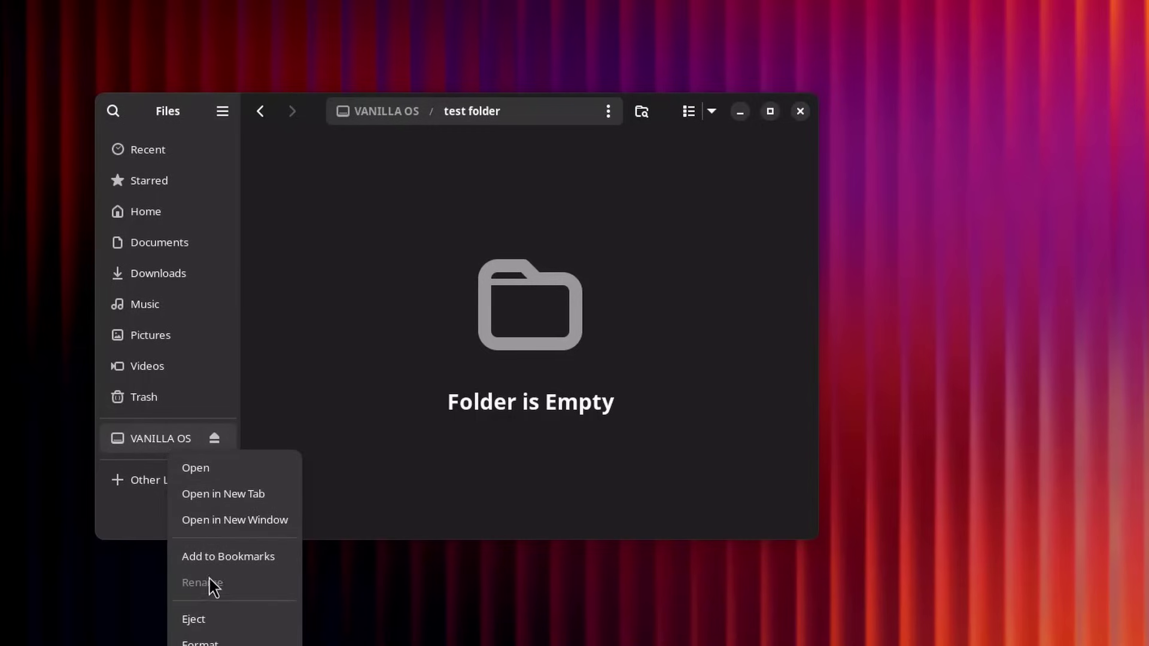
pyautogui.scroll(-2, 213, 598)
pyautogui.click(204, 628)
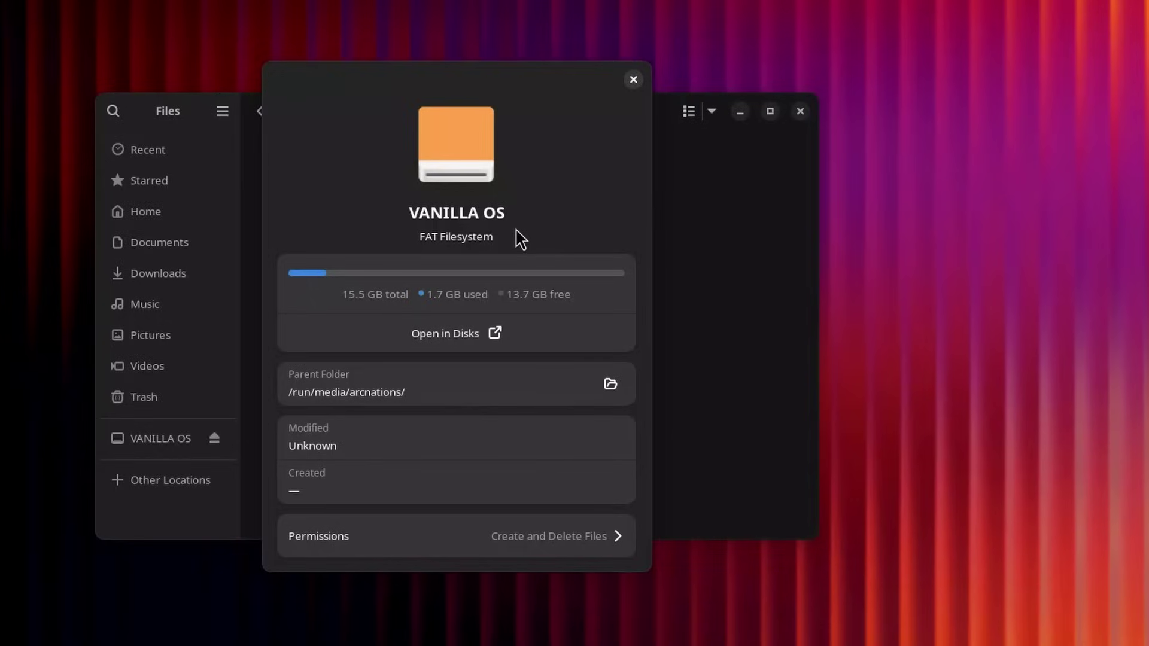
# - Make the location bar editable and start typing the path /home/
pyautogui.press('Escape')
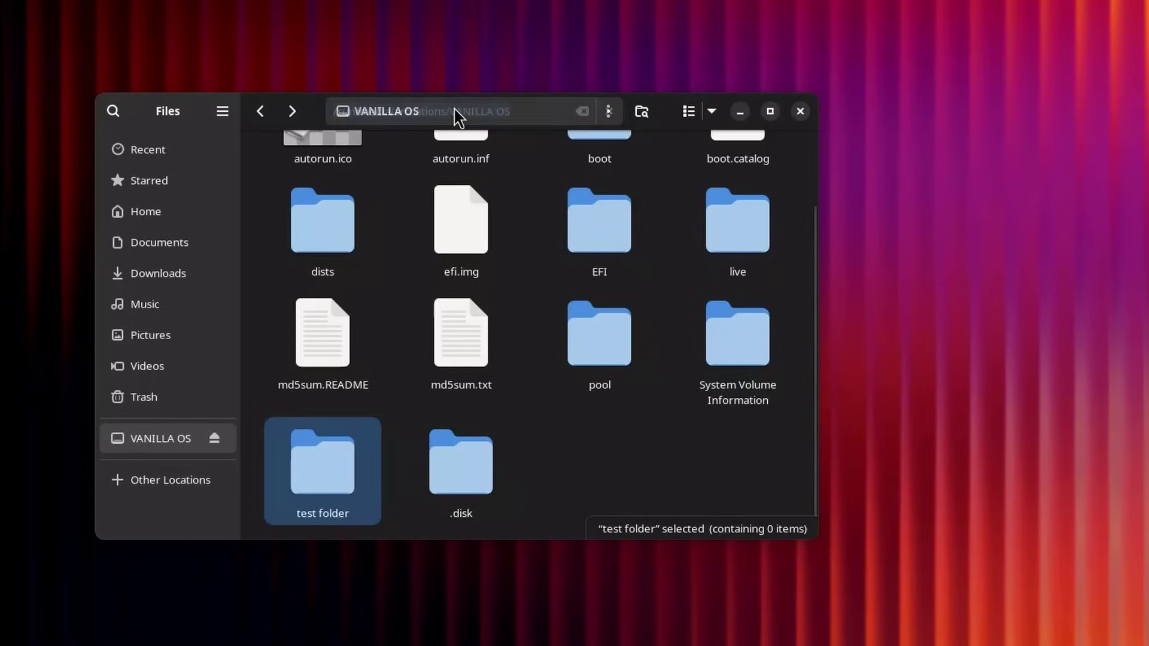
pyautogui.click(456, 112)
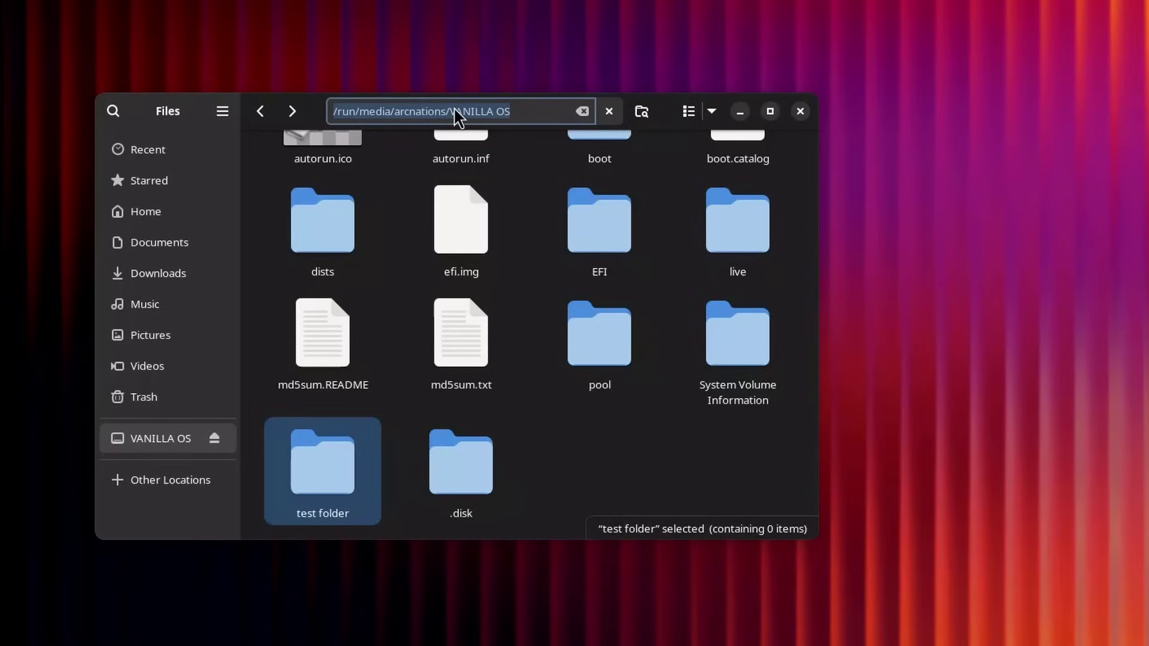
pyautogui.write('/home')
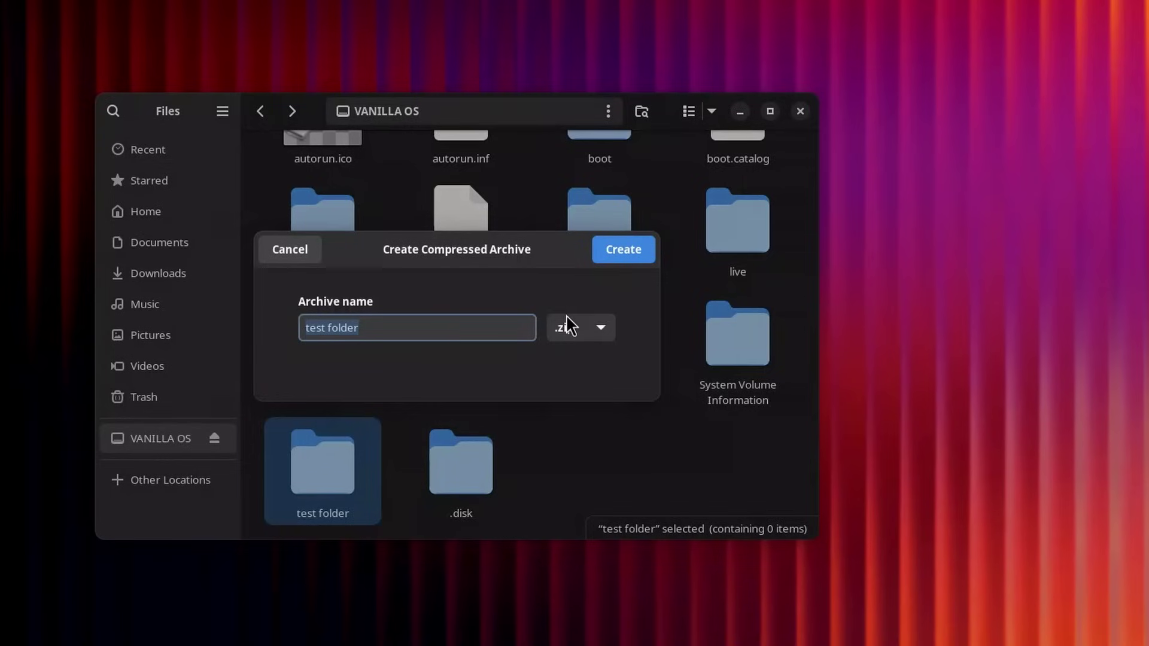
# - Choose the password-protected .zip format for the test archive, then cancel it
pyautogui.click(566, 317)
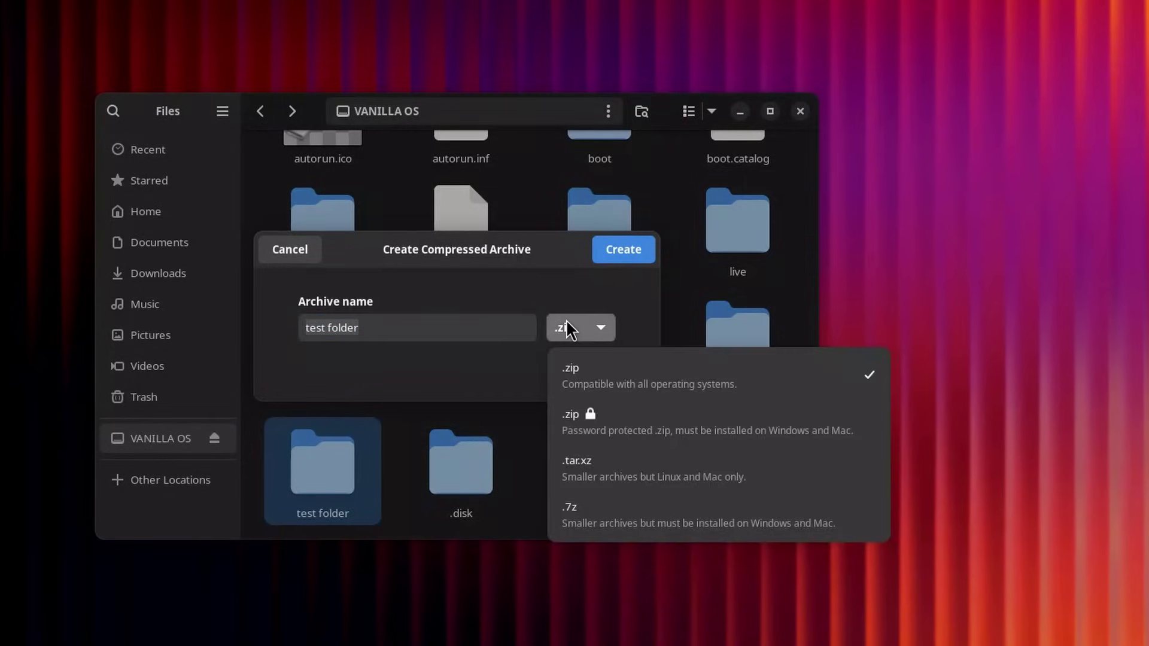
pyautogui.click(579, 415)
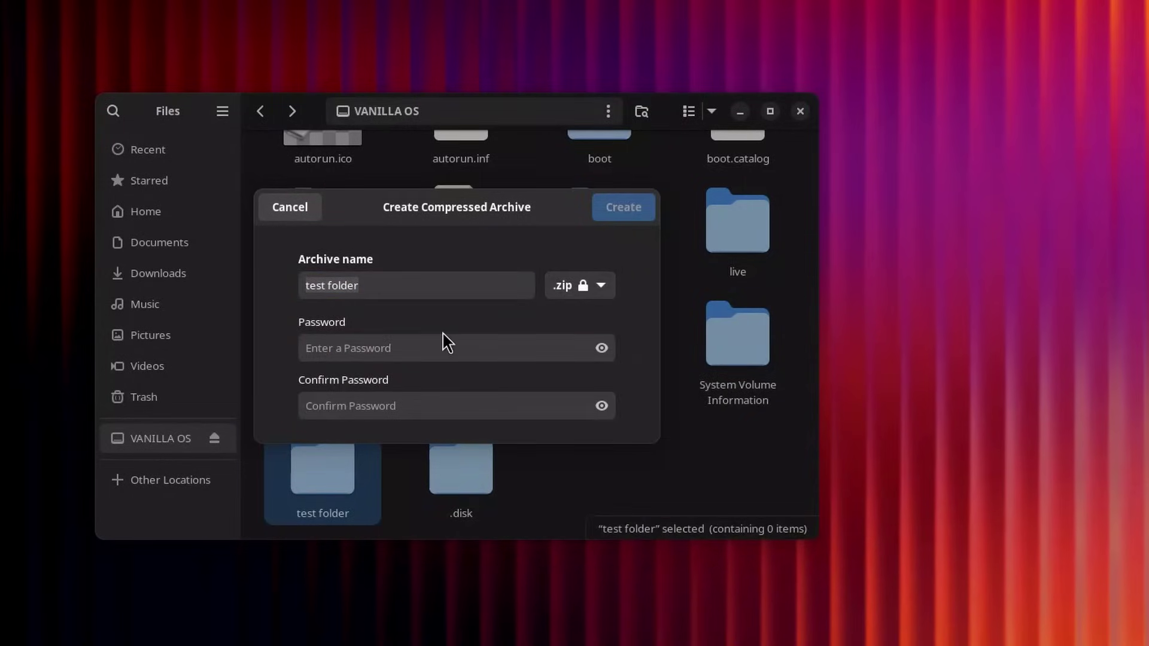
pyautogui.click(429, 355)
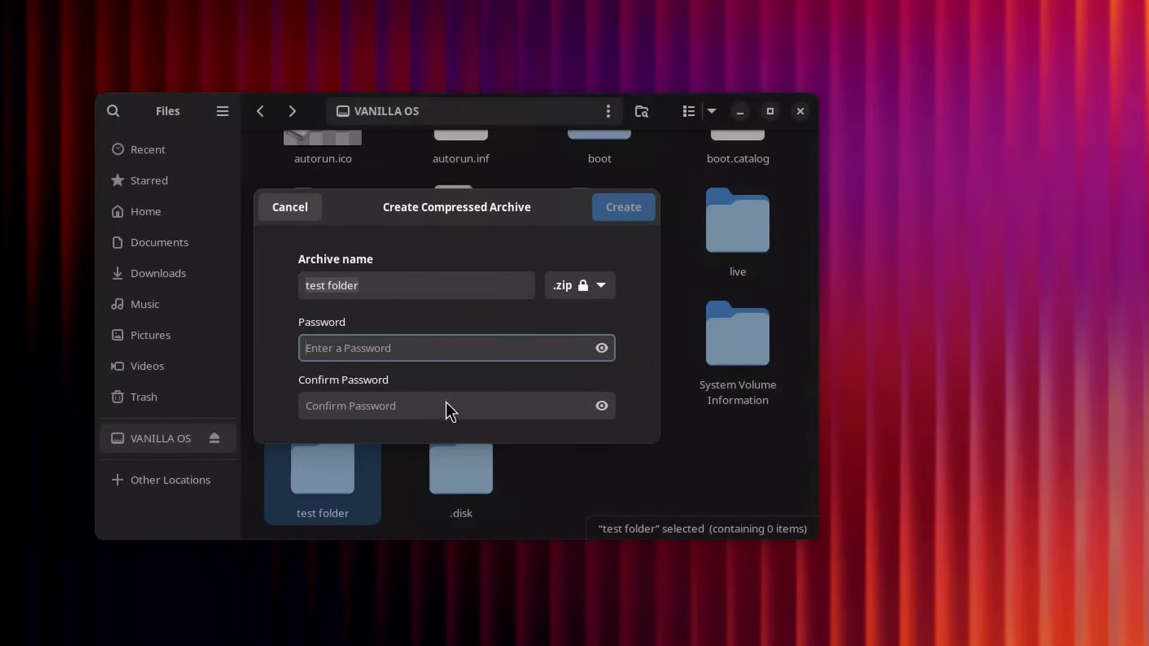
pyautogui.click(287, 206)
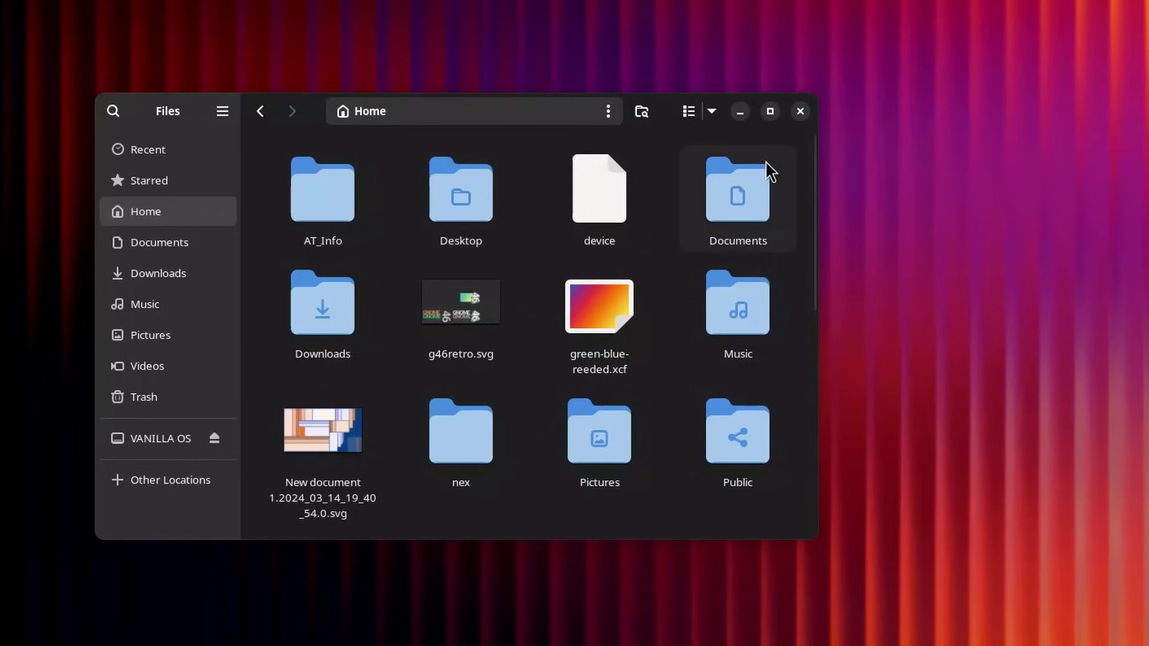
# - Toggle the Home folder between grid and list views, then close Preferences
pyautogui.click(697, 112)
pyautogui.click(700, 114)
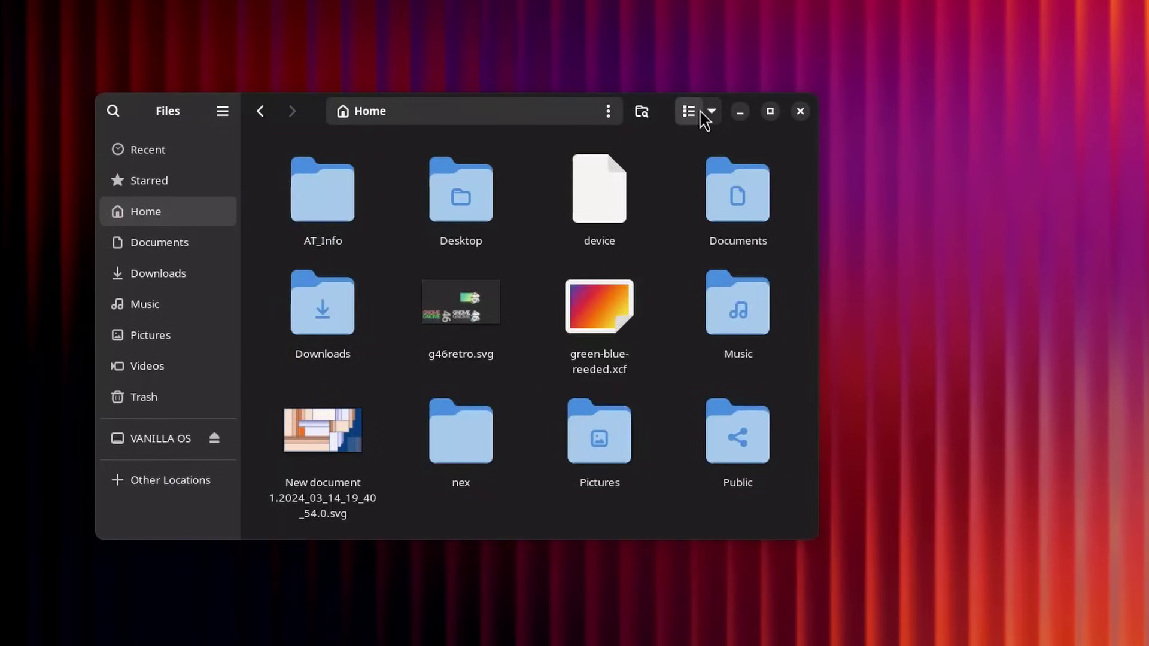
pyautogui.click(700, 114)
pyautogui.click(700, 114)
pyautogui.click(699, 113)
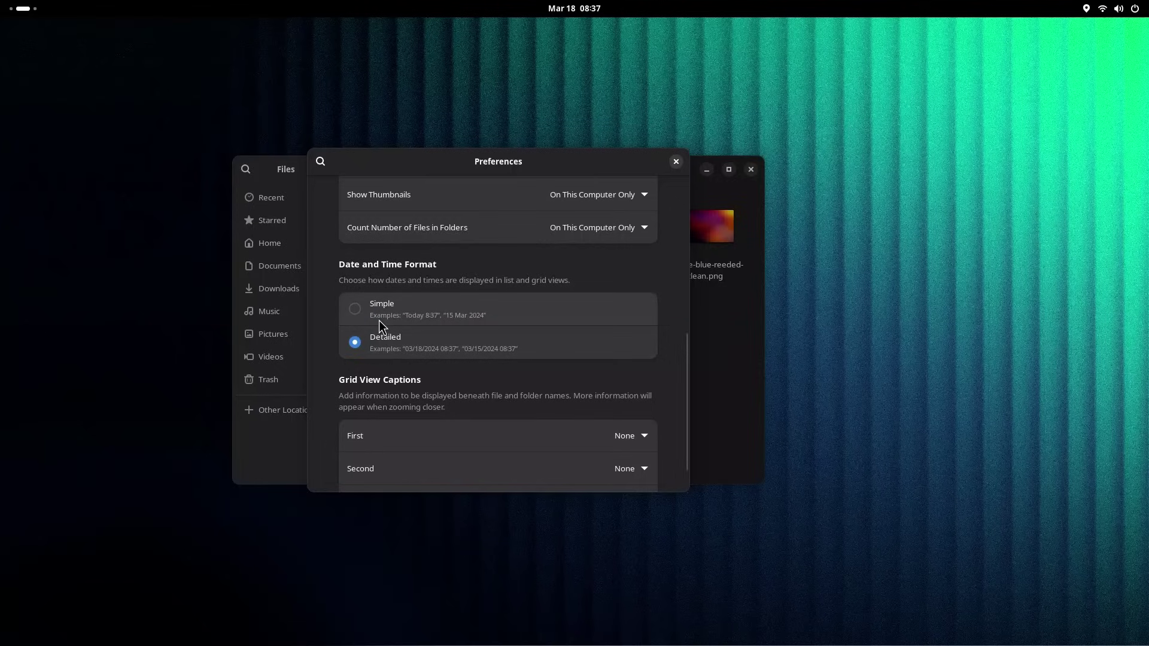
pyautogui.click(676, 162)
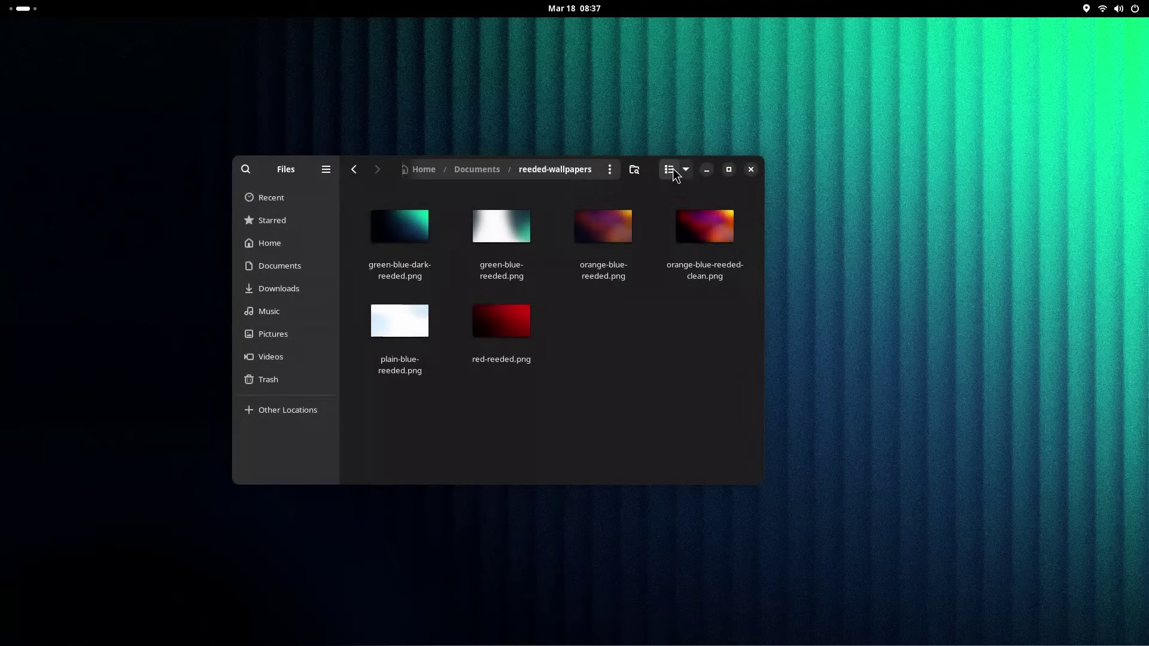
# - Show reeded-wallpapers as a detailed list and star then unstar orange-blue-reeded-clean.png
pyautogui.hotkey('ctrl', '1')
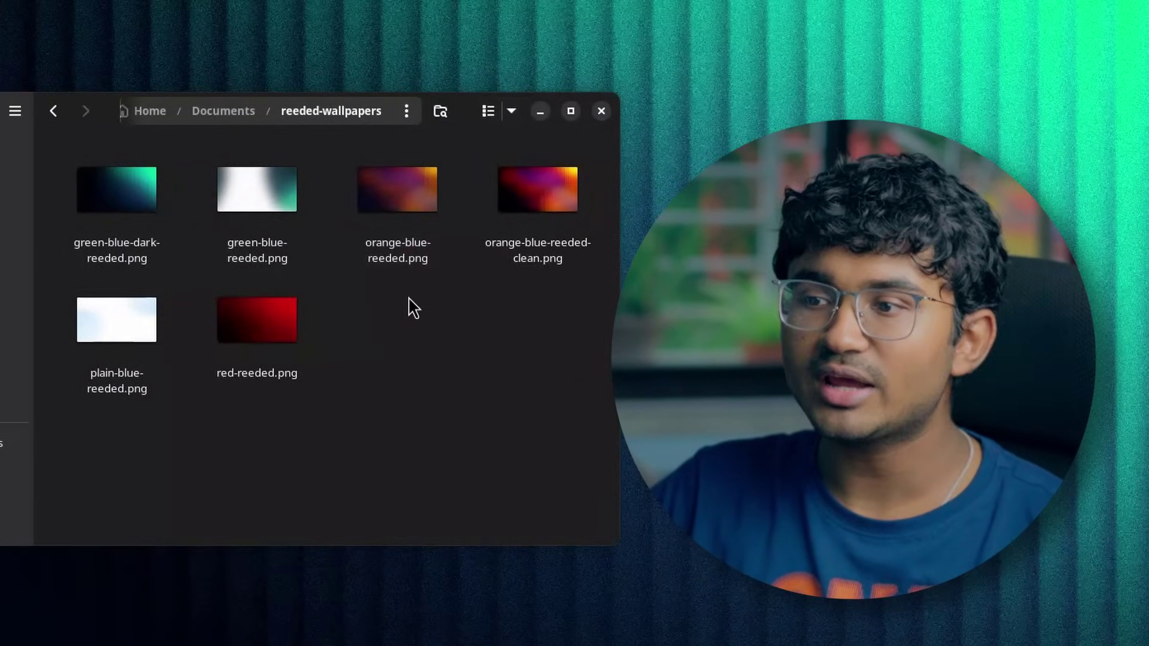
pyautogui.hotkey('ctrl', '1')
pyautogui.click(582, 316)
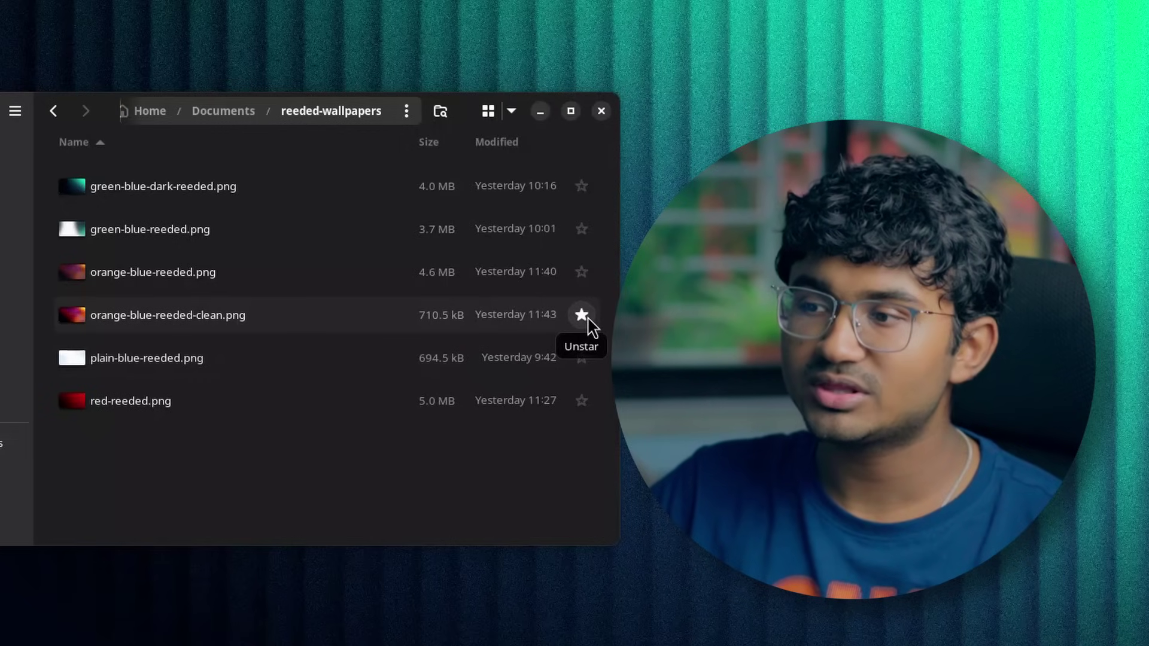
pyautogui.click(587, 320)
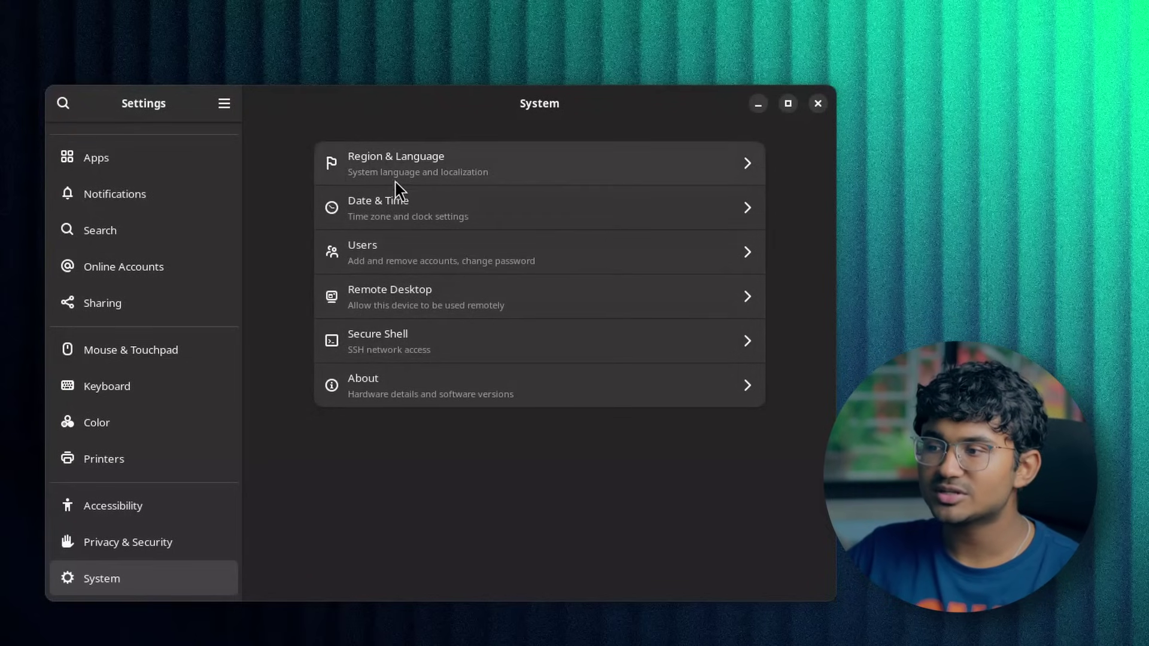
# - Review the About page's full system details, then return to System and open Secure Shell
pyautogui.click(377, 398)
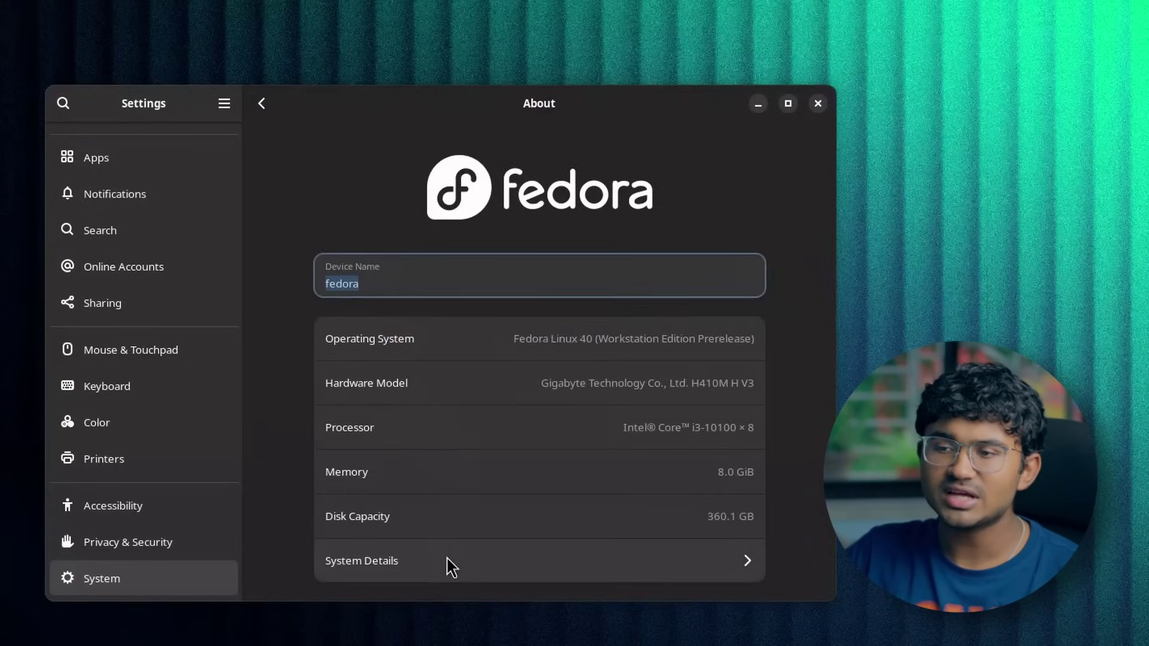
pyautogui.click(450, 566)
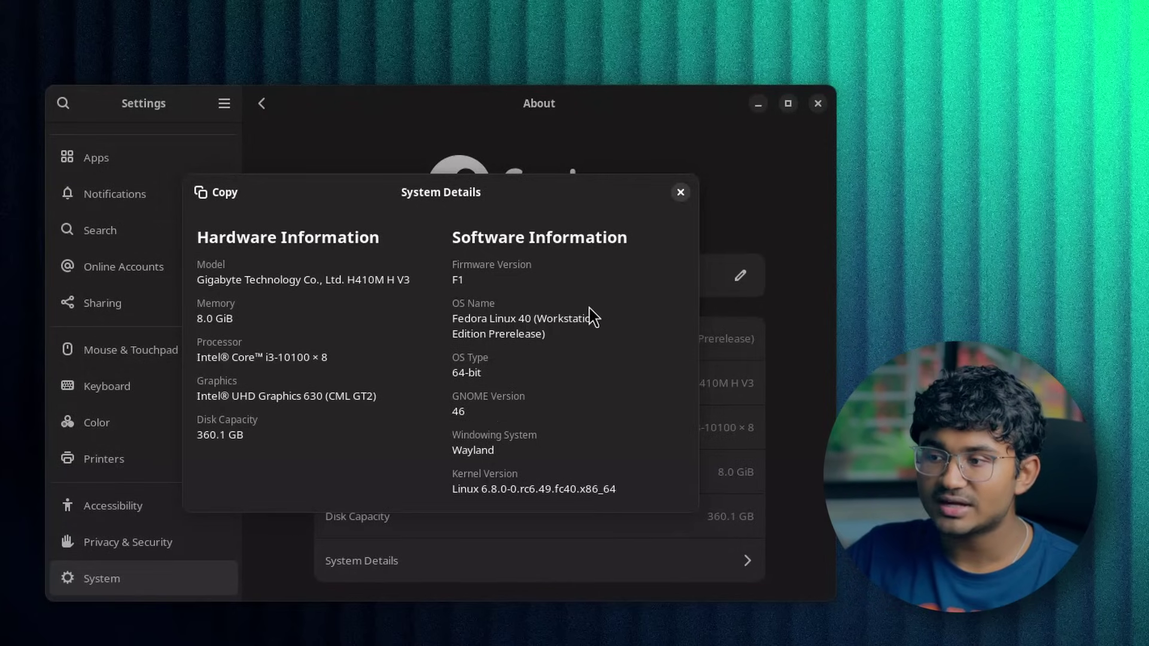
pyautogui.click(680, 193)
pyautogui.hotkey('alt', 'Left')
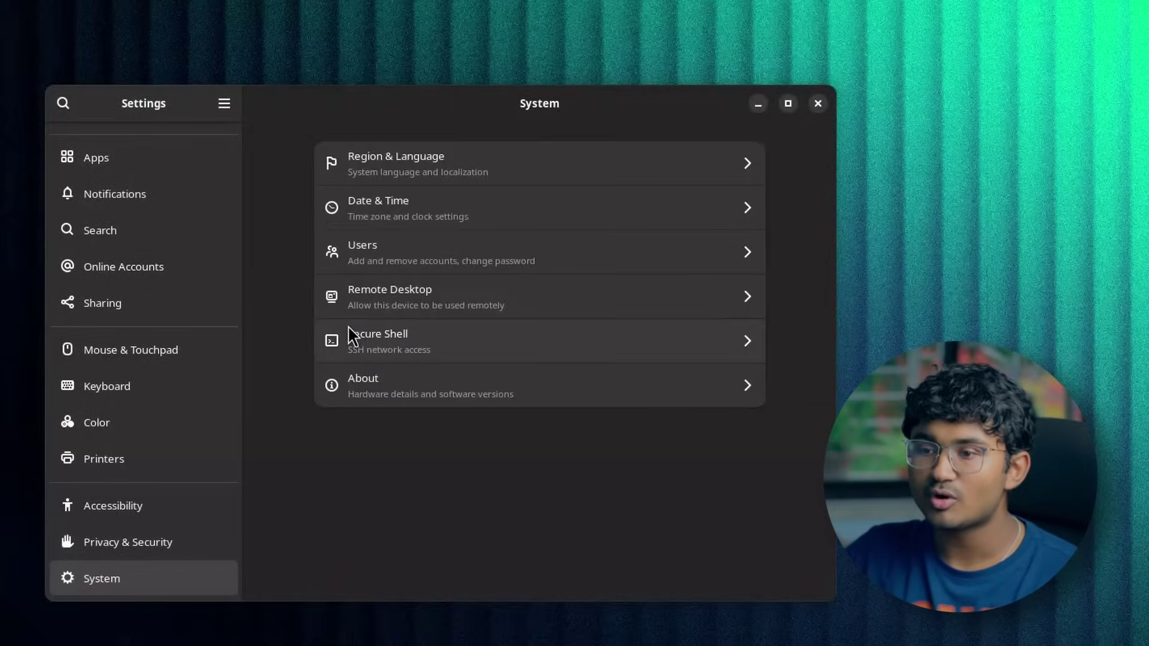
pyautogui.click(352, 336)
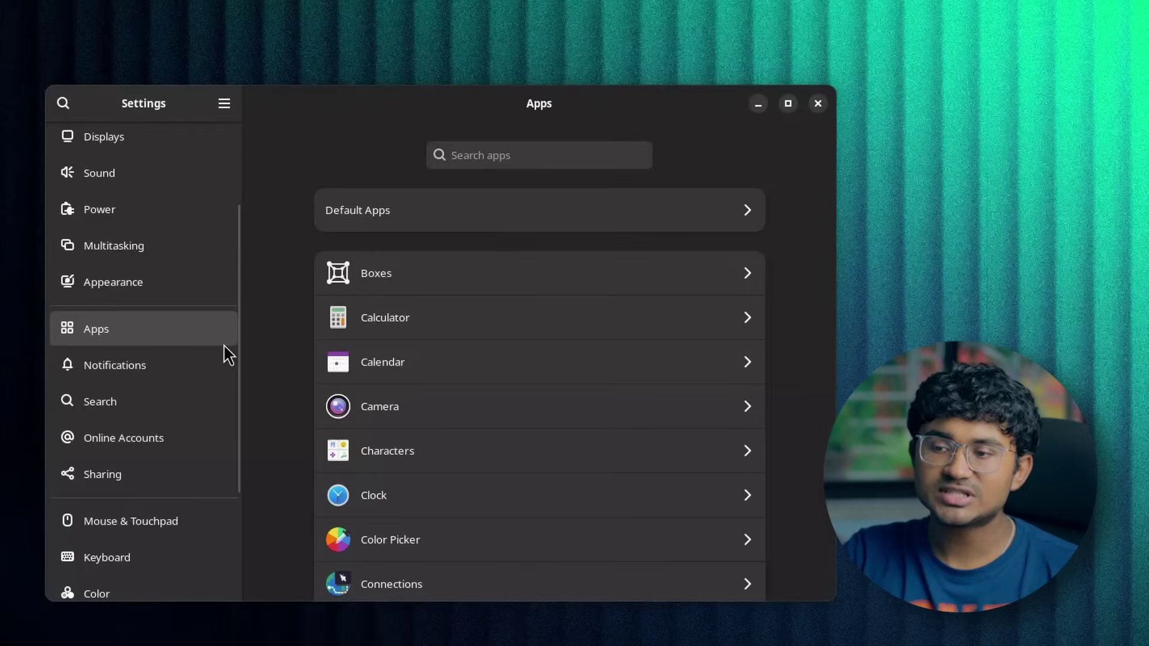
# - Scroll through the installed apps list and check Calculator's permissions page, then return
pyautogui.scroll(-20, 339, 535)
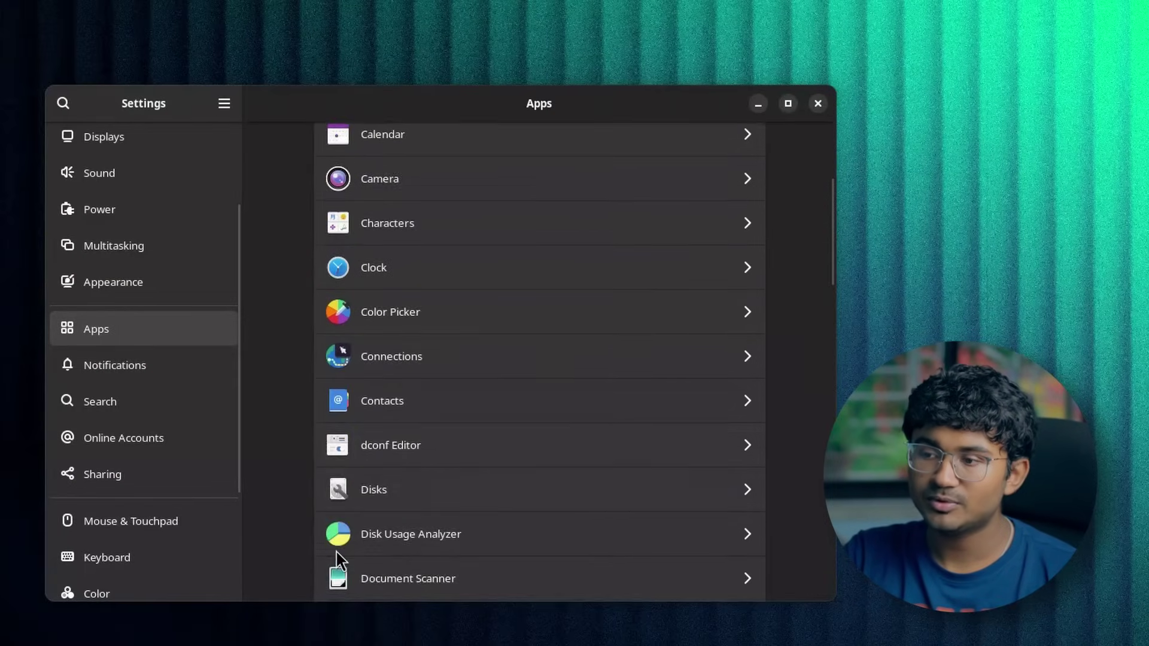
pyautogui.scroll(-10, 336, 553)
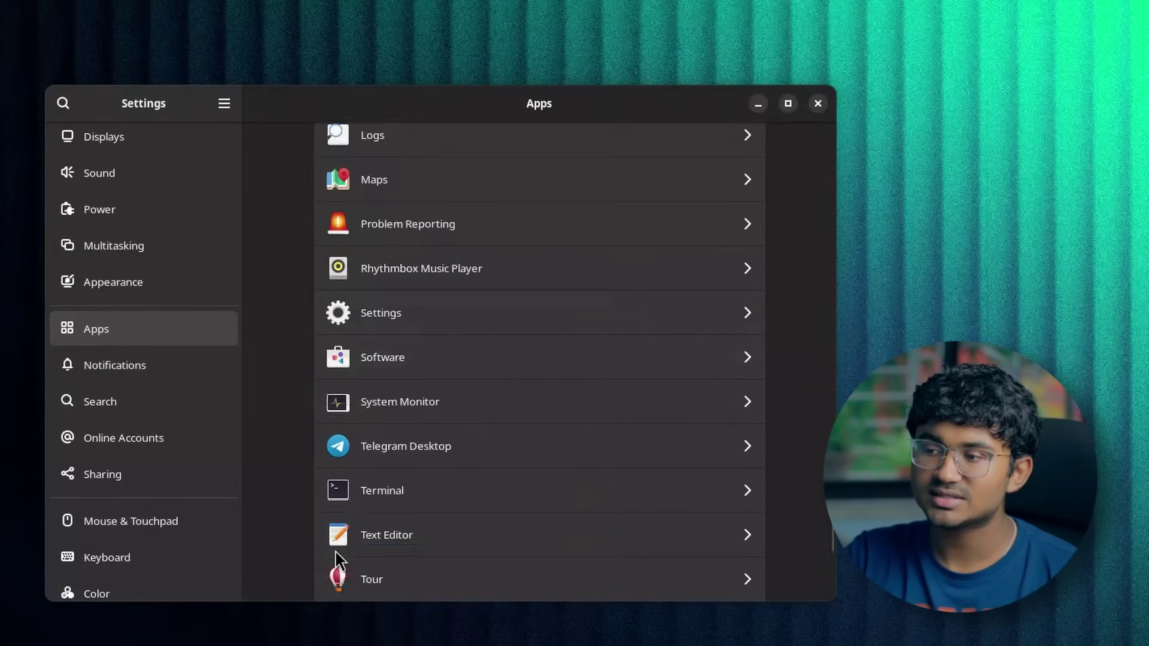
pyautogui.scroll(15, 336, 551)
pyautogui.scroll(10, 335, 551)
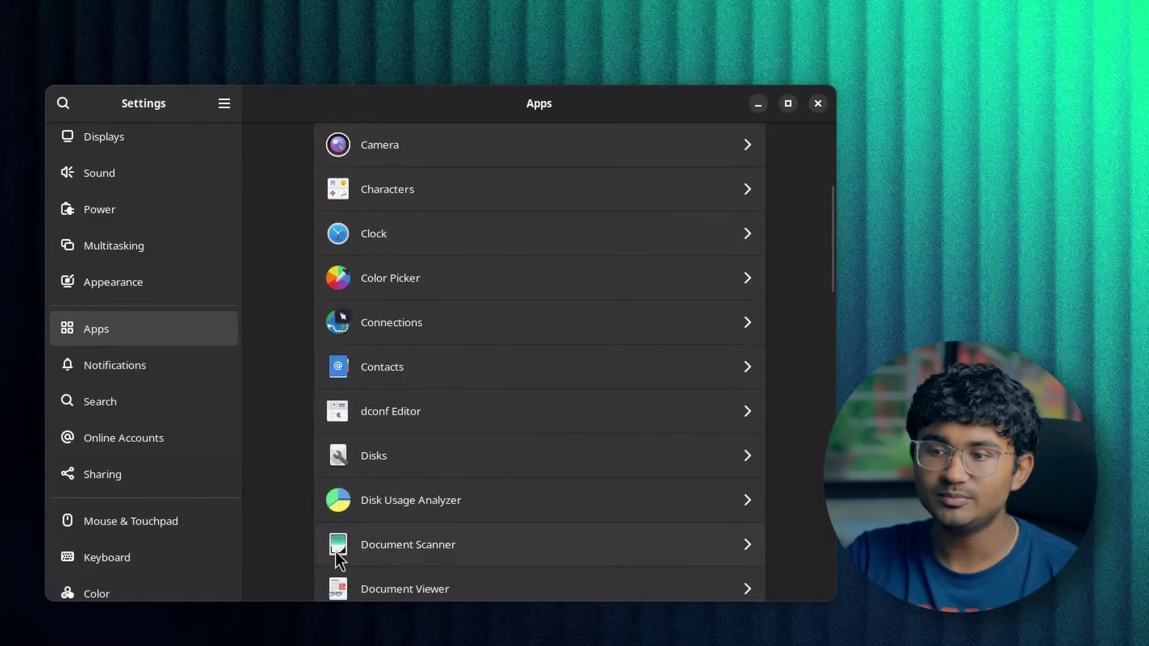
pyautogui.click(389, 319)
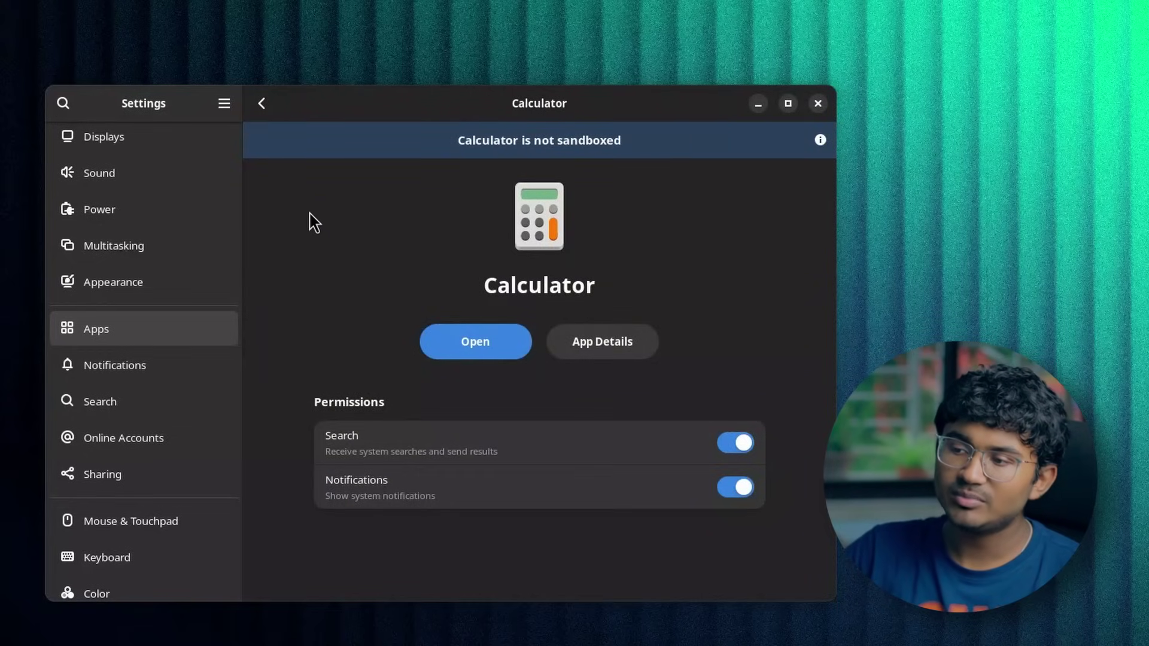
pyautogui.click(263, 105)
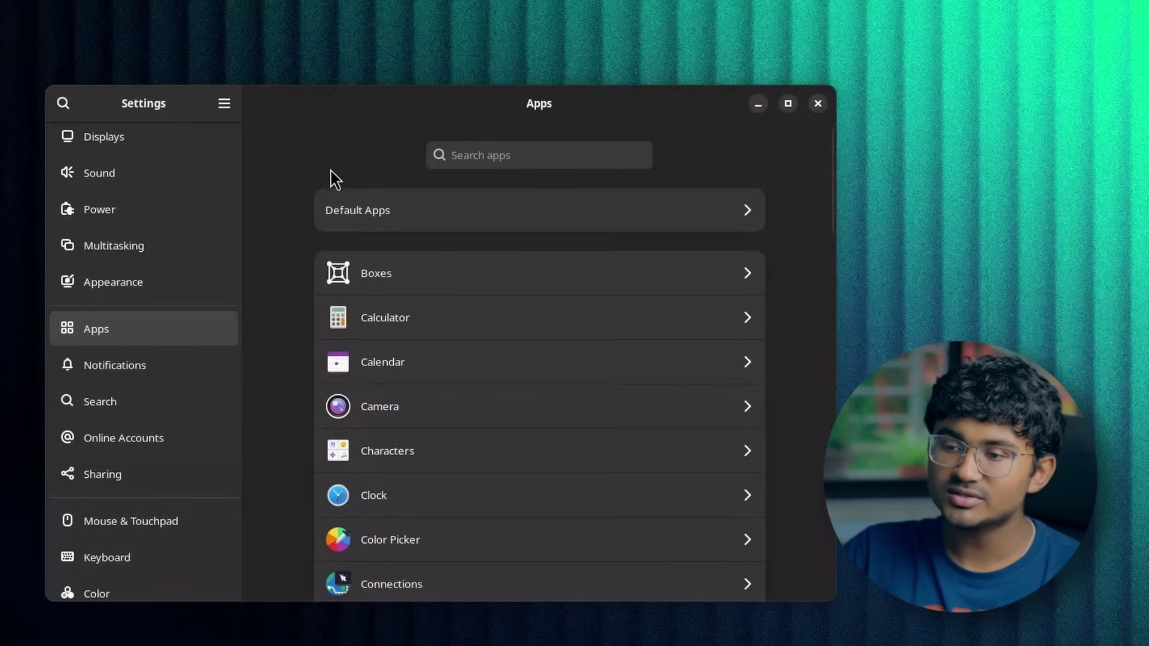
# - Show the Default Apps page and scroll to its Removable Media options
pyautogui.click(351, 211)
pyautogui.scroll(-5, 341, 492)
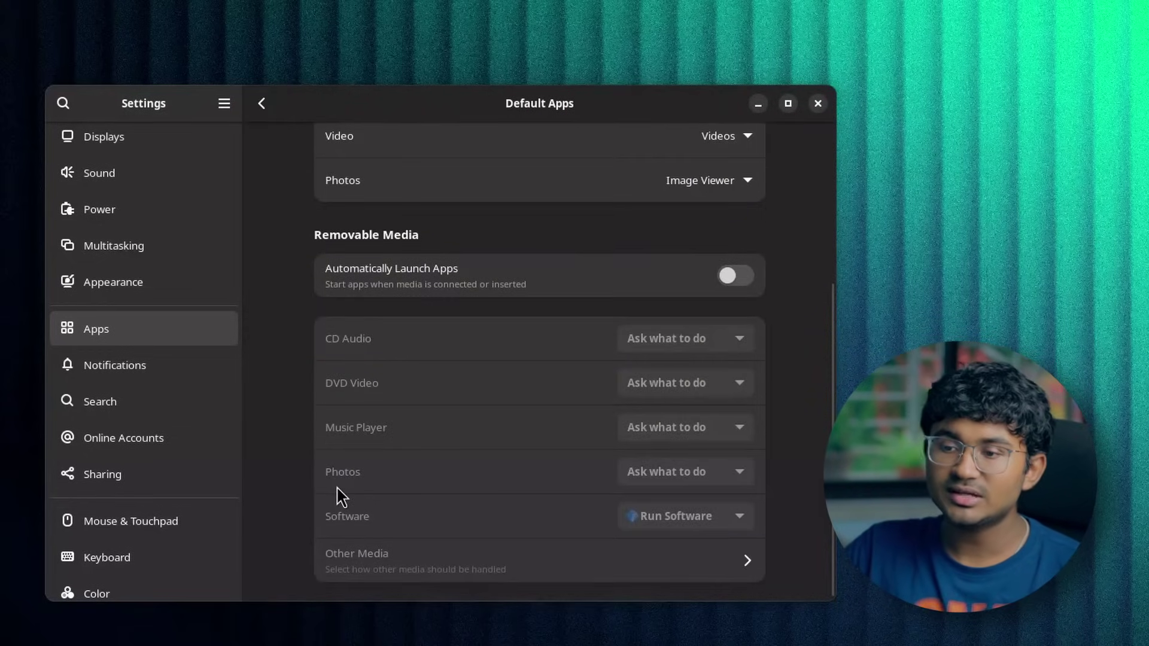
pyautogui.scroll(4, 340, 496)
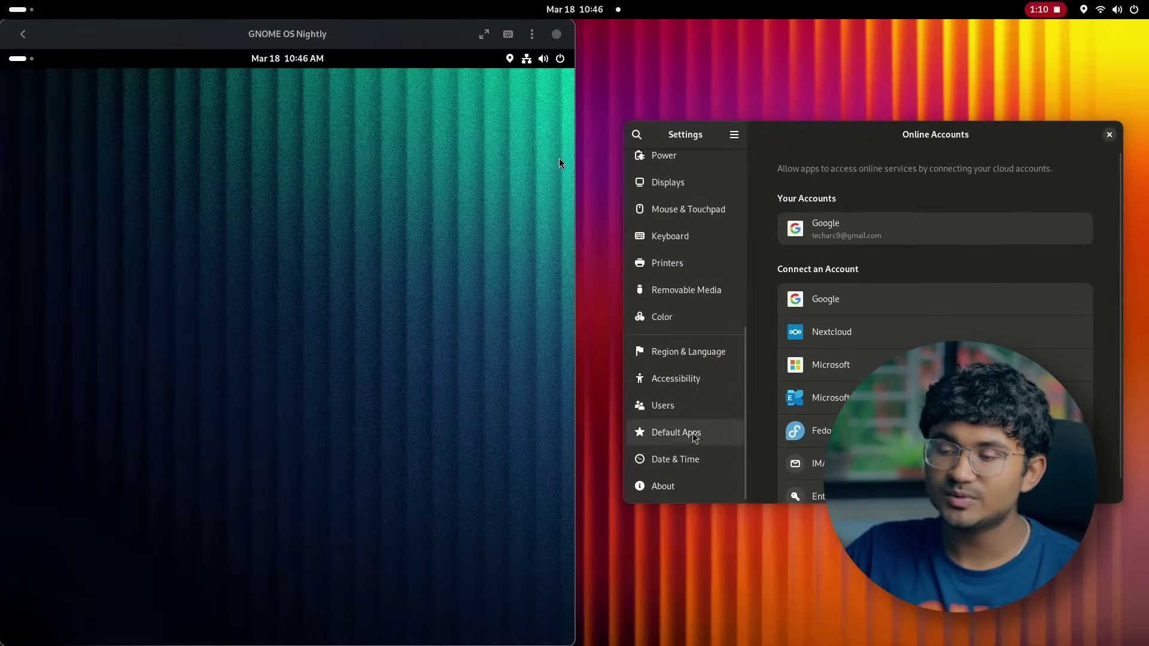
# - Preview and dismiss the Google, Microsoft 365, Exchange and Nextcloud sign-in forms without adding accounts
pyautogui.scroll(3, 708, 438)
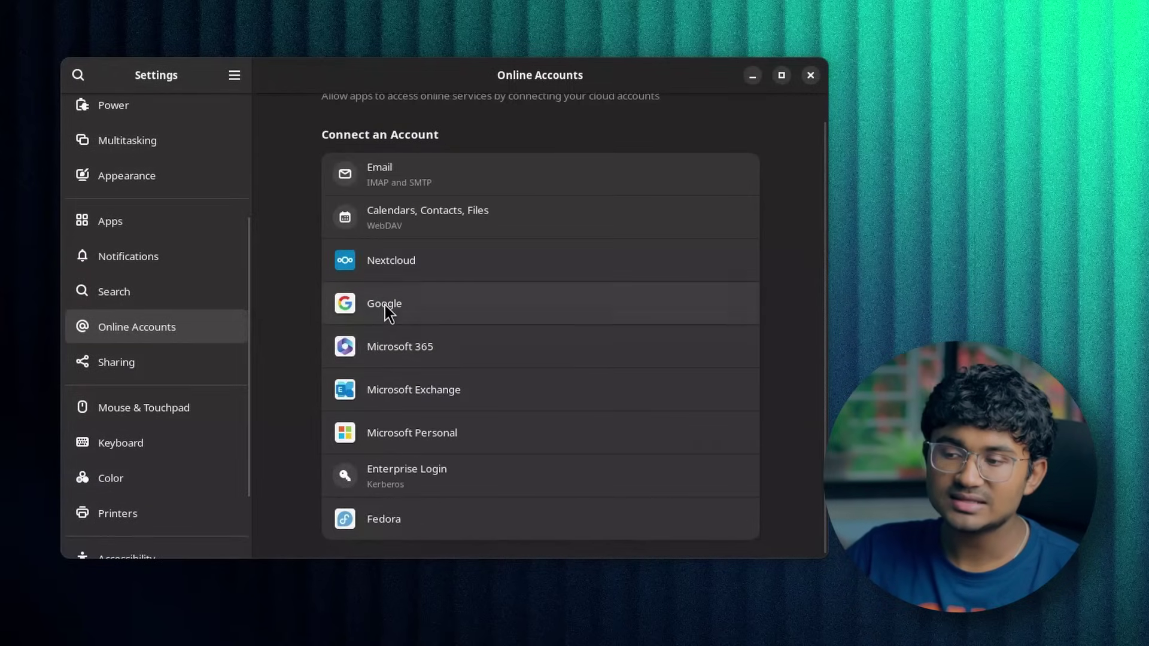
pyautogui.click(385, 305)
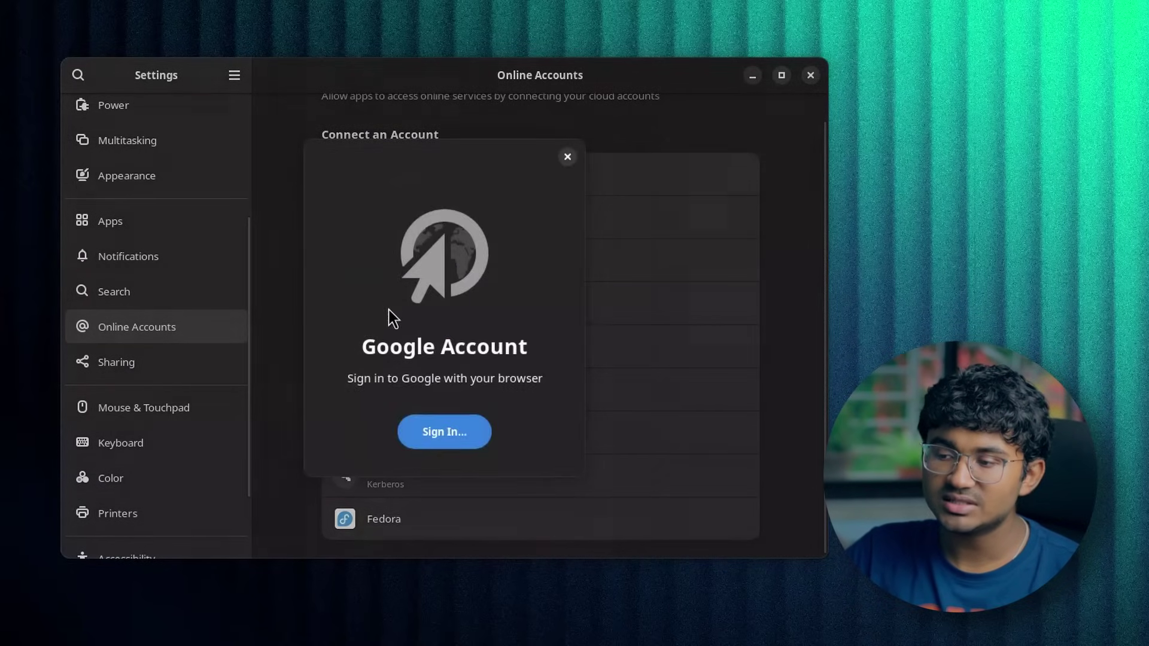
pyautogui.click(568, 159)
pyautogui.click(460, 349)
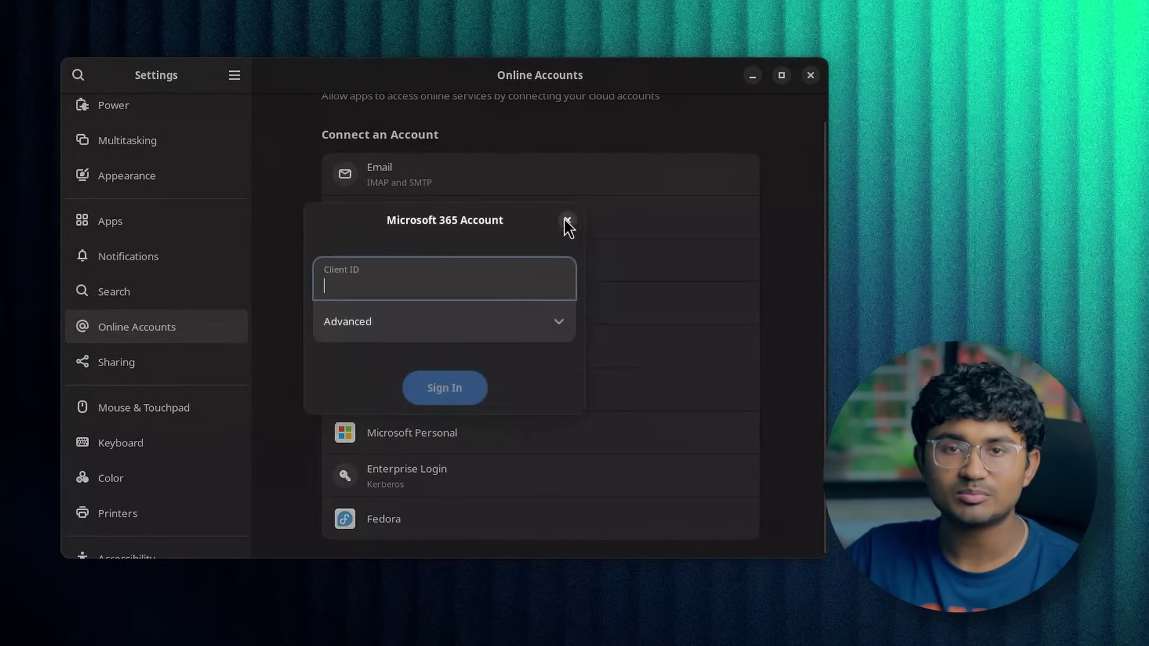
pyautogui.click(567, 220)
pyautogui.click(496, 380)
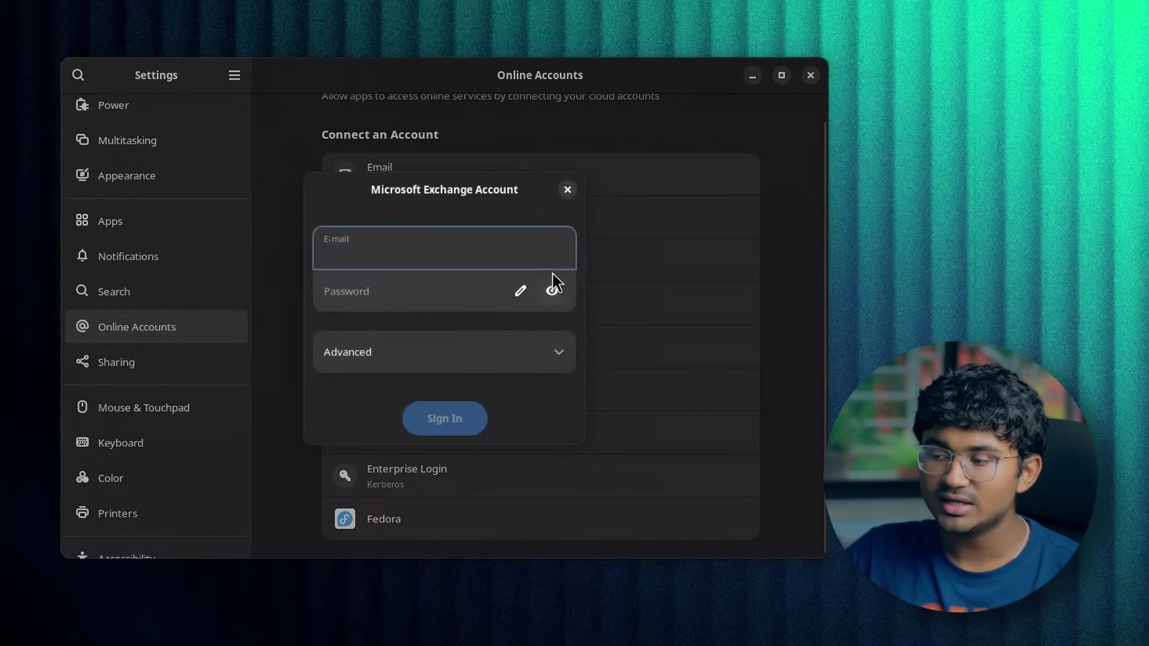
pyautogui.click(567, 190)
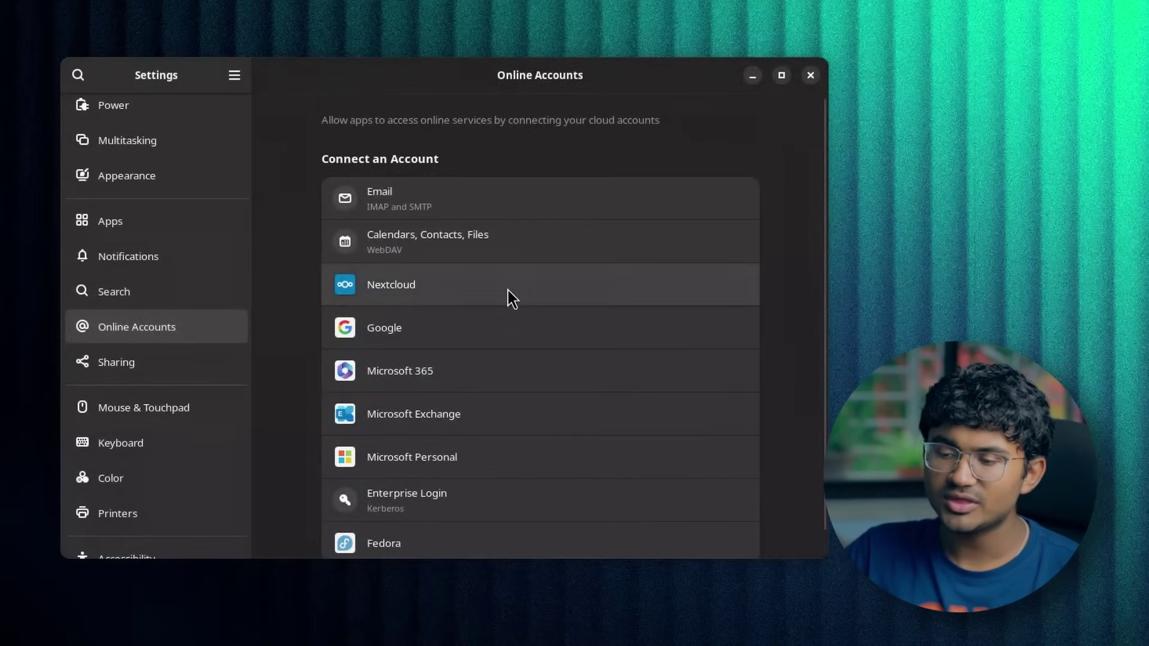
pyautogui.click(510, 298)
pyautogui.click(567, 168)
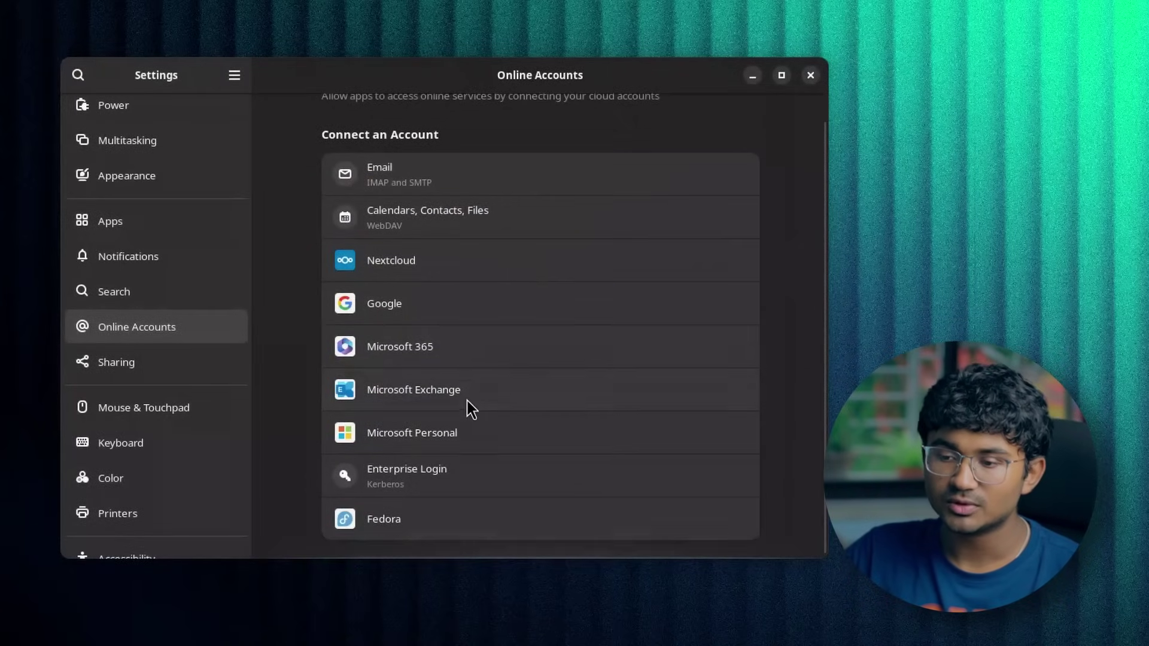
pyautogui.scroll(-3, 104, 480)
# - Show the Privacy & Security page and scroll through its options
pyautogui.click(102, 501)
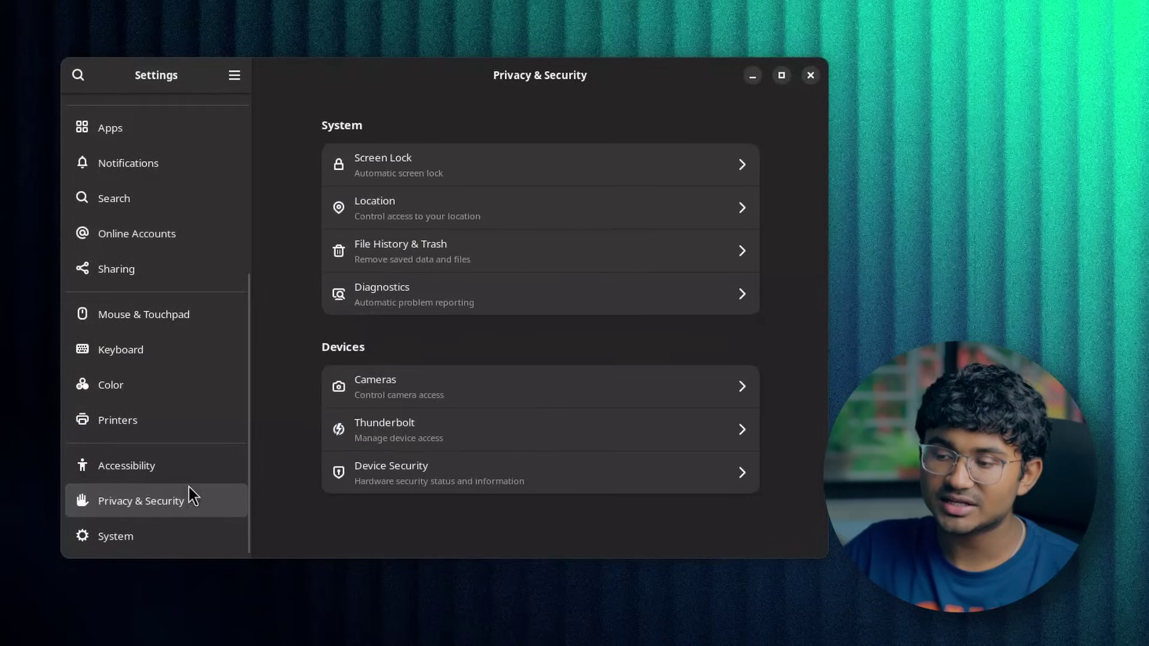
pyautogui.scroll(5, 149, 497)
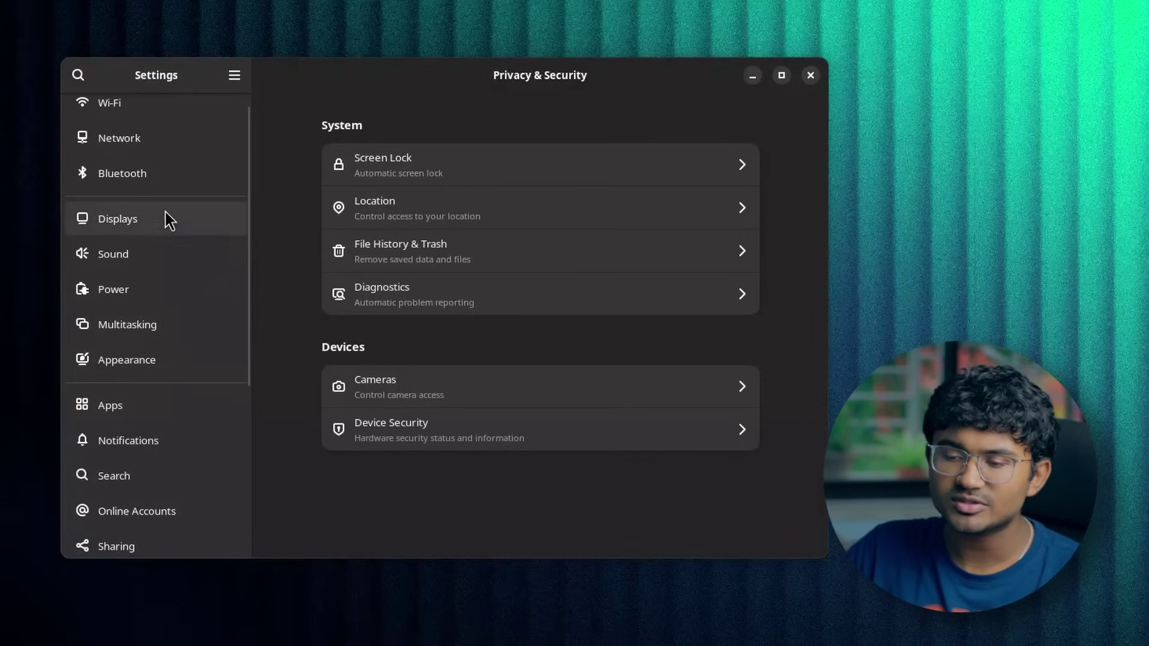
pyautogui.click(121, 366)
# - Look over the Displays and Accessibility pages, finishing on the System page
pyautogui.click(143, 228)
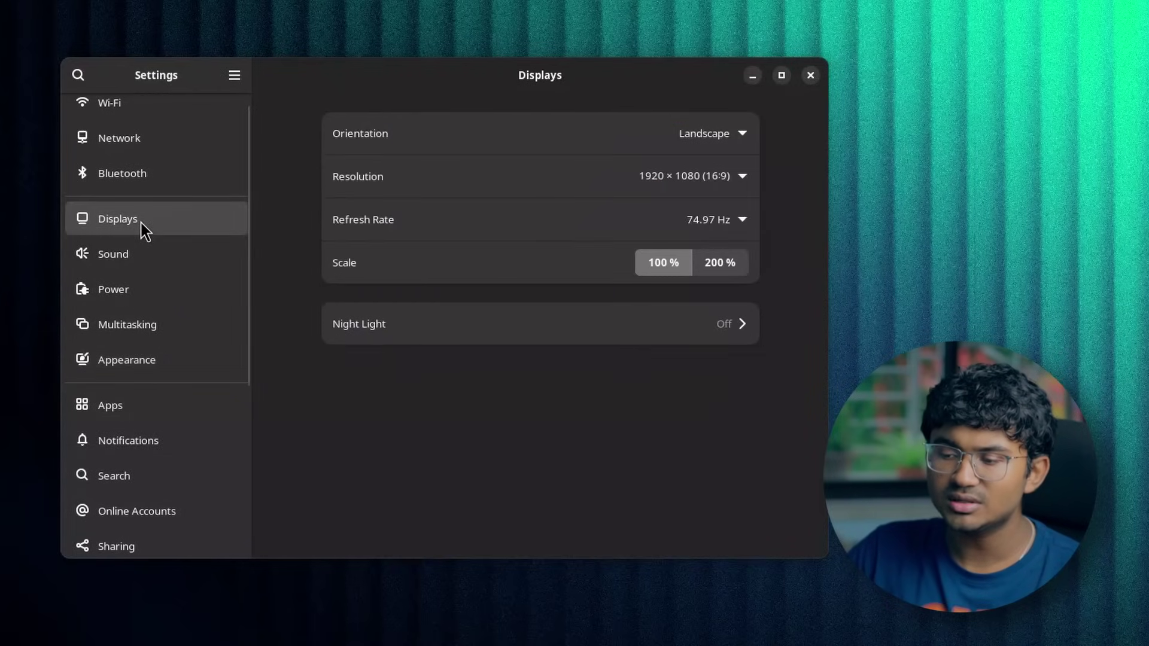
pyautogui.scroll(-5, 150, 383)
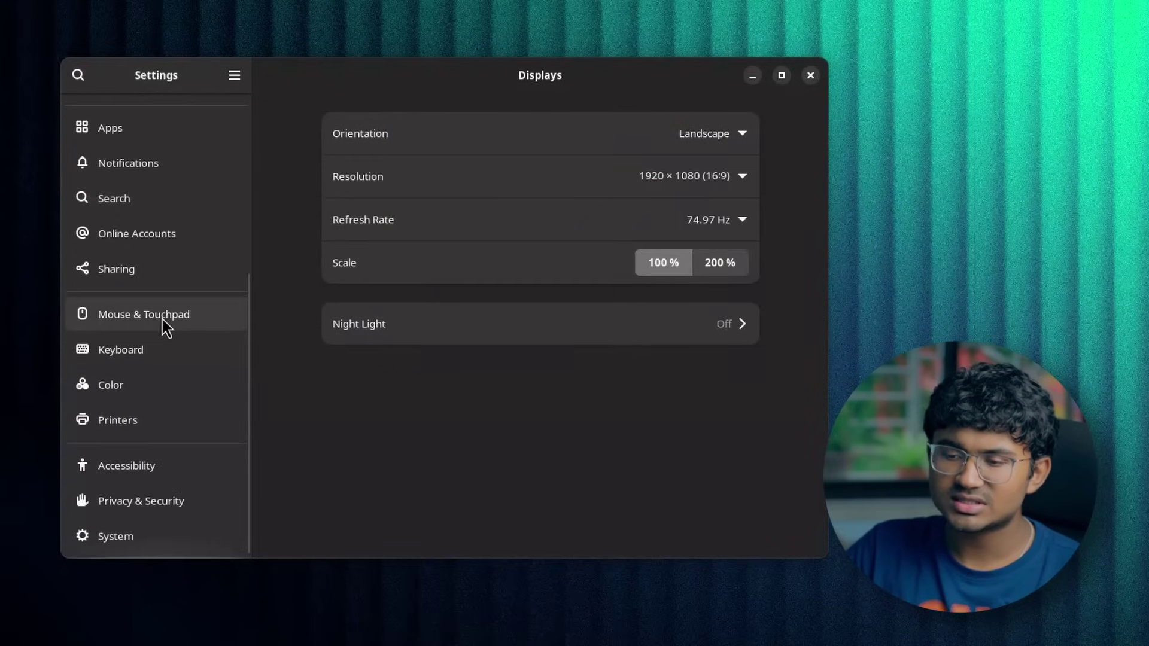
pyautogui.click(137, 464)
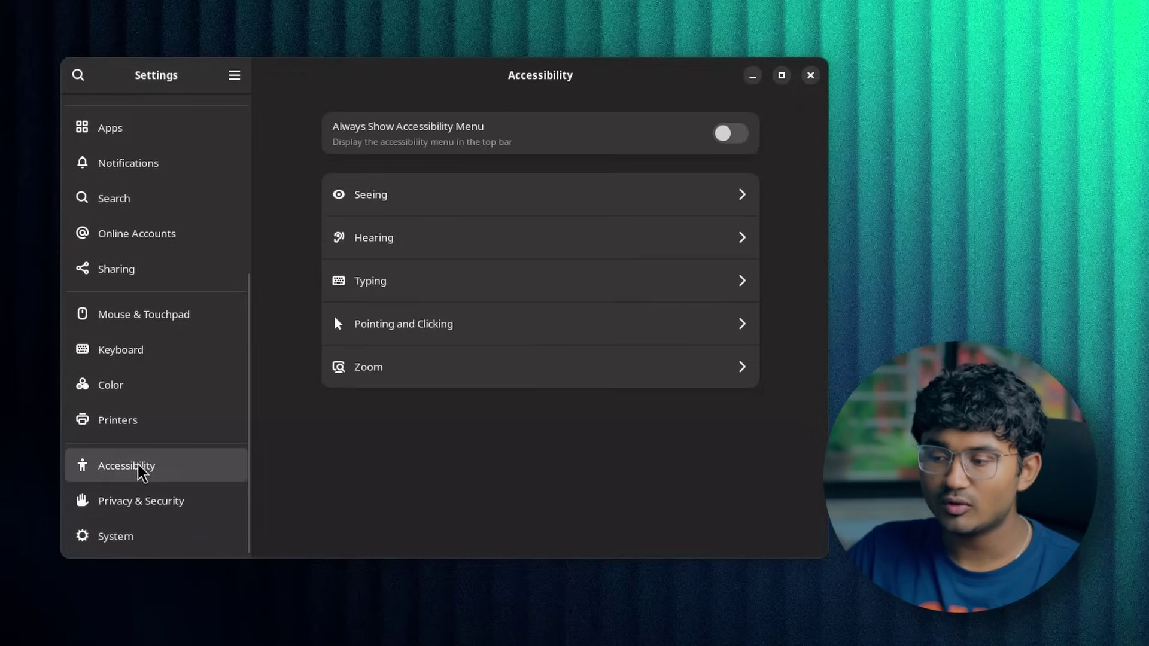
pyautogui.click(127, 531)
pyautogui.scroll(5, 169, 434)
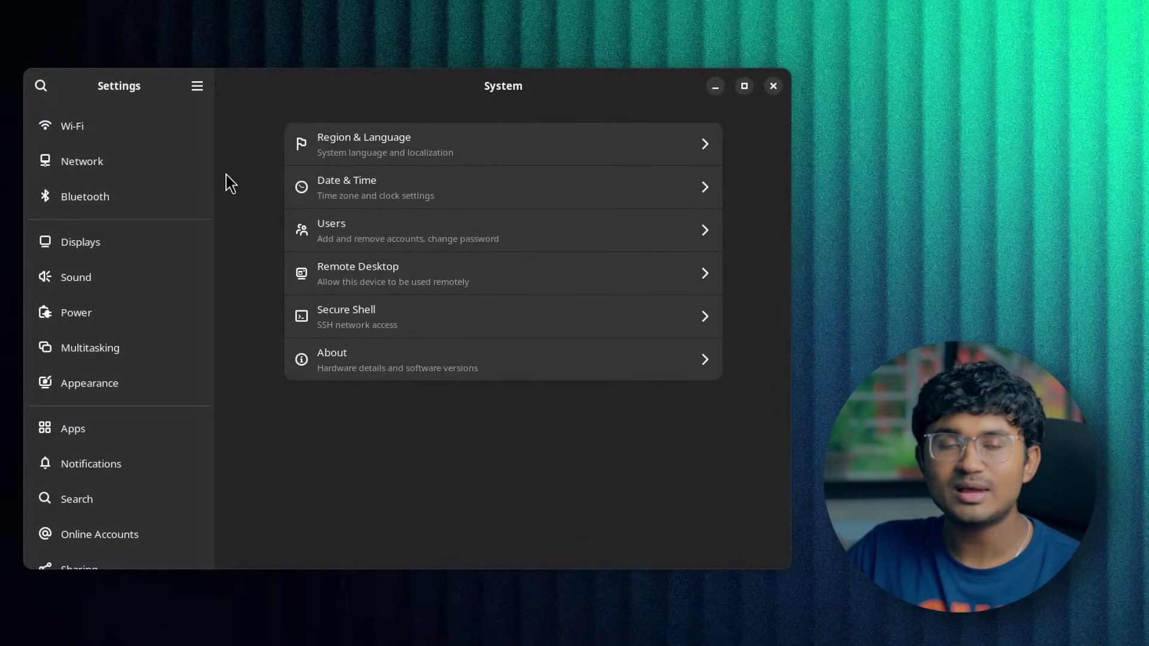
# - Search Settings for 'remova', go to Apps, and scroll through the Default Apps page
pyautogui.write('remova')
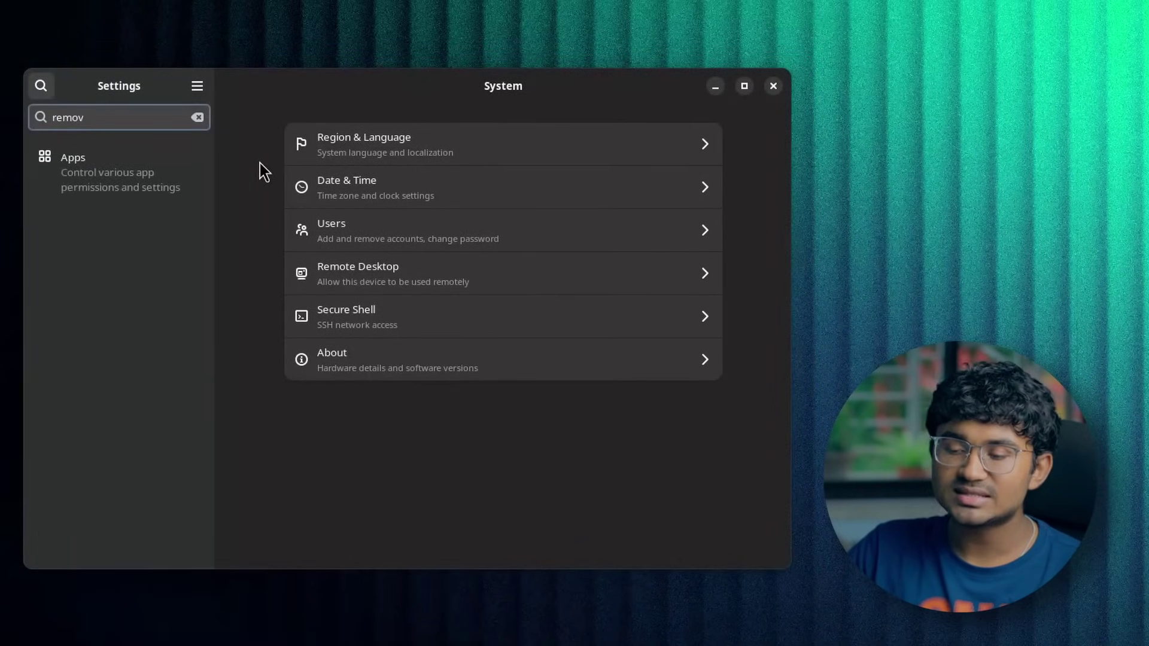
pyautogui.click(177, 203)
pyautogui.click(295, 195)
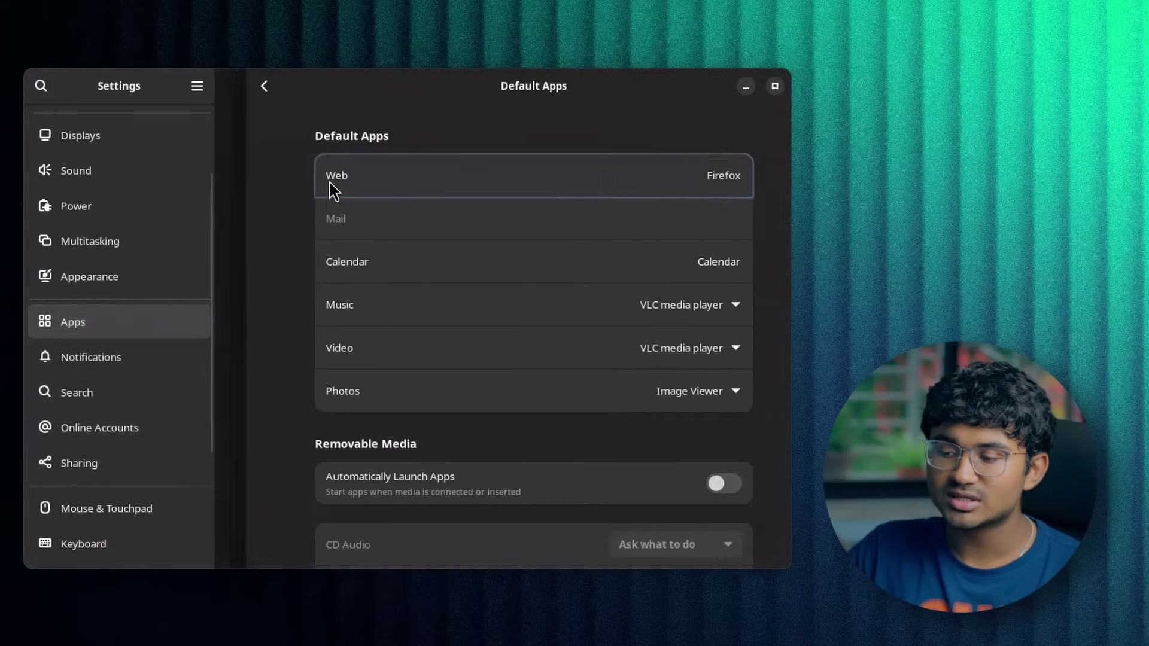
pyautogui.scroll(-3, 377, 527)
pyautogui.scroll(3, 379, 523)
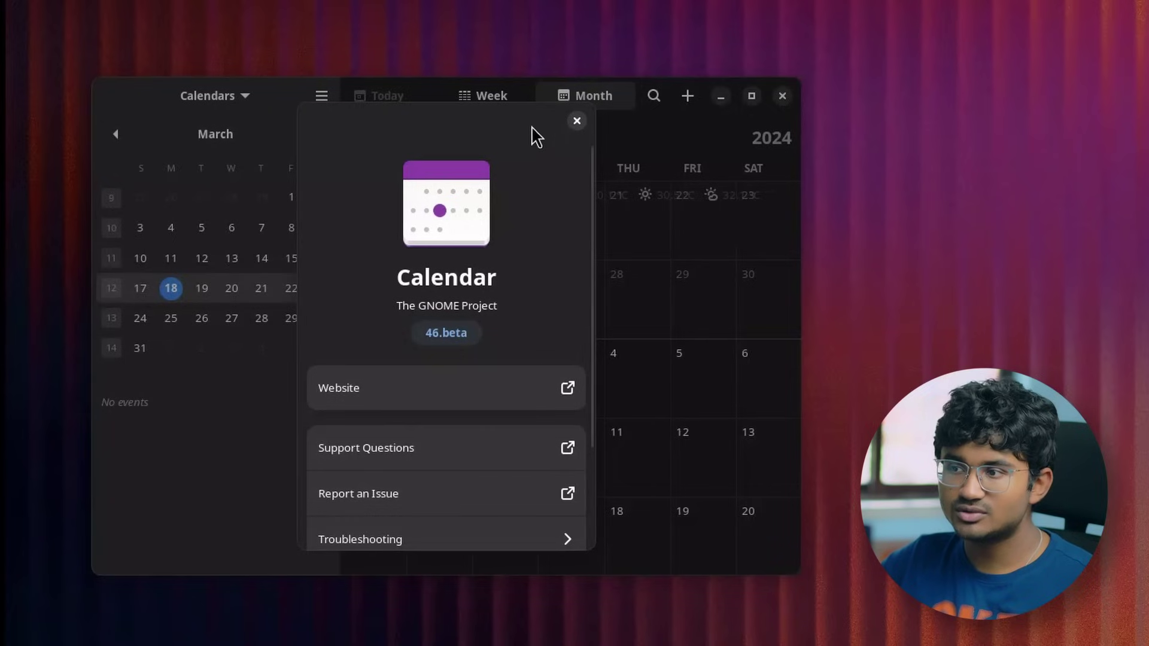
# - Close About Calendar and start a new event, cancelling it once before starting another
pyautogui.click(577, 121)
pyautogui.click(686, 96)
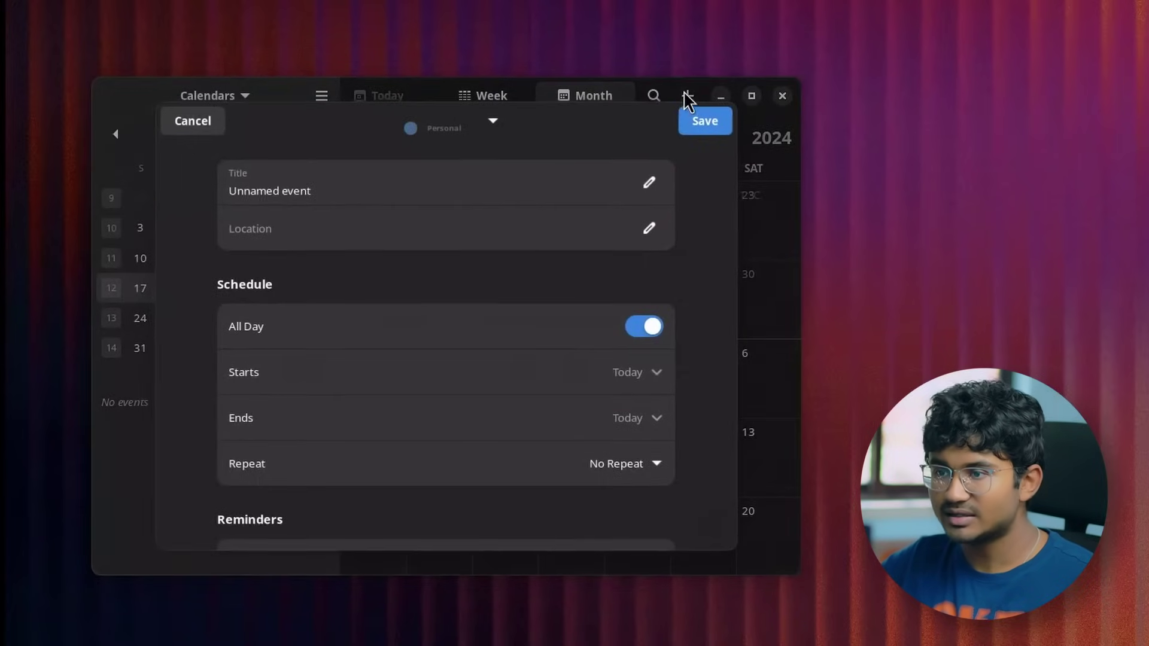
pyautogui.click(173, 117)
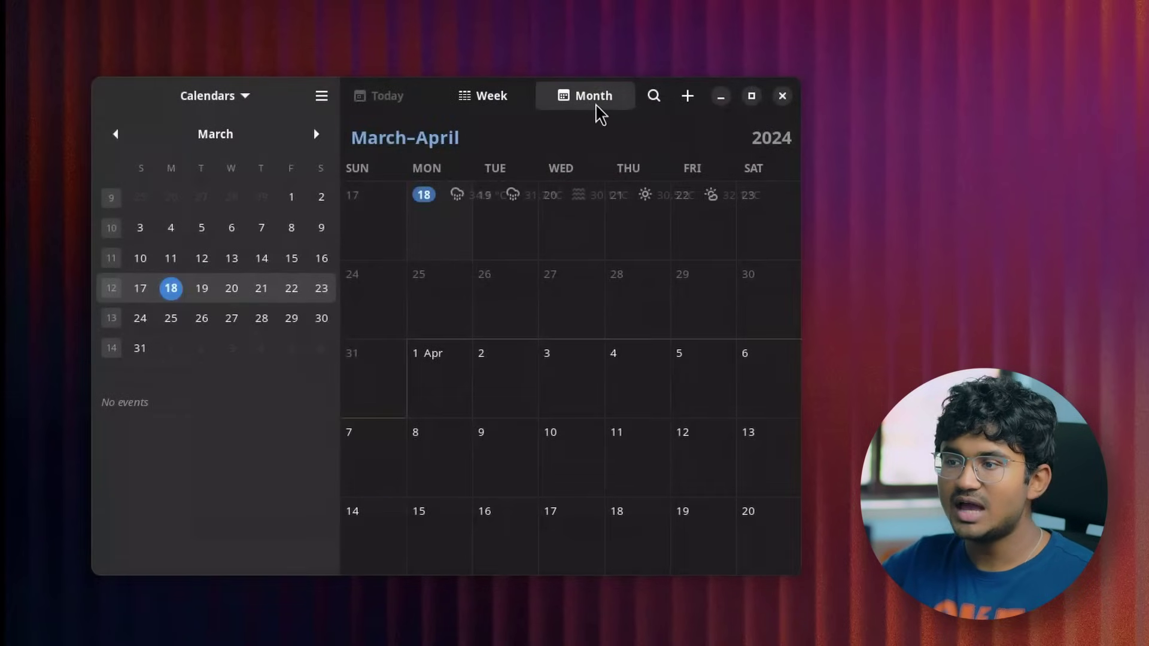
pyautogui.click(688, 97)
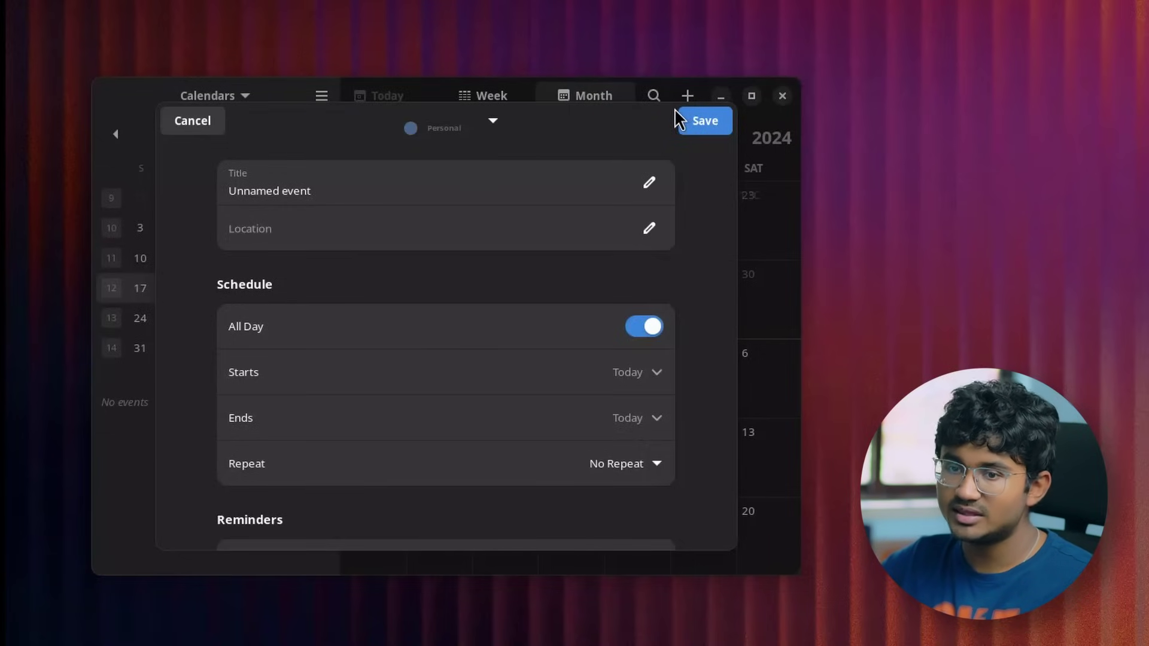
# - Narrow the Calendar window and repeatedly start and discard new events
pyautogui.moveTo(809, 268); pyautogui.dragTo(446, 304)
pyautogui.click(138, 121)
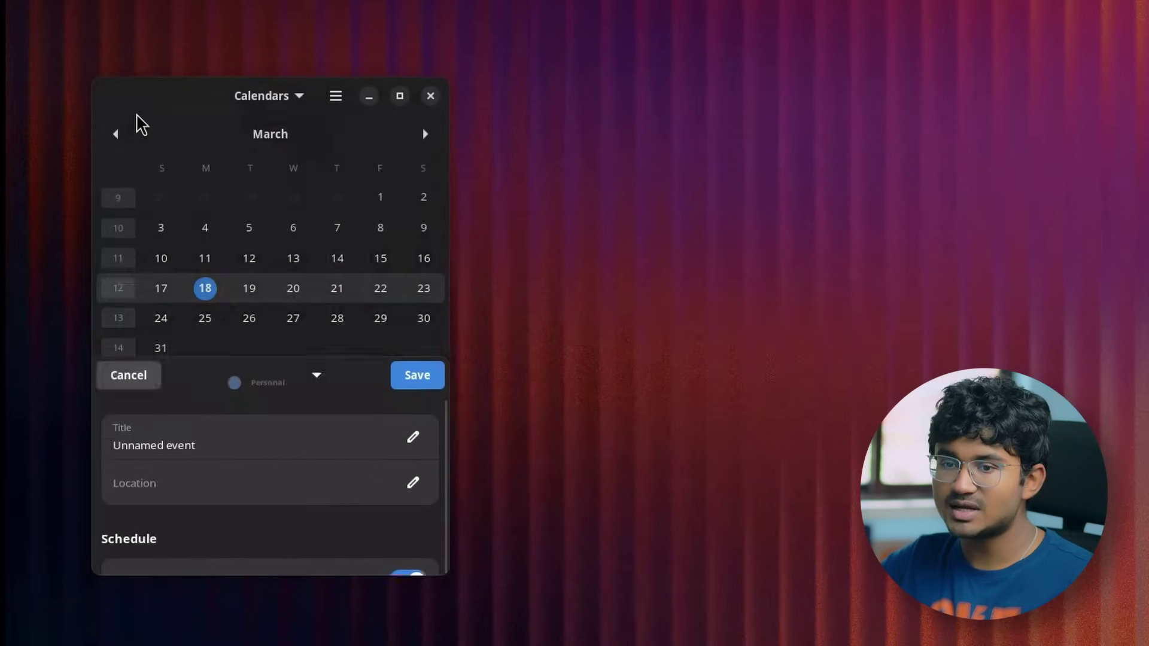
pyautogui.click(430, 557)
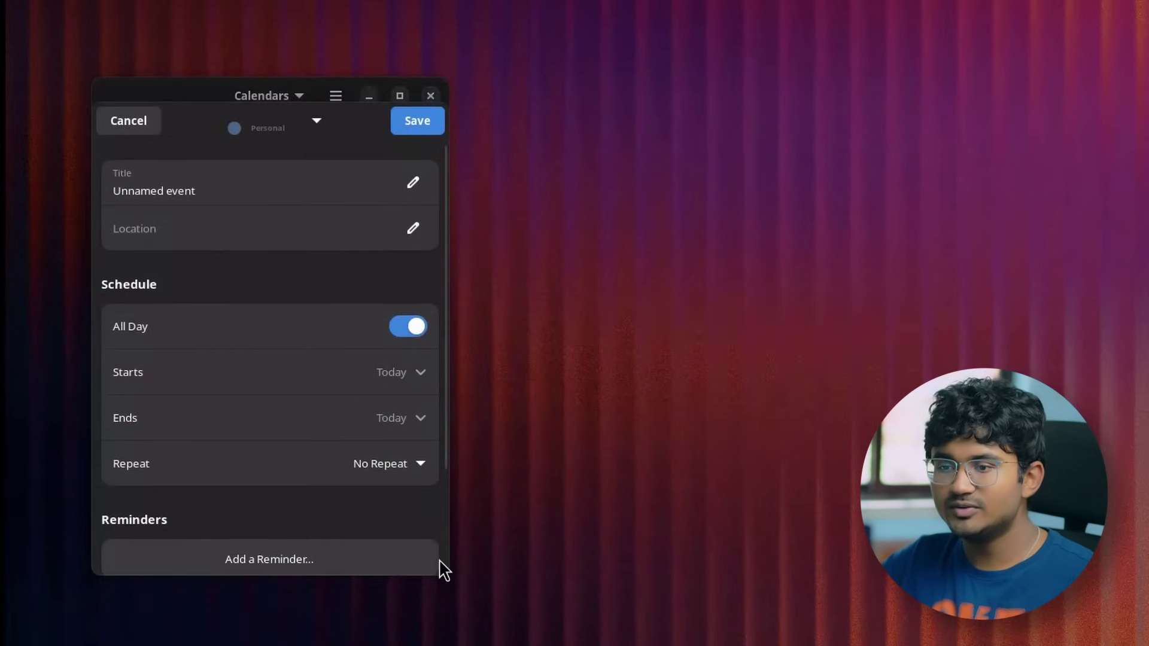
pyautogui.click(142, 123)
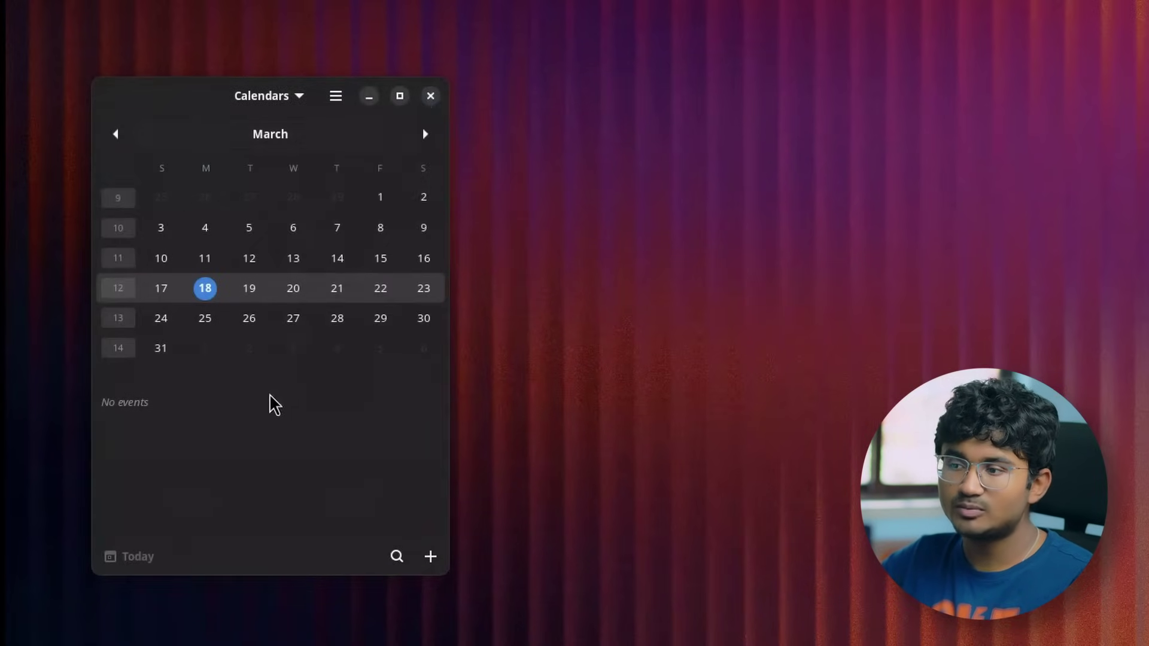
pyautogui.click(429, 560)
pyautogui.click(128, 122)
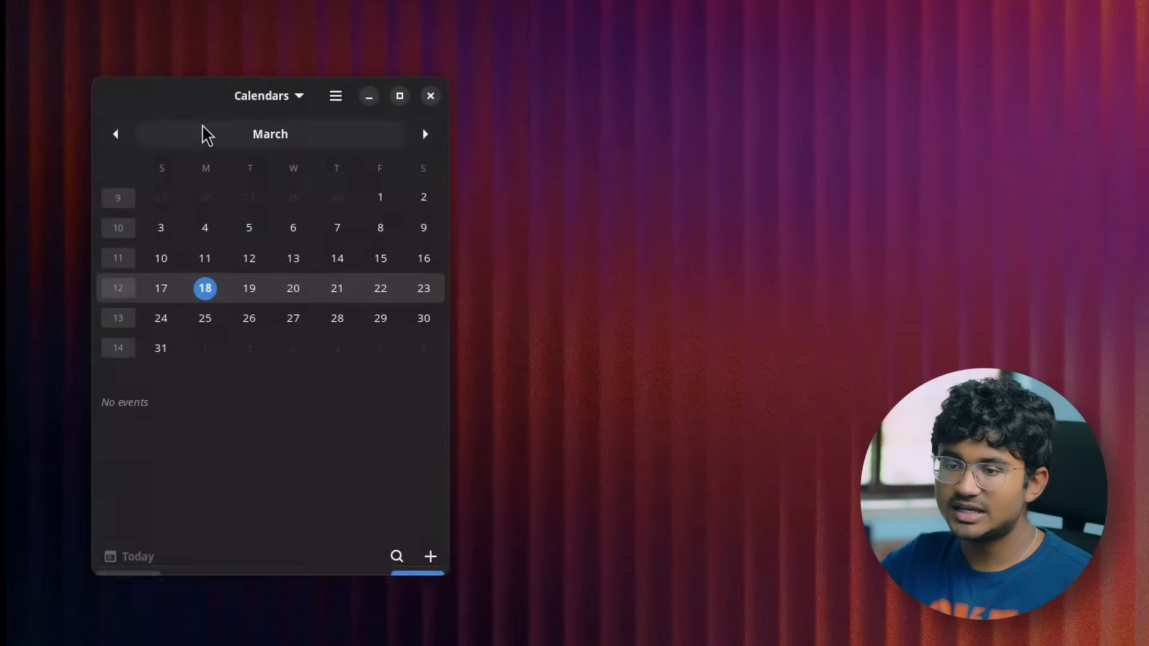
# - View About Calendar, then start a new event with Ctrl+N, widen the window and discard it
pyautogui.click(334, 97)
pyautogui.click(323, 257)
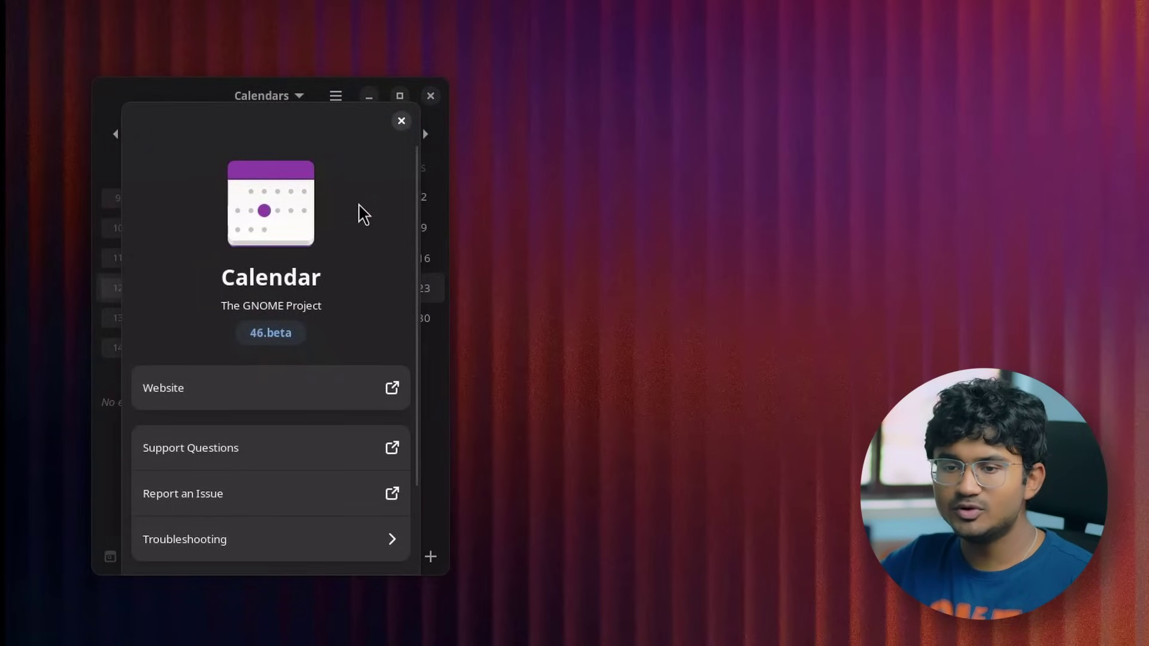
pyautogui.click(401, 121)
pyautogui.hotkey('ctrl', 'n')
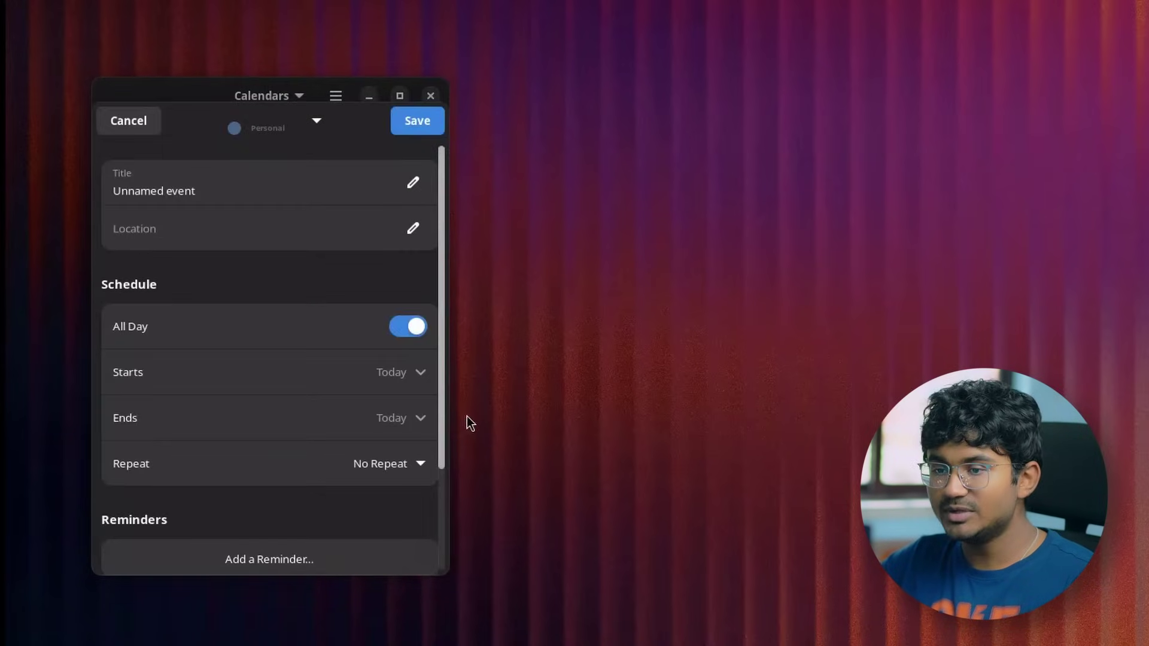
pyautogui.moveTo(459, 429); pyautogui.dragTo(873, 479)
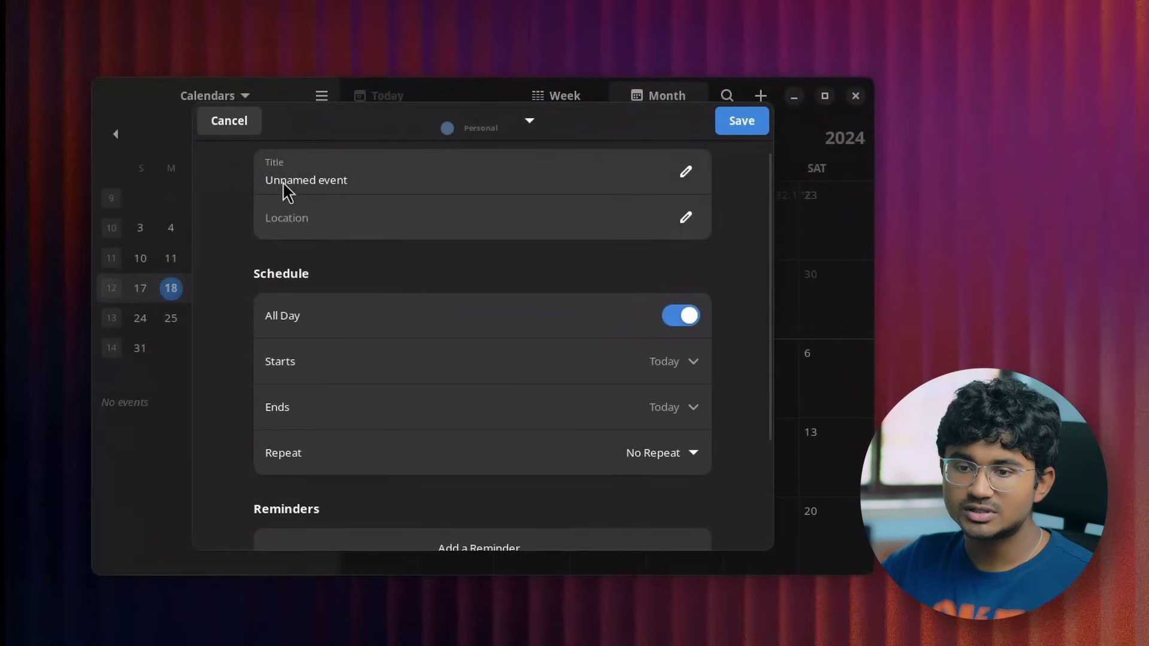
pyautogui.click(229, 121)
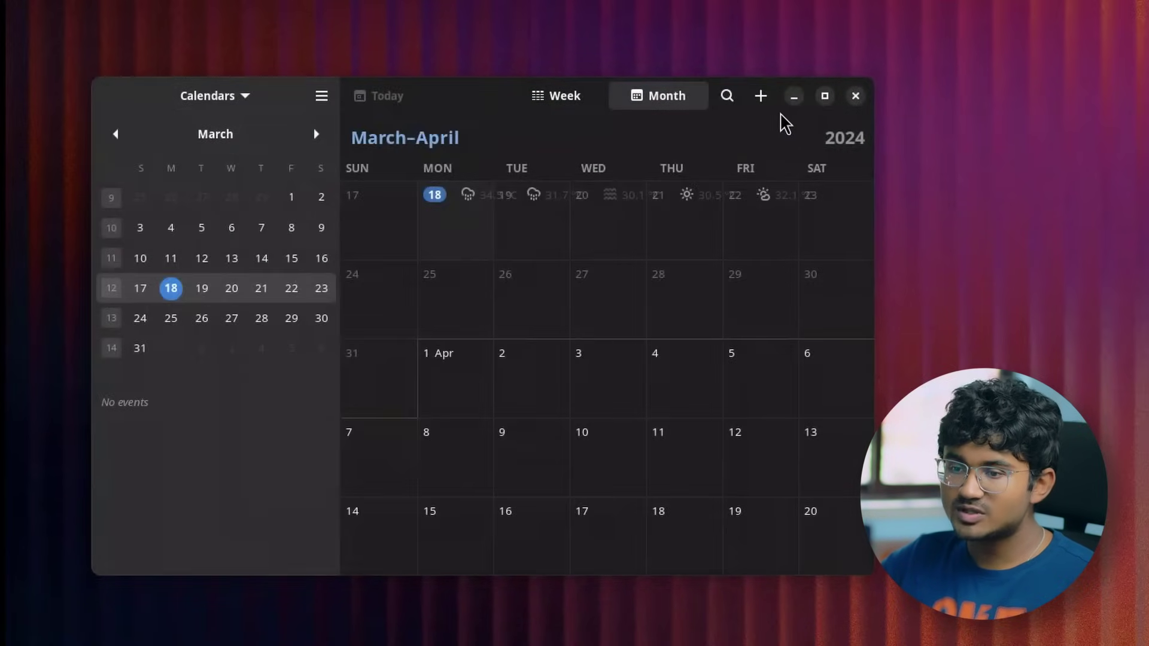
pyautogui.click(325, 97)
# - View About Calendar's 46.beta details, resizing and moving the window before closing it
pyautogui.click(313, 253)
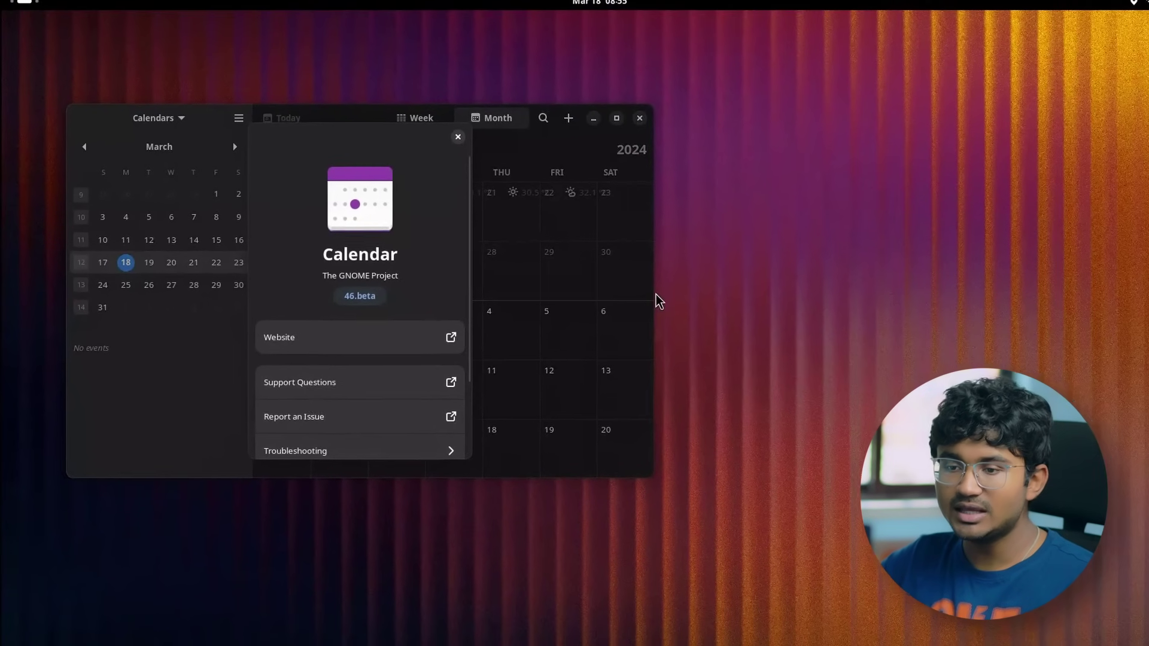
pyautogui.moveTo(658, 300); pyautogui.dragTo(284, 291)
pyautogui.moveTo(188, 141); pyautogui.dragTo(397, 213)
pyautogui.click(479, 212)
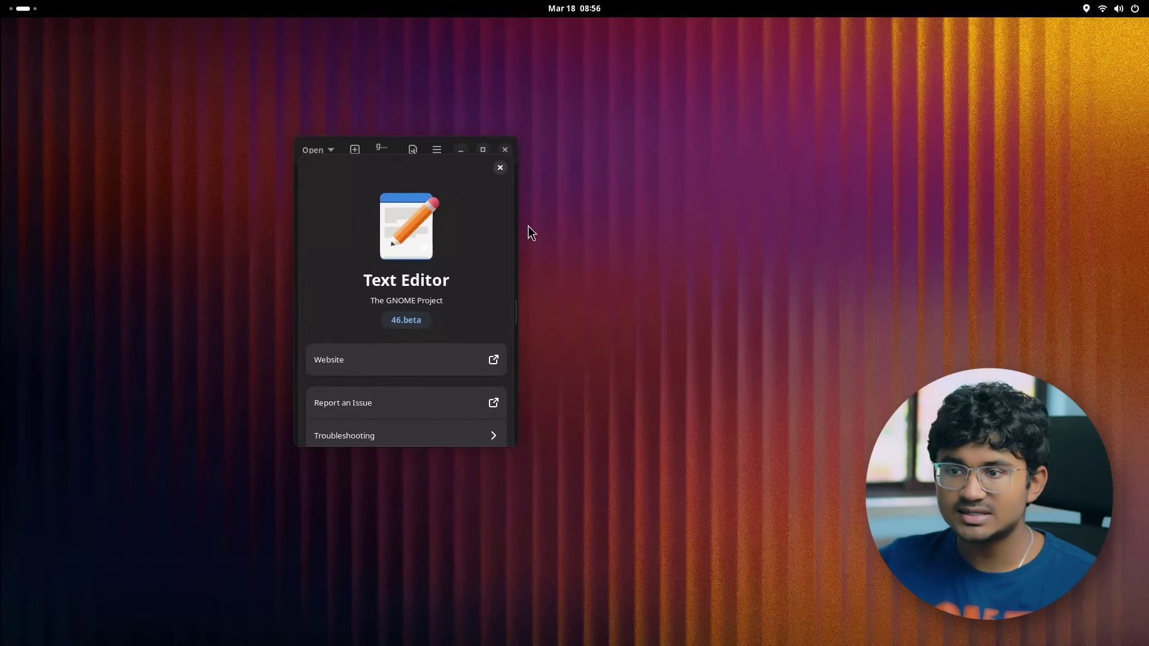
# - Close Text Editor's About window and check the About Settings information
pyautogui.click(500, 168)
pyautogui.click(437, 149)
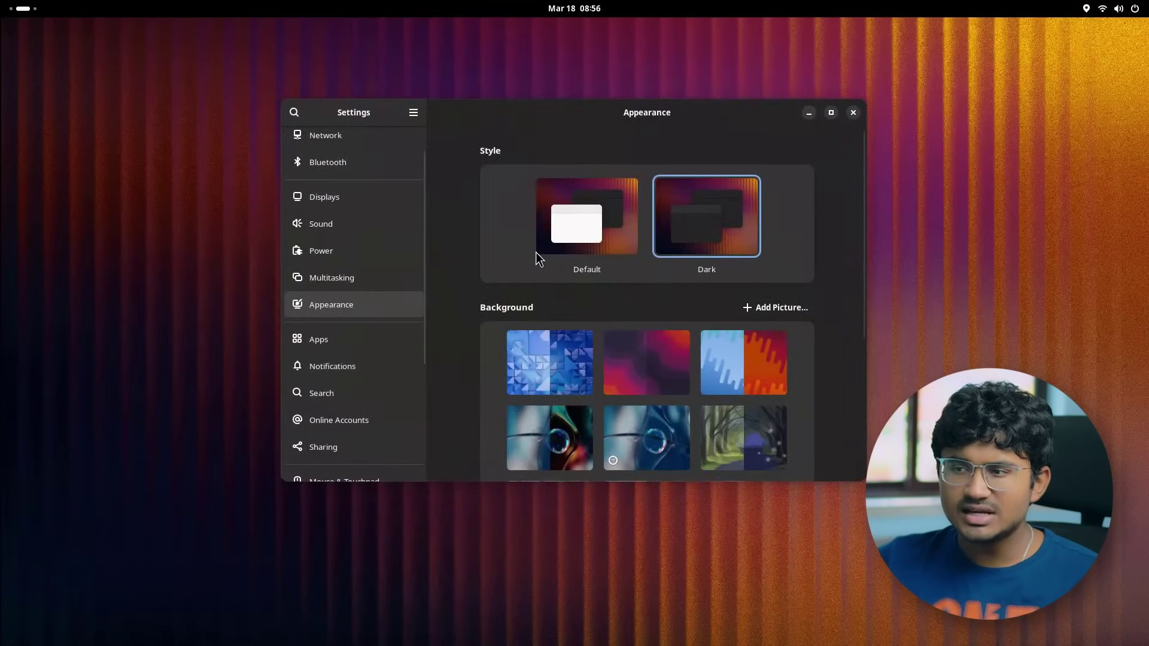
pyautogui.click(413, 113)
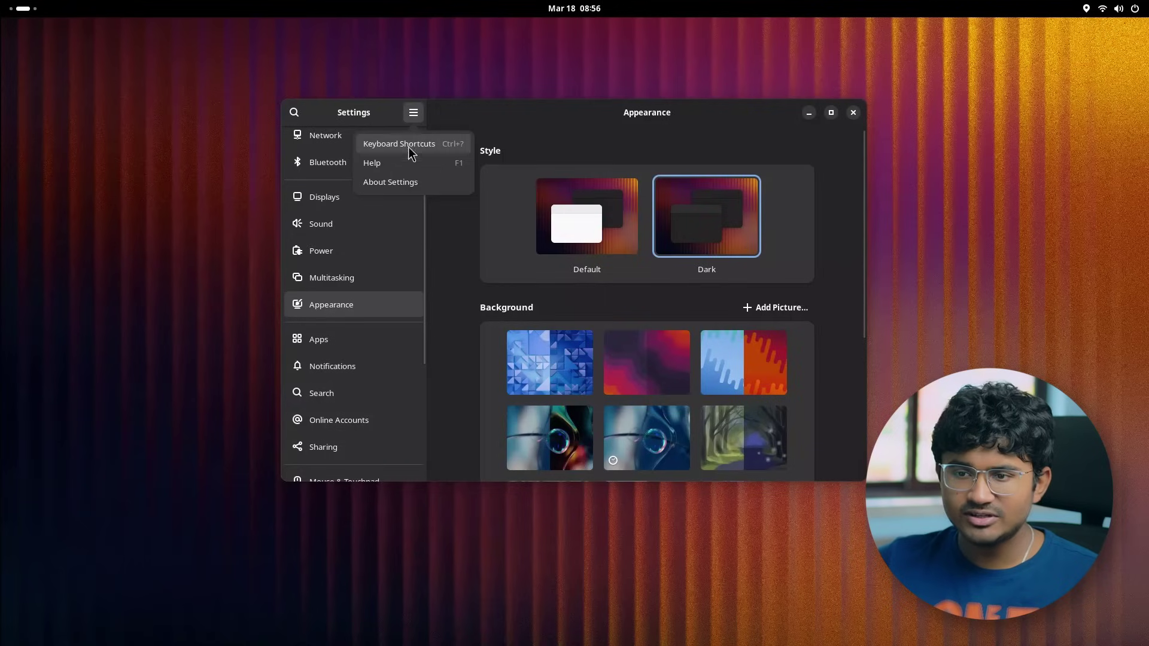
pyautogui.click(400, 189)
pyautogui.click(668, 128)
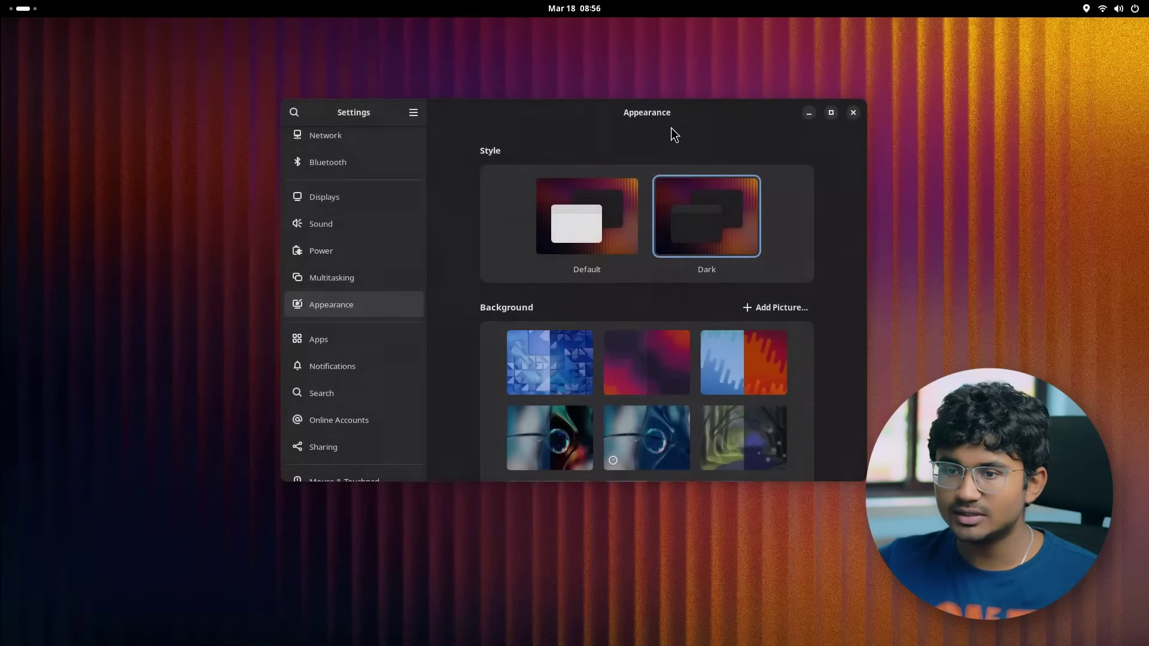
pyautogui.click(421, 112)
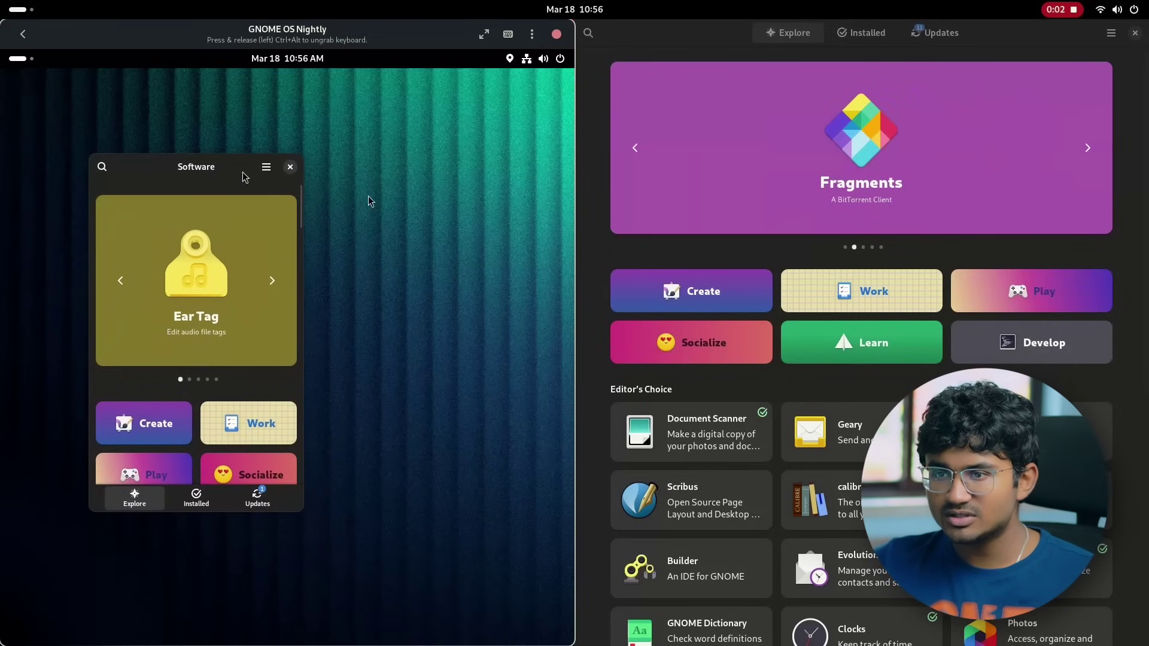
# - Unmaximize the GNOME 45 Software window and narrow it to a single-column layout
pyautogui.scroll(-5, 862, 359)
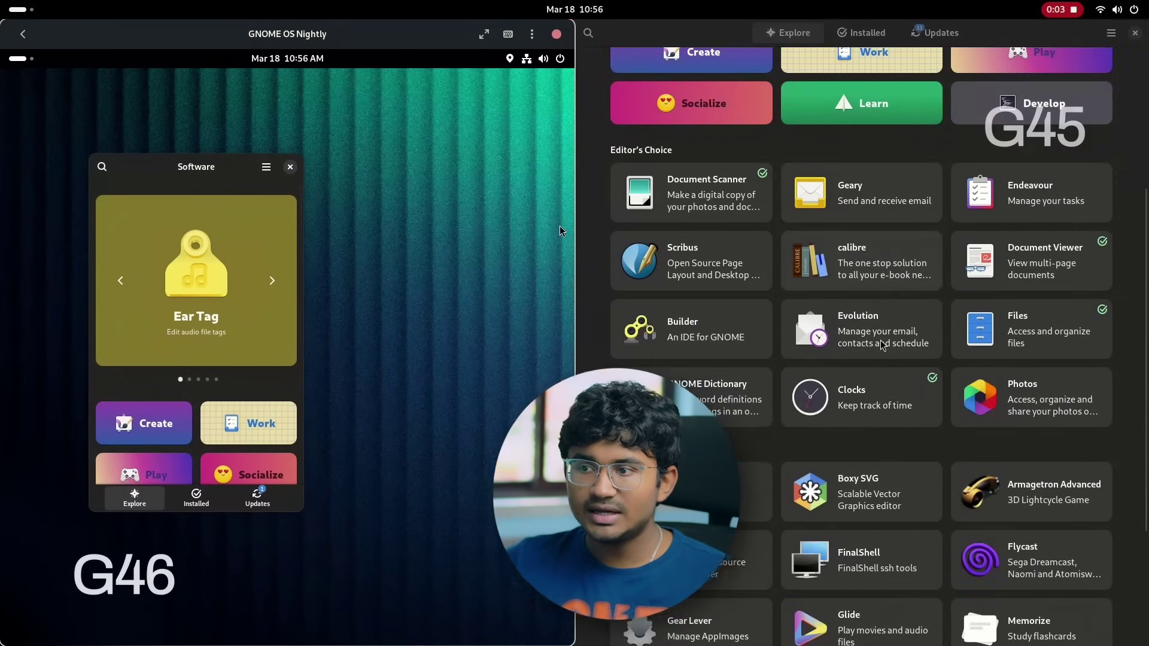
pyautogui.doubleClick(970, 27)
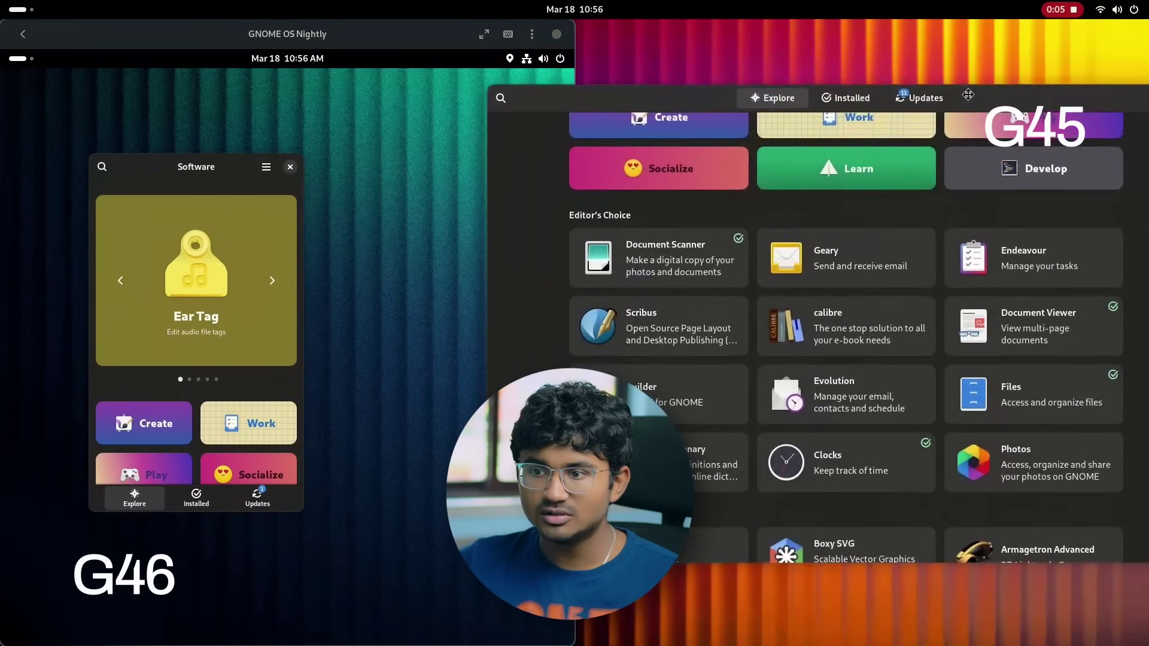
pyautogui.moveTo(488, 286); pyautogui.dragTo(990, 314)
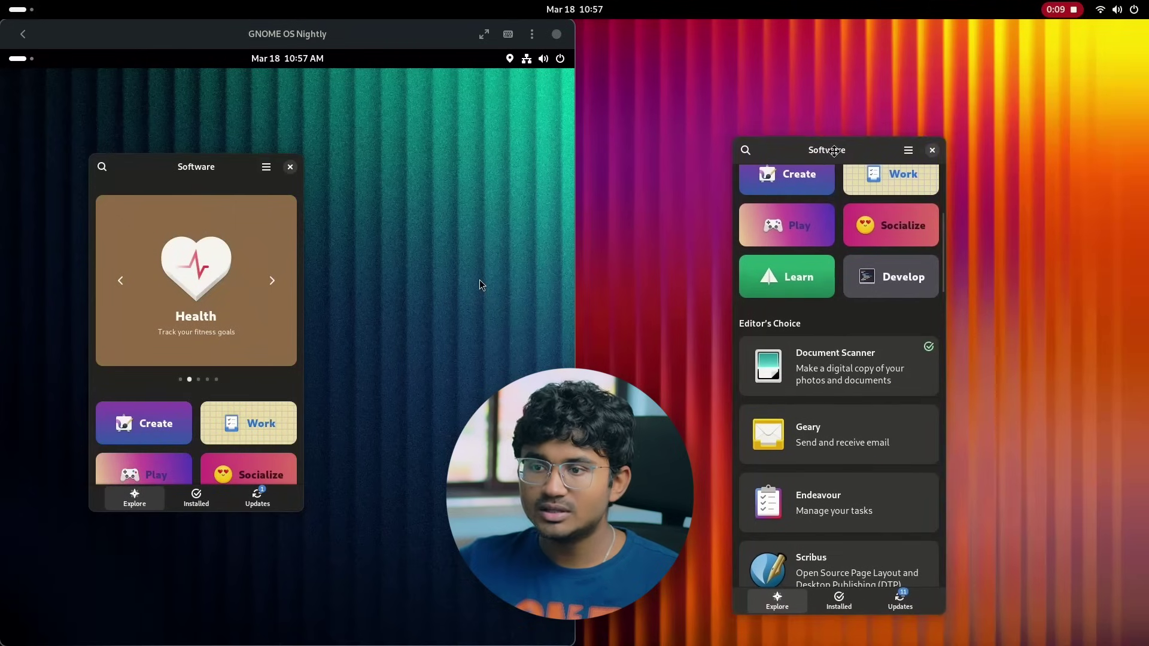
pyautogui.moveTo(929, 217); pyautogui.dragTo(906, 220)
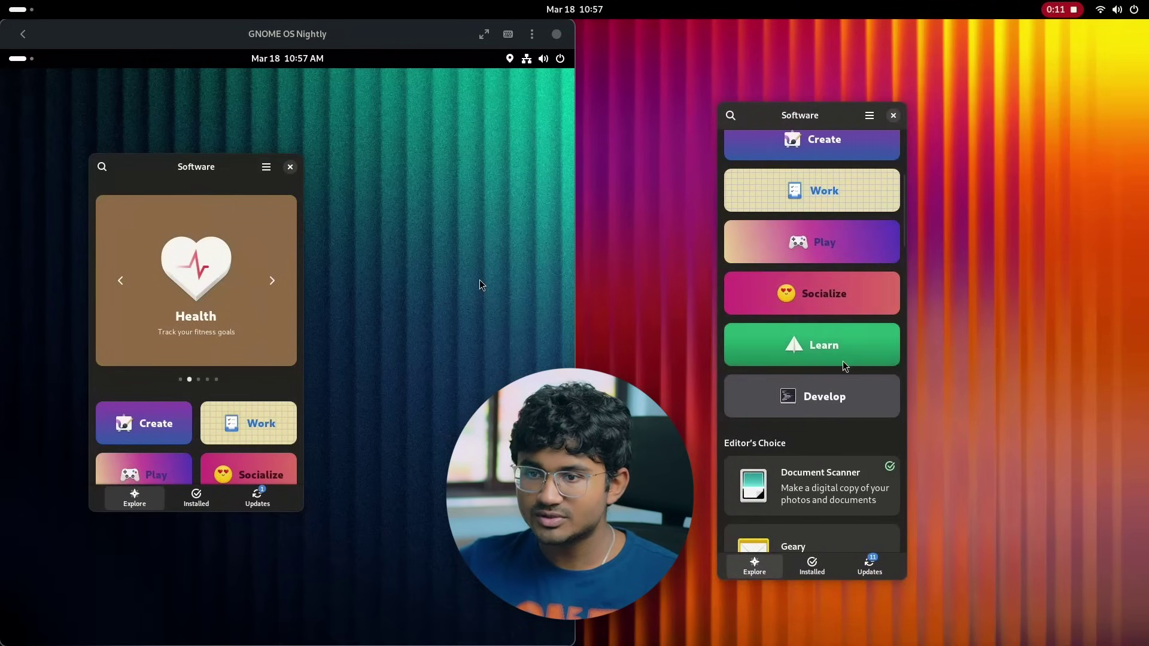
pyautogui.scroll(-3, 836, 415)
pyautogui.scroll(3, 836, 416)
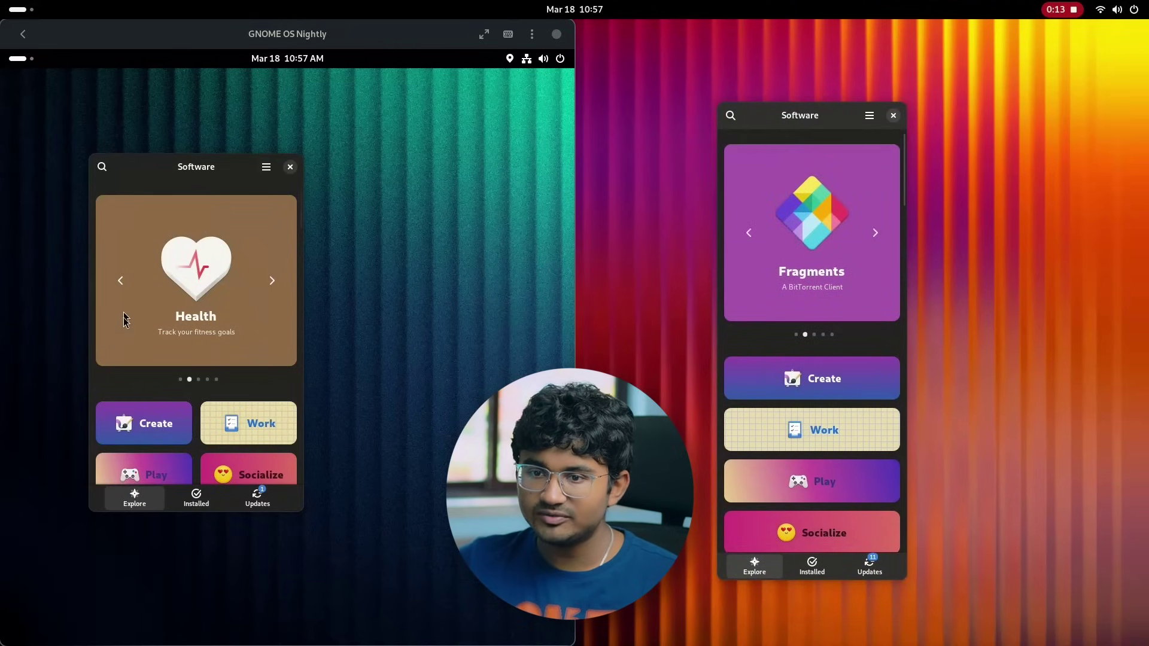
# - Open the Health banner's app details, return to Explore, and adjust the window
pyautogui.click(240, 361)
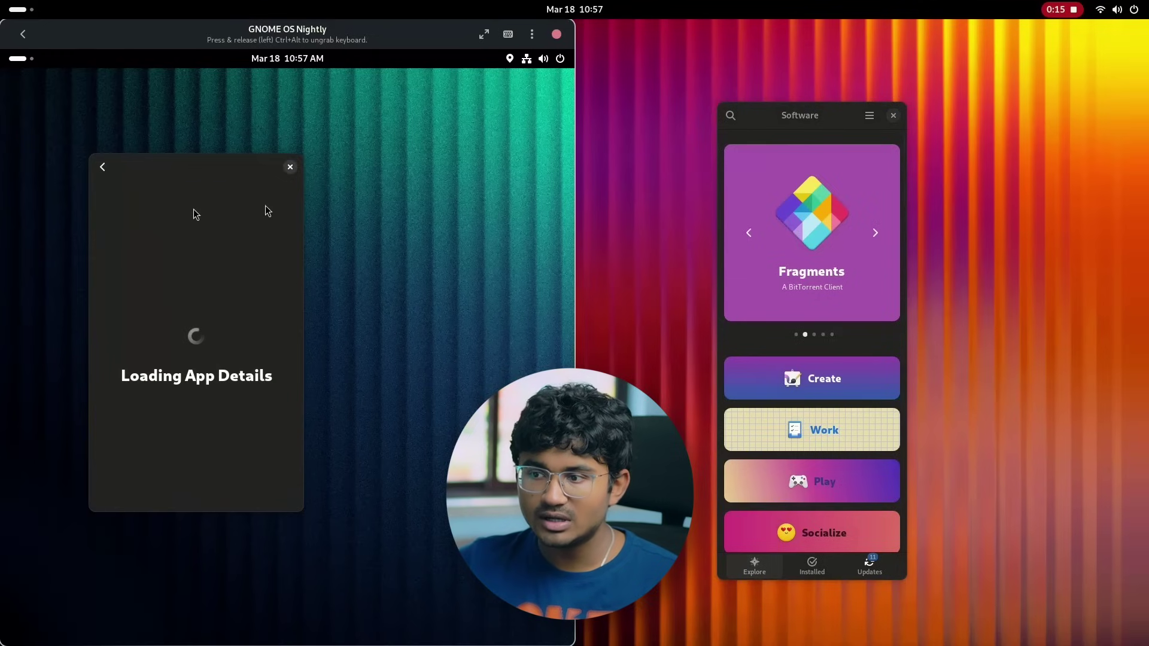
pyautogui.click(103, 175)
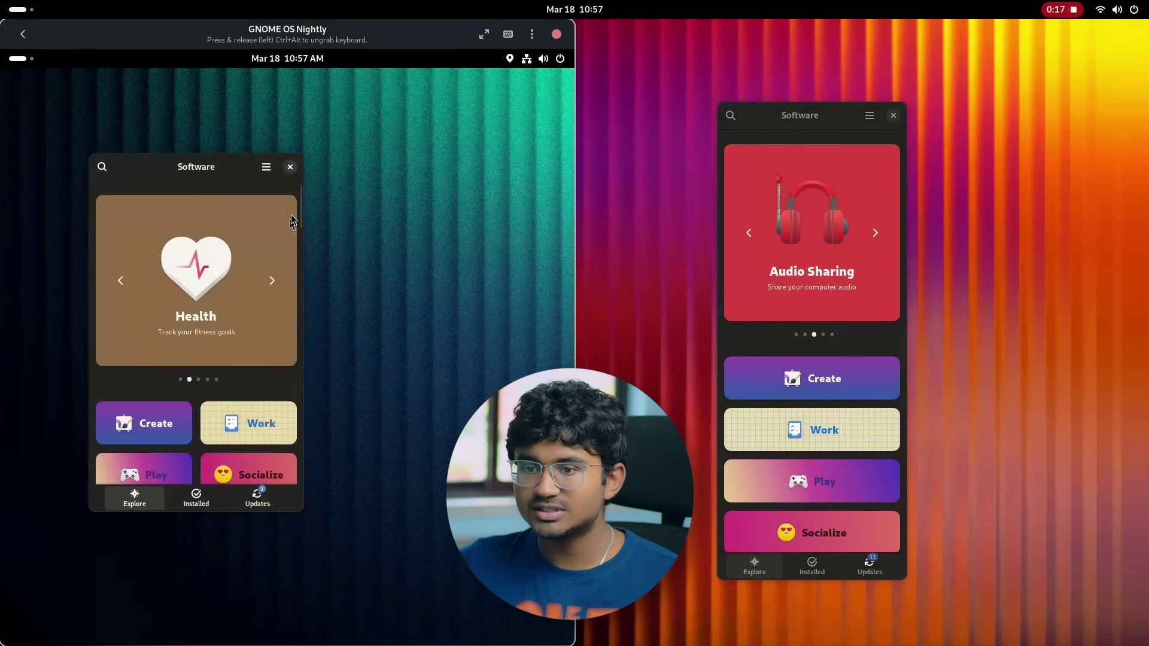
pyautogui.moveTo(303, 210)
pyautogui.mouseDown()
pyautogui.moveTo(292, 299)
pyautogui.moveTo(306, 211)
pyautogui.moveTo(560, 204)
pyautogui.mouseUp()
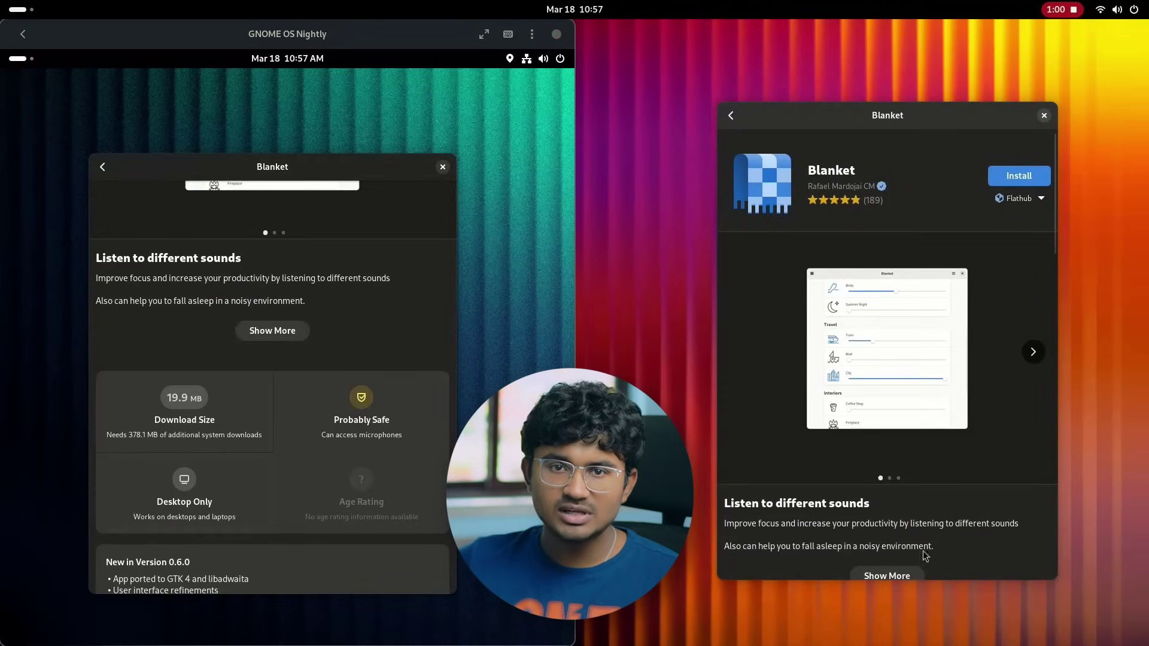
# - Compare Blanket's Probably Safe and Safe ratings across versions, then go to Dolphin's page
pyautogui.scroll(-6, 925, 556)
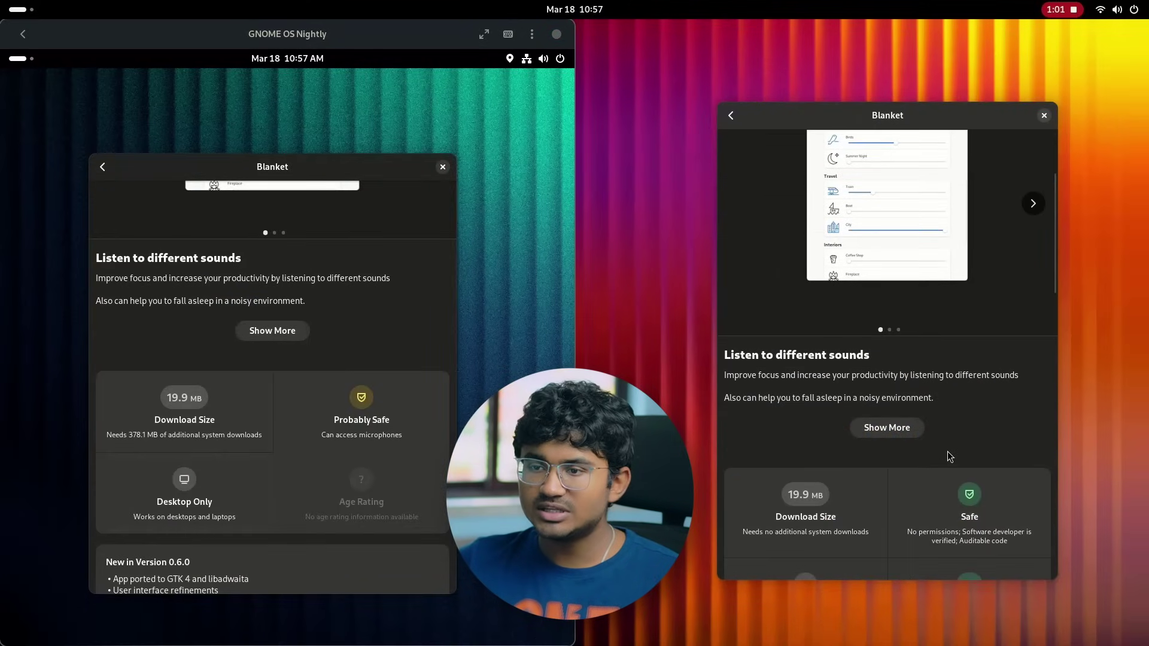
pyautogui.scroll(1, 946, 451)
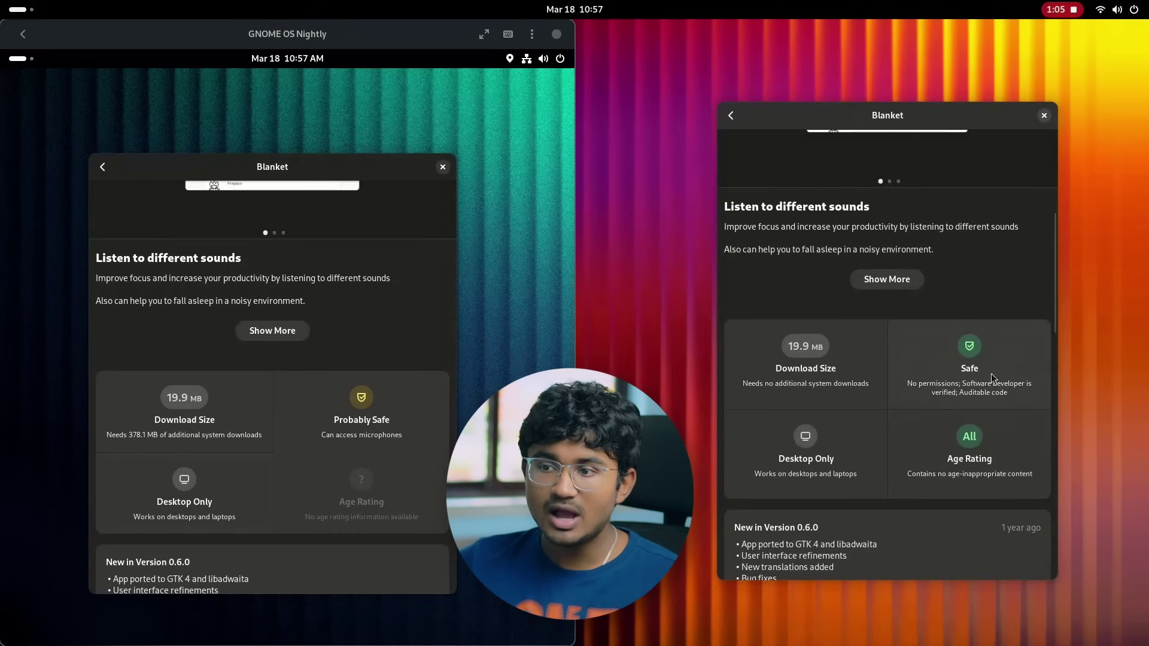
pyautogui.scroll(-3, 891, 392)
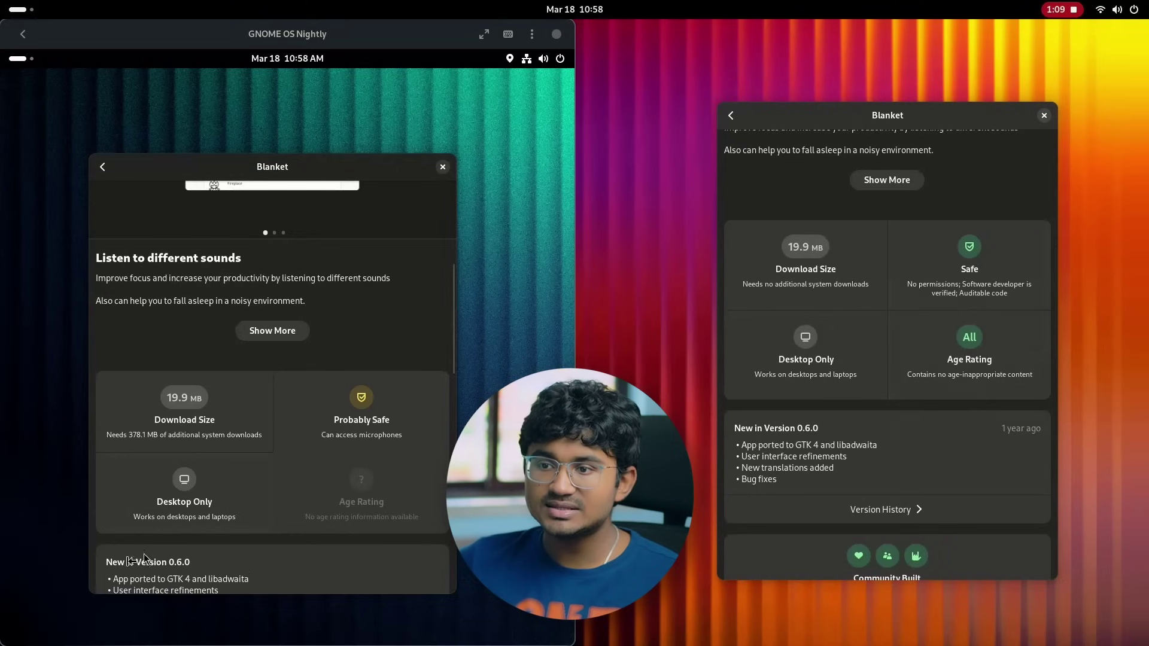
pyautogui.click(383, 450)
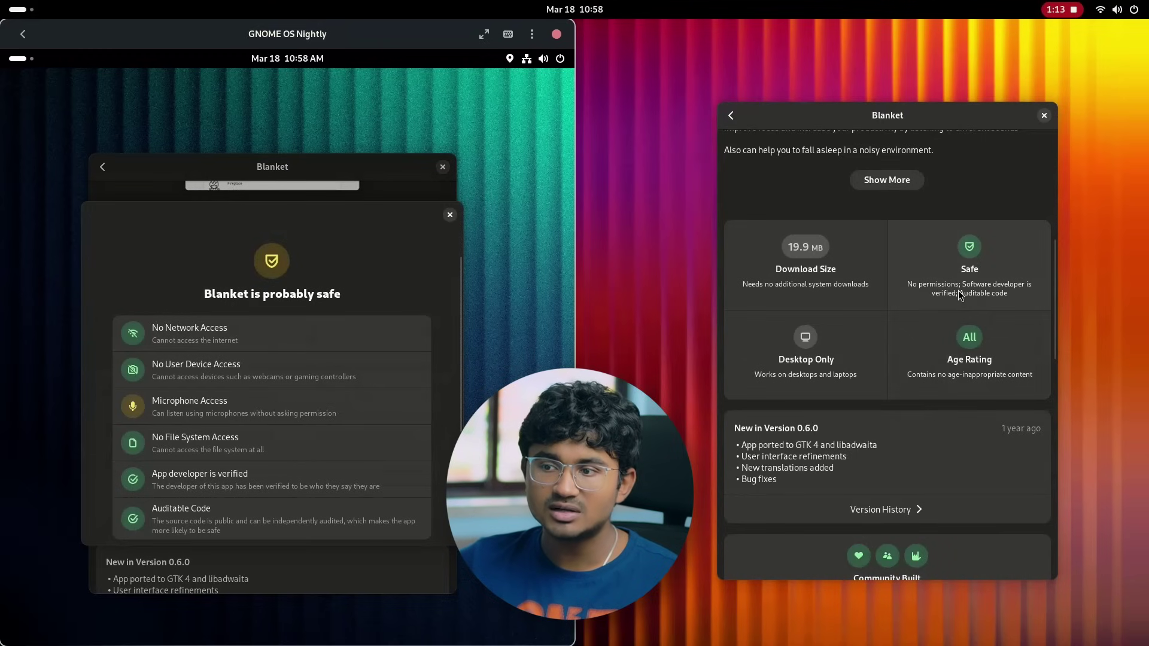
pyautogui.click(959, 294)
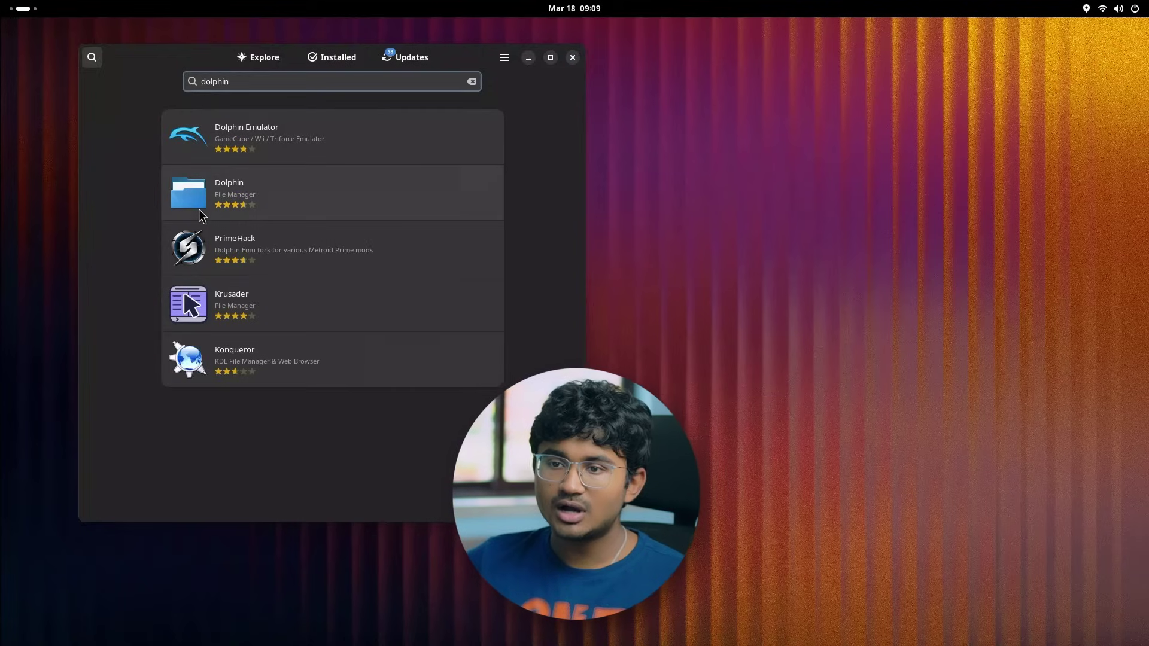
pyautogui.click(199, 206)
# - Search for 'nauti' and go to the Files app's details page
pyautogui.scroll(-5, 217, 291)
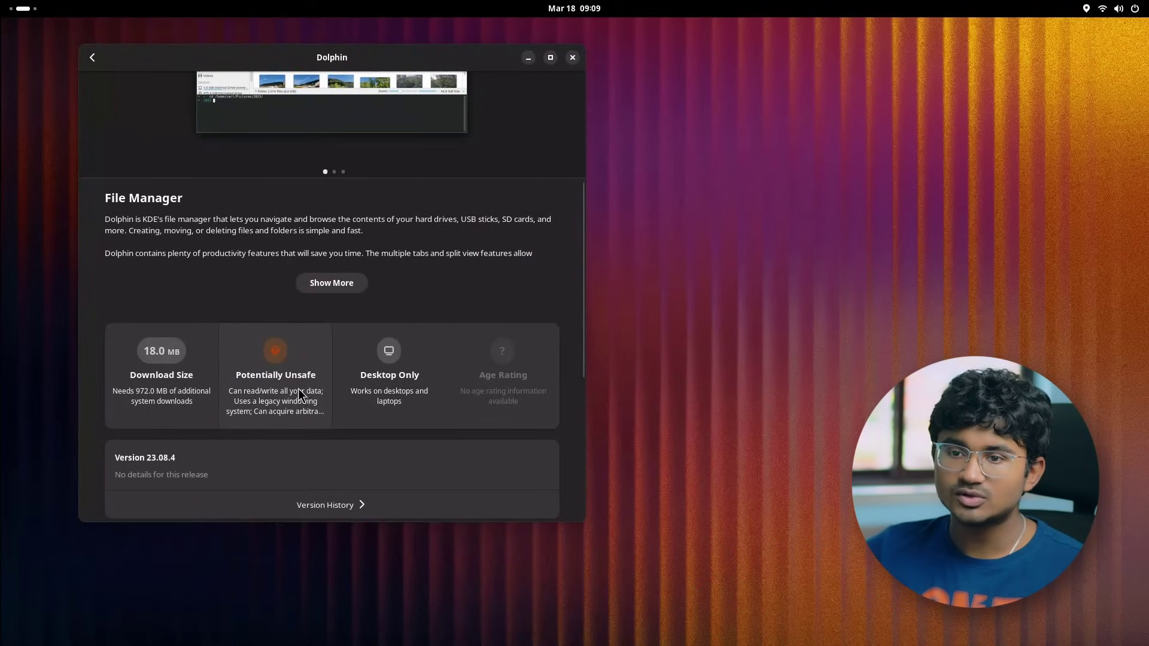
pyautogui.scroll(5, 278, 395)
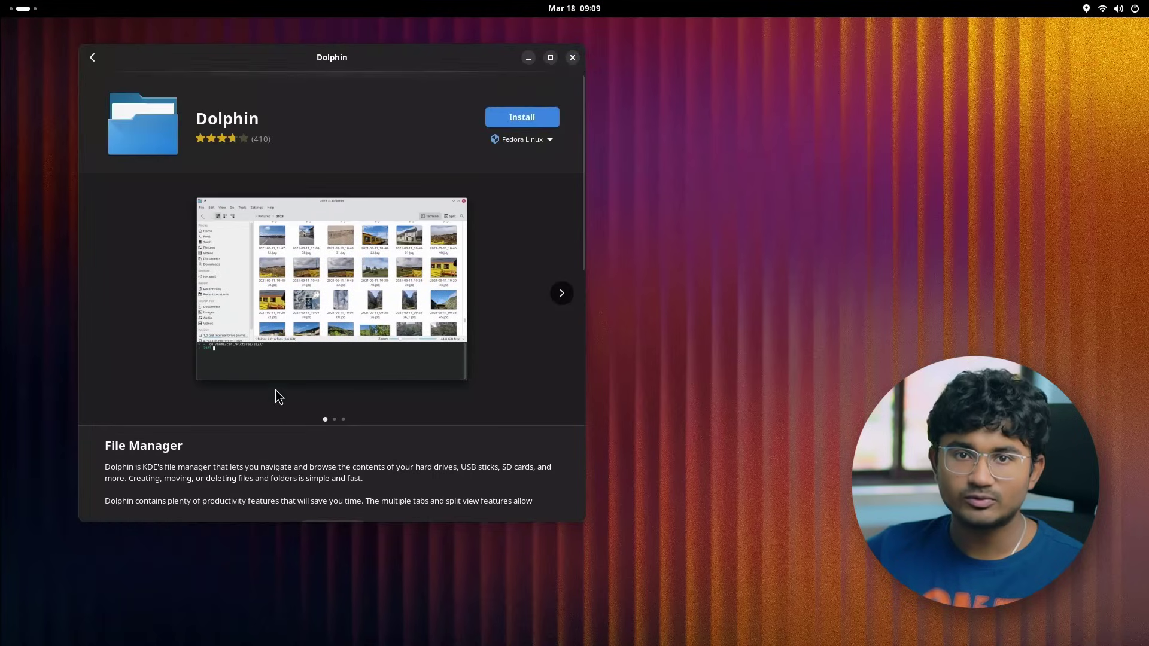
pyautogui.click(92, 58)
pyautogui.click(241, 88)
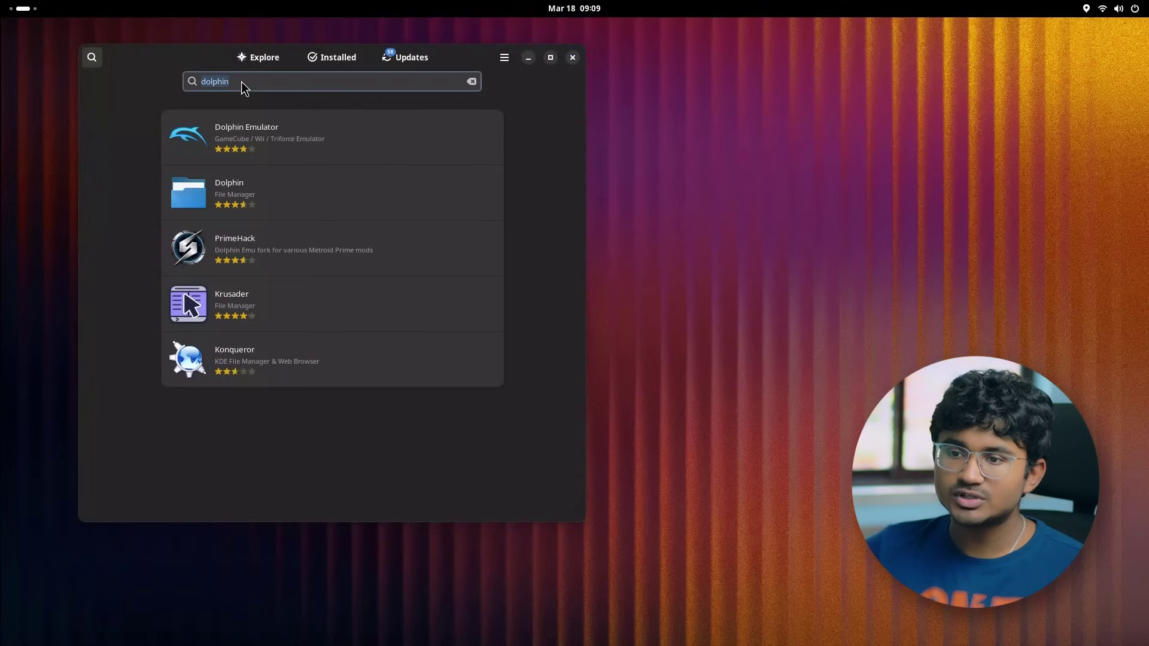
pyautogui.write('nauti')
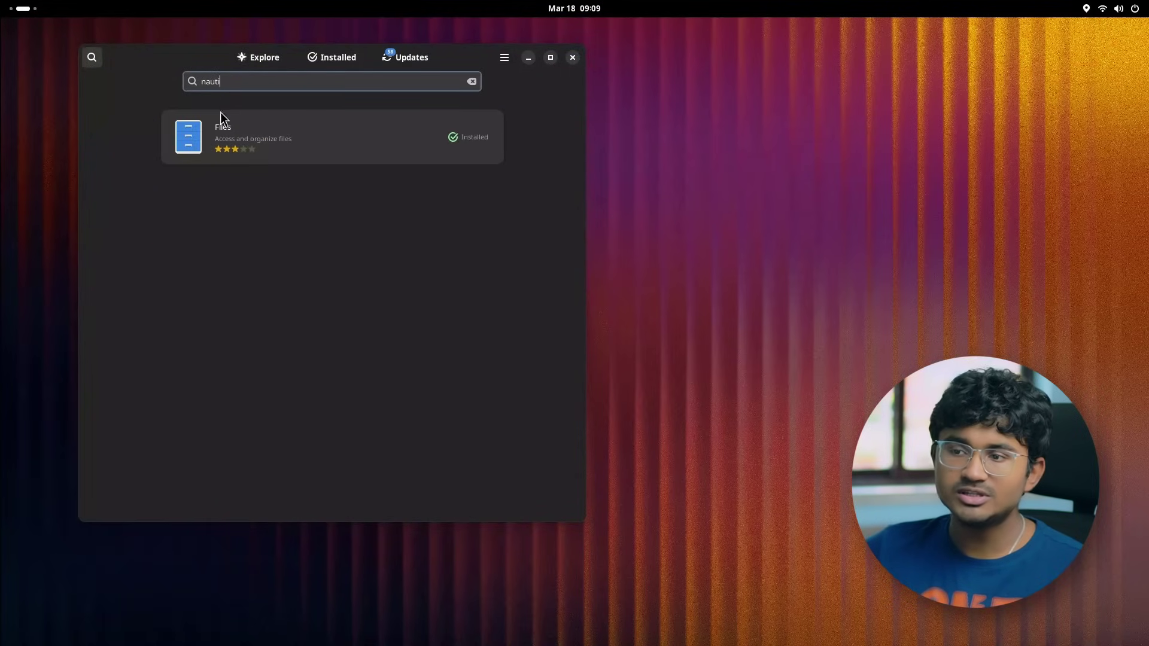
pyautogui.click(220, 116)
# - Review why Files is rated Safe and privileged, then close the dialog
pyautogui.scroll(-10, 237, 322)
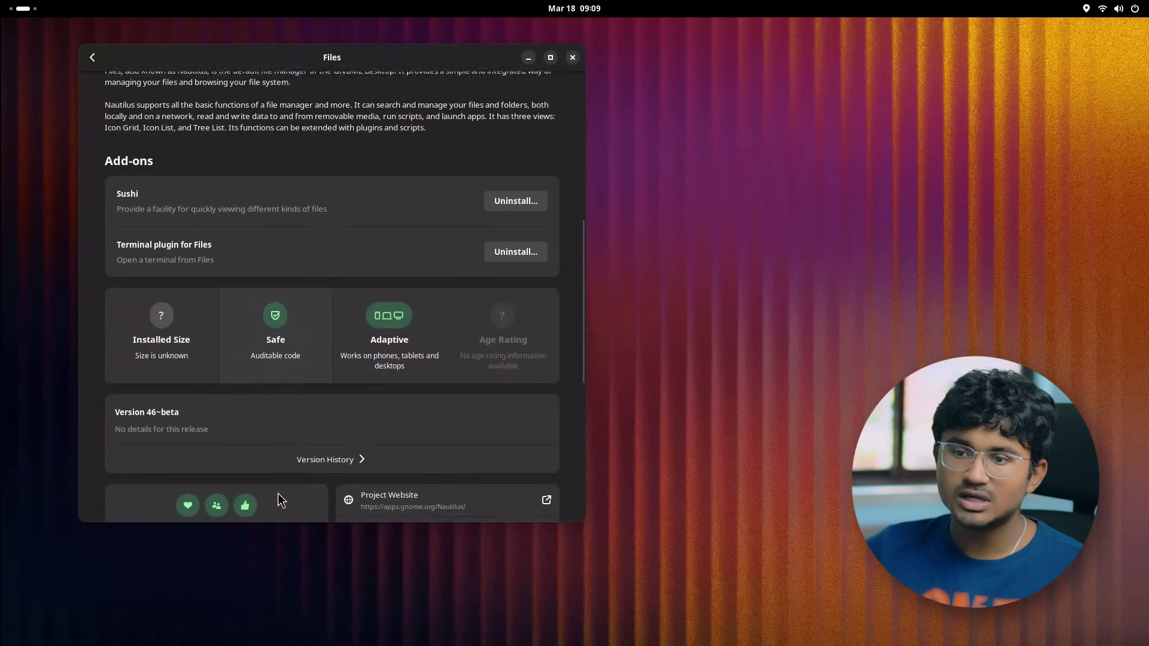
pyautogui.scroll(-1, 278, 493)
pyautogui.click(289, 268)
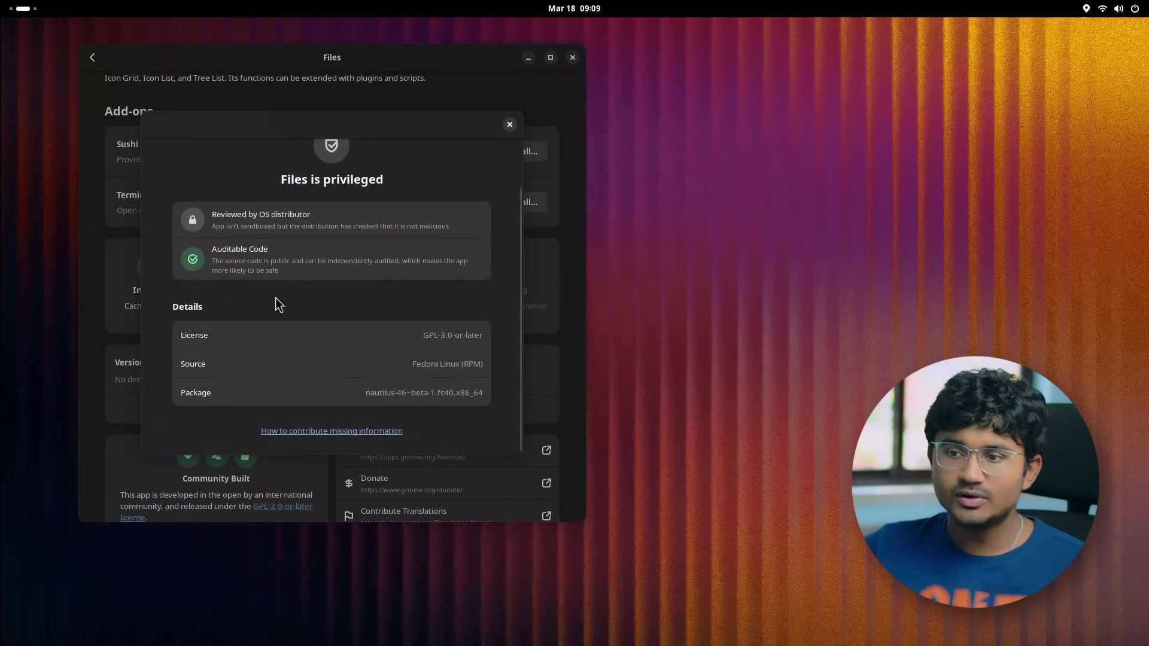
pyautogui.scroll(1, 276, 299)
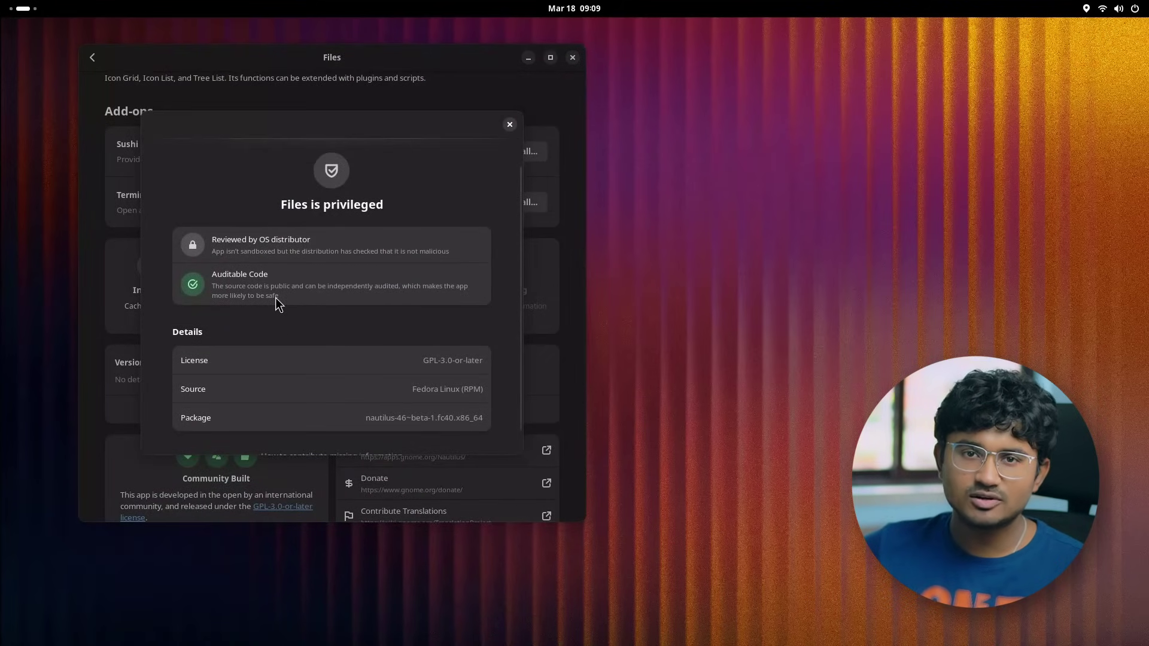
pyautogui.click(508, 127)
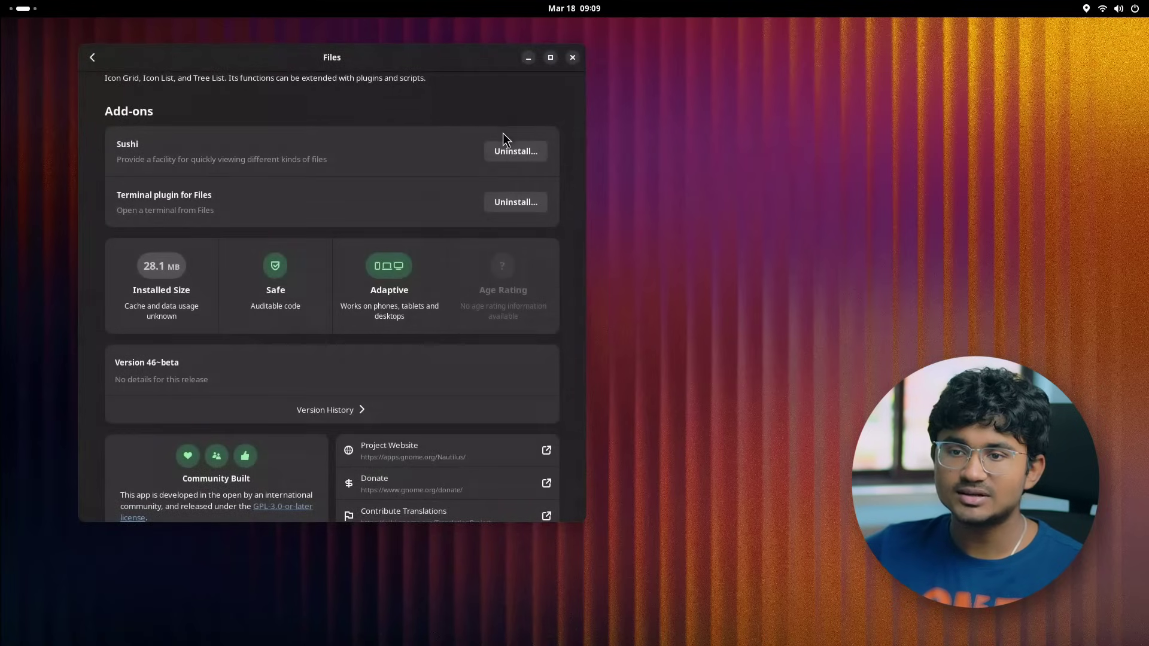
# - Return to the 'nauti' search results and view then close the Software keyboard shortcuts list
pyautogui.scroll(3, 360, 369)
pyautogui.hotkey('alt', 'Left')
pyautogui.hotkey('ctrl', '?')
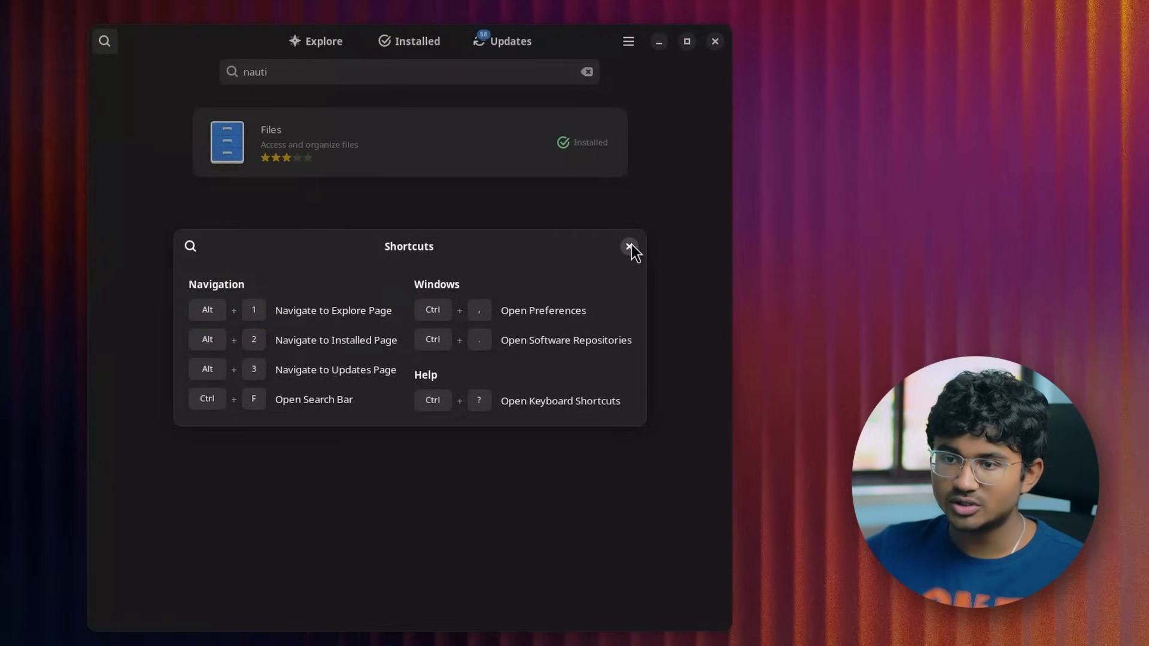
pyautogui.click(628, 246)
# - Cycle through the Installed, Explore and Updates pages with Alt+1/2/3, ending on Explore
pyautogui.hotkey('alt', '2')
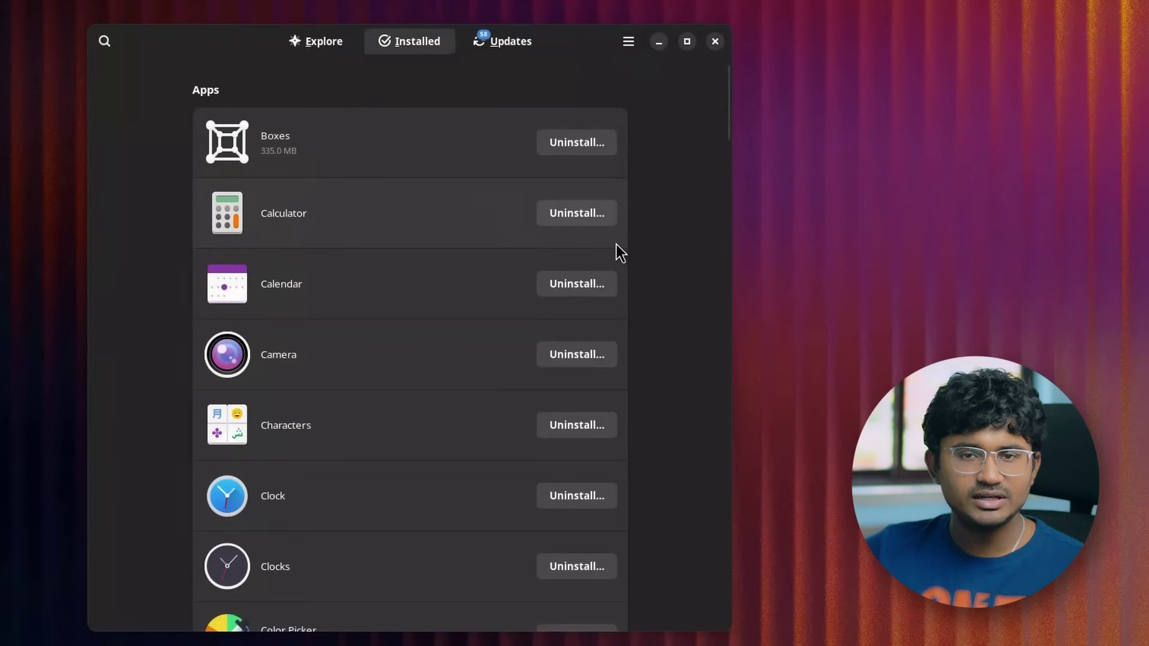
pyautogui.hotkey('alt', '1')
pyautogui.hotkey('alt', '3')
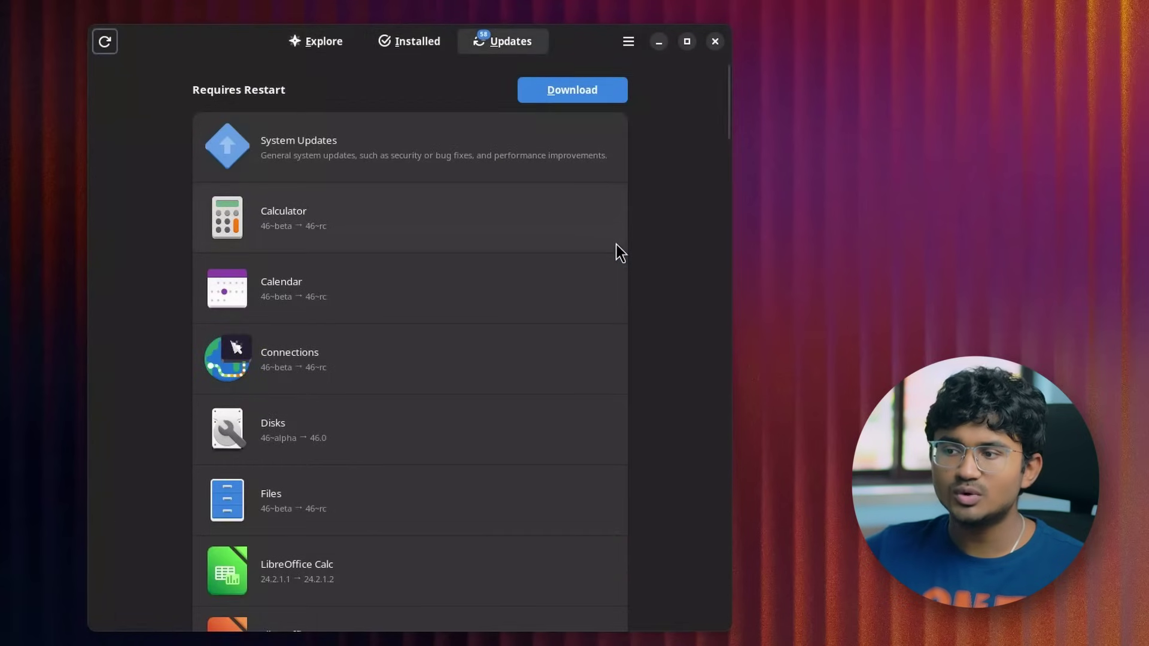
pyautogui.hotkey('alt', '2')
pyautogui.hotkey('alt', '1')
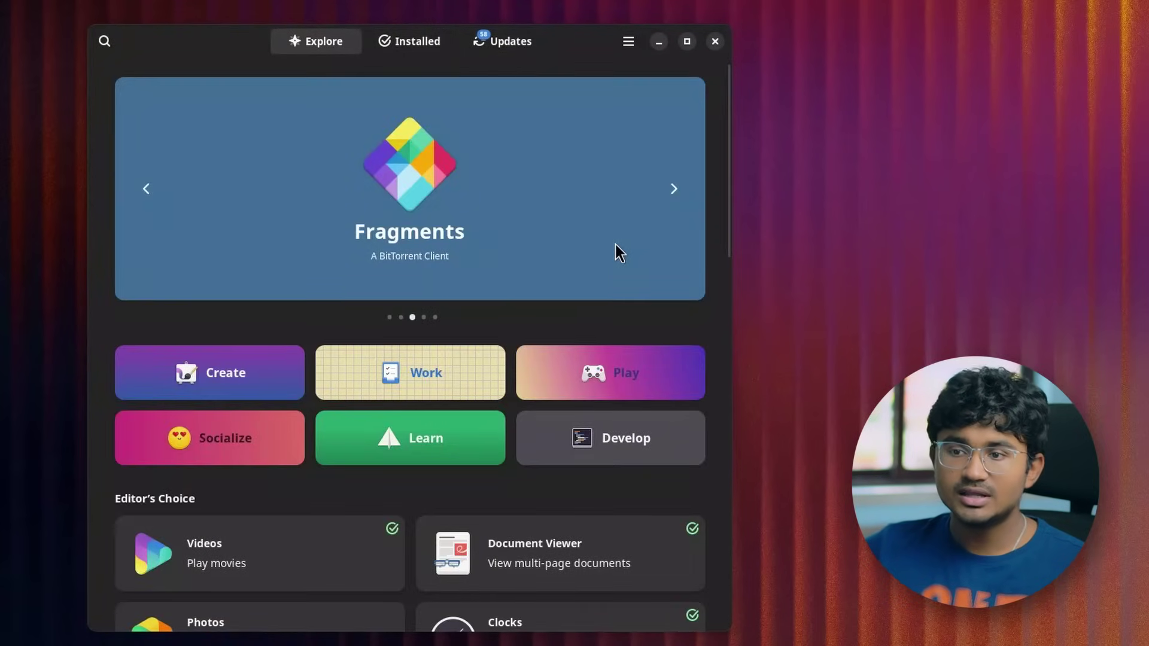
# - Show Software Preferences and view then dismiss the note on why automatic updates may pause
pyautogui.hotkey('ctrl', ',')
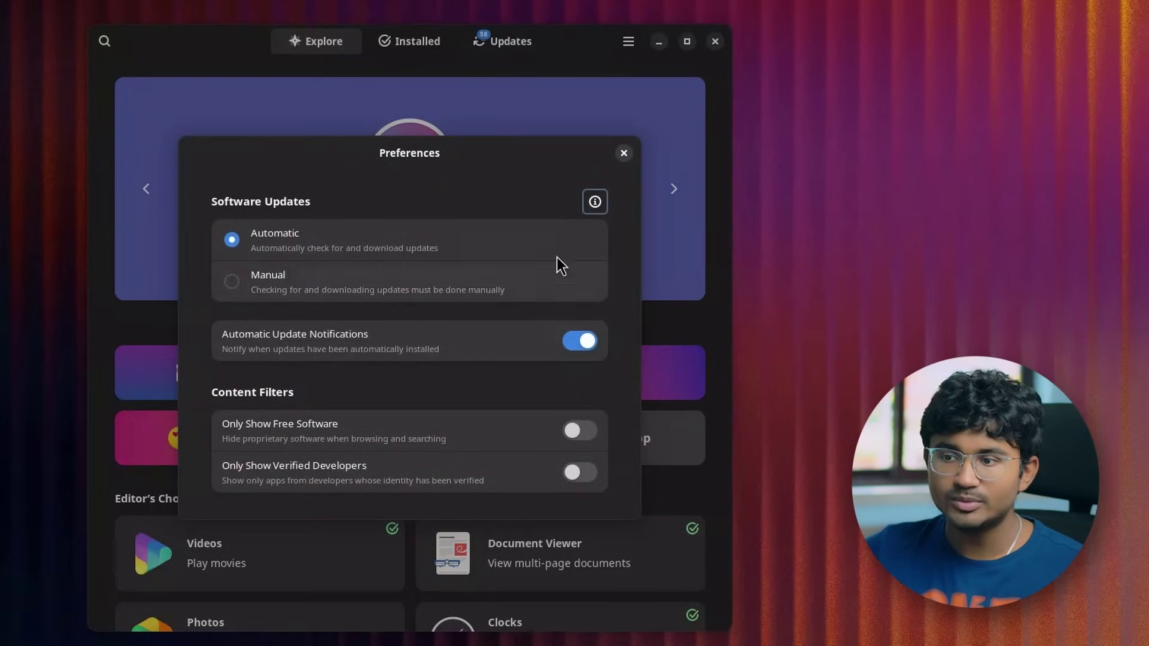
pyautogui.click(594, 208)
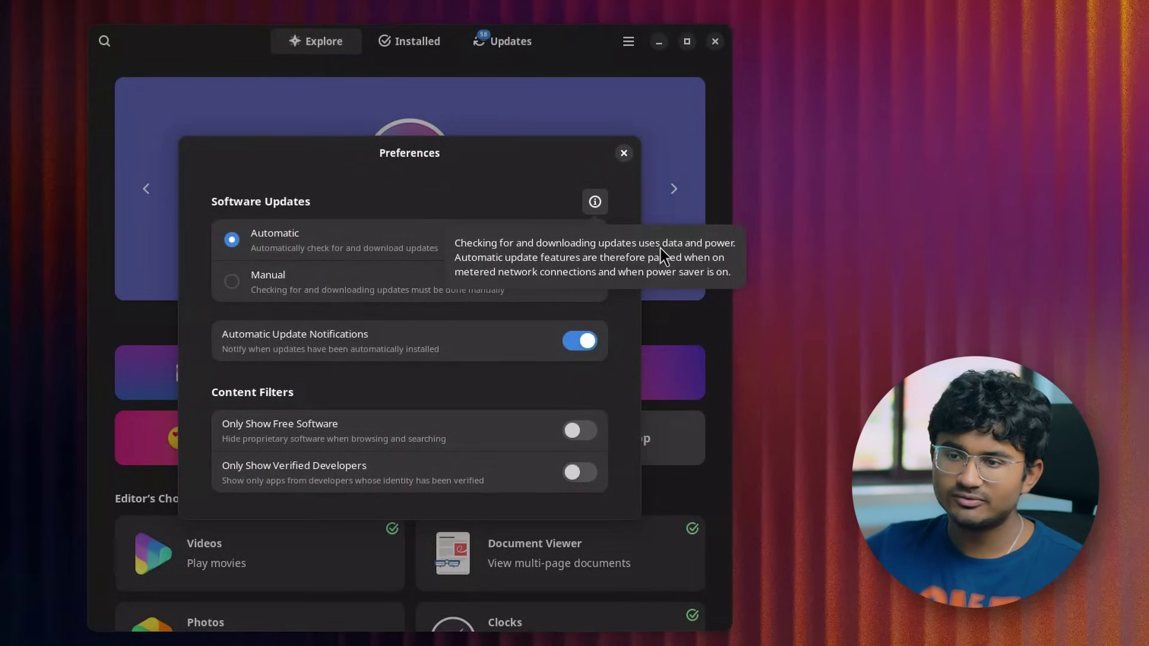
pyautogui.click(524, 191)
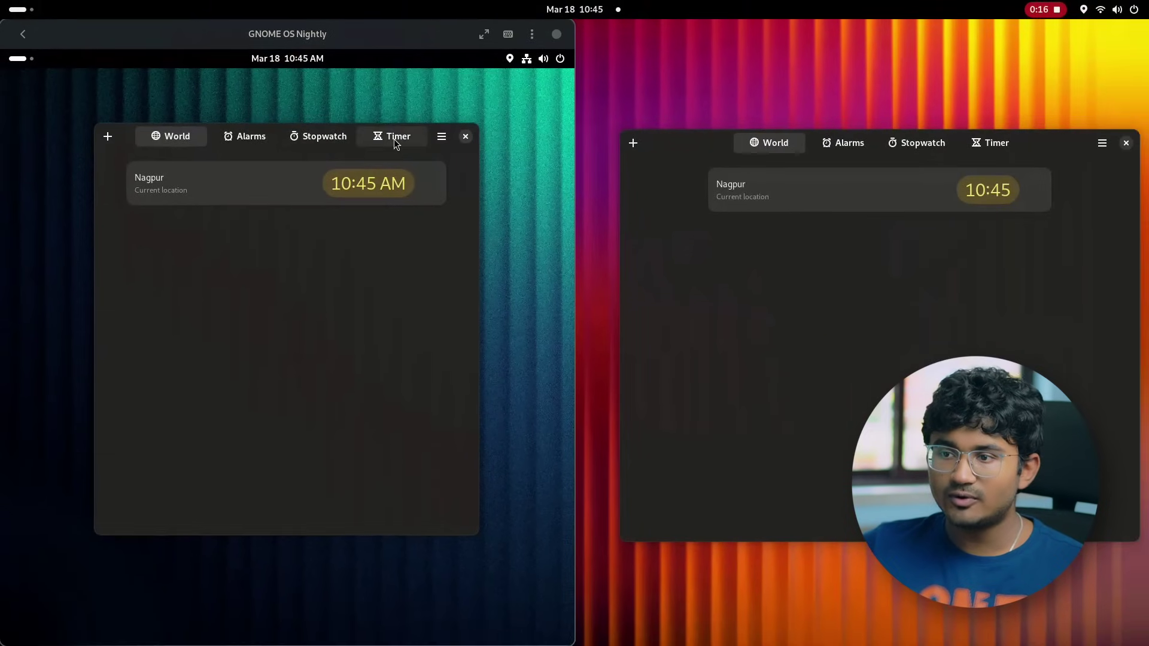
# - Switch both Clocks windows to Timer, start a 1-minute timer, and show About Clocks (46.rc)
pyautogui.click(394, 139)
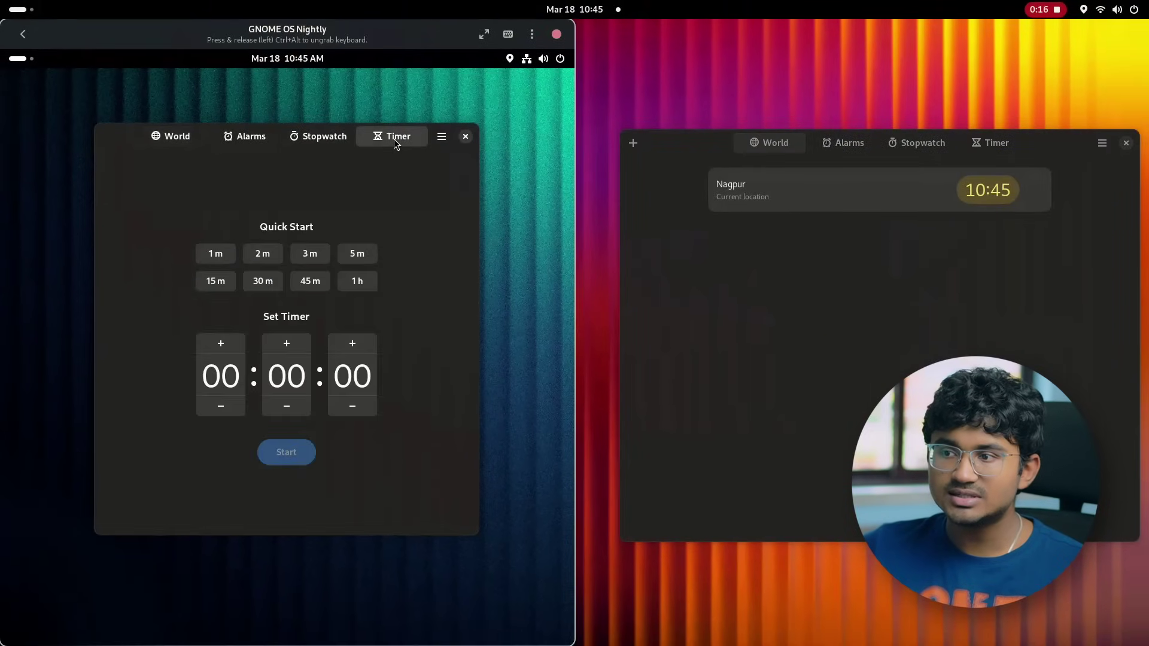
pyautogui.click(984, 152)
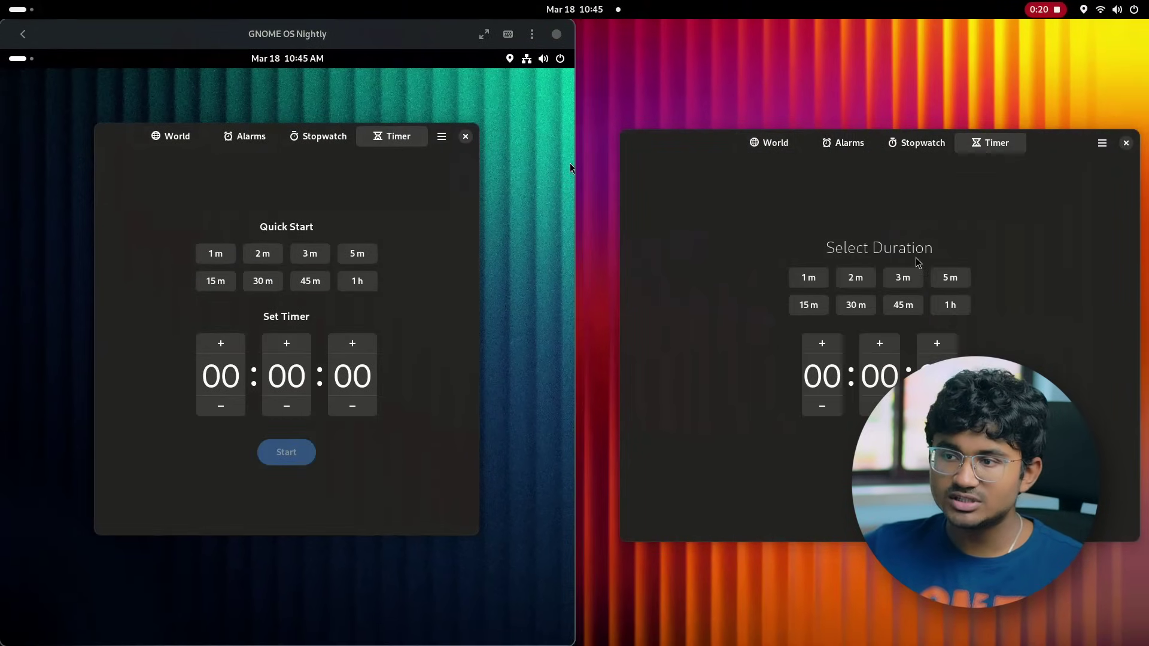
pyautogui.click(204, 259)
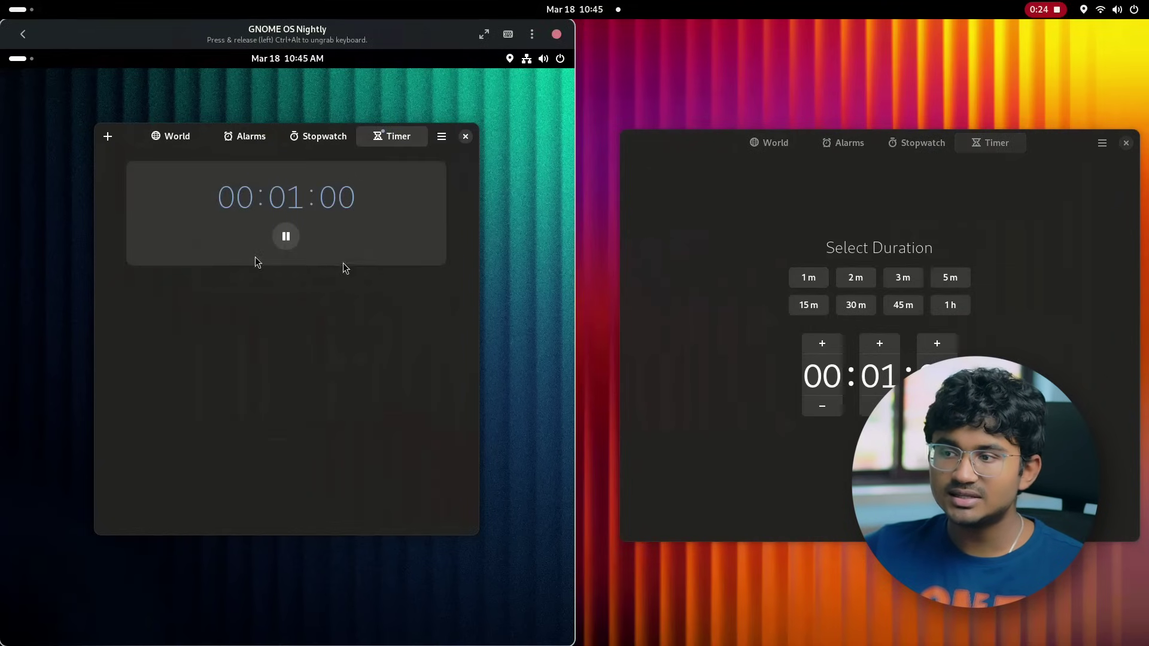
pyautogui.click(442, 137)
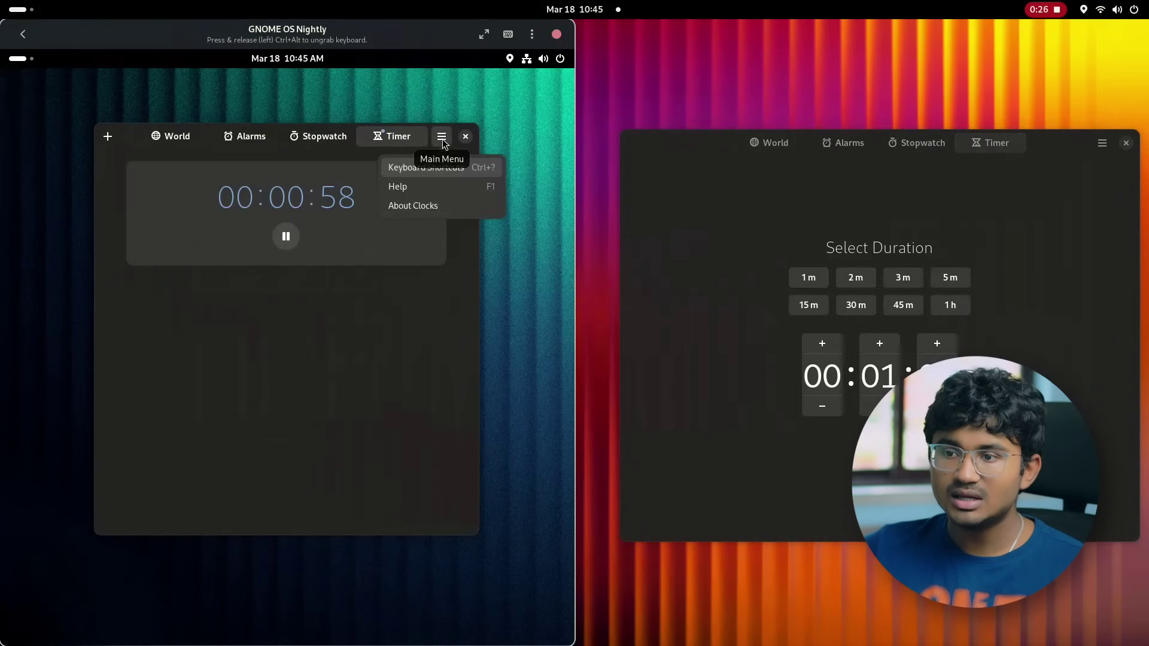
pyautogui.click(437, 206)
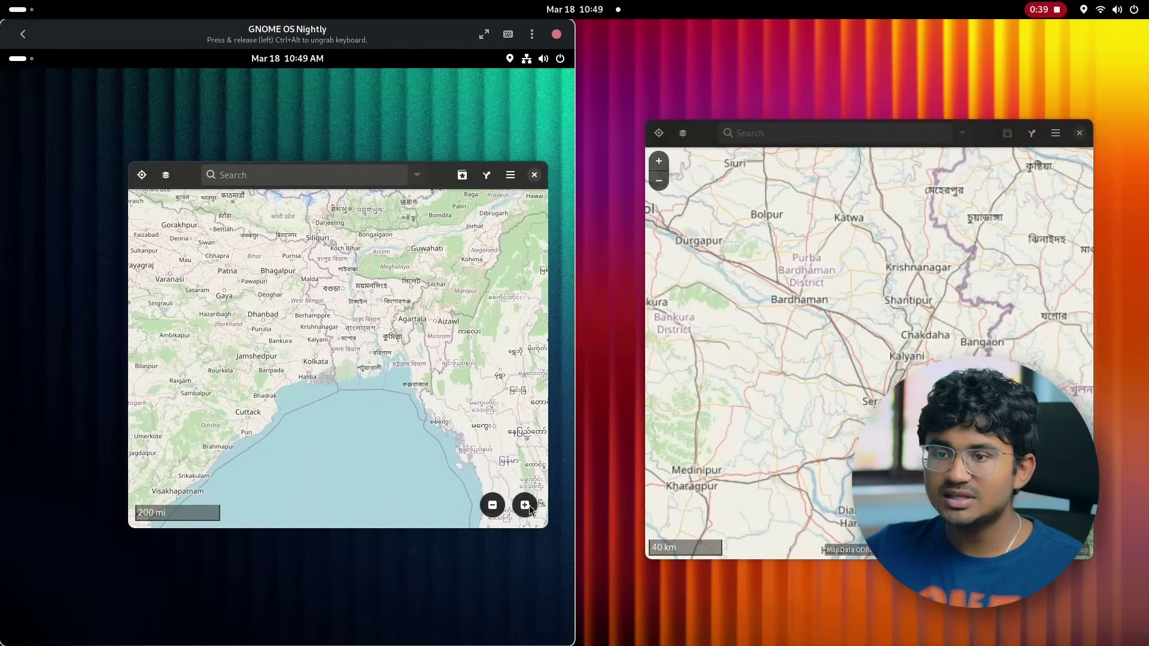
# - Zoom the map in to a 3 mi scale centred over central Kolkata
pyautogui.click(524, 505)
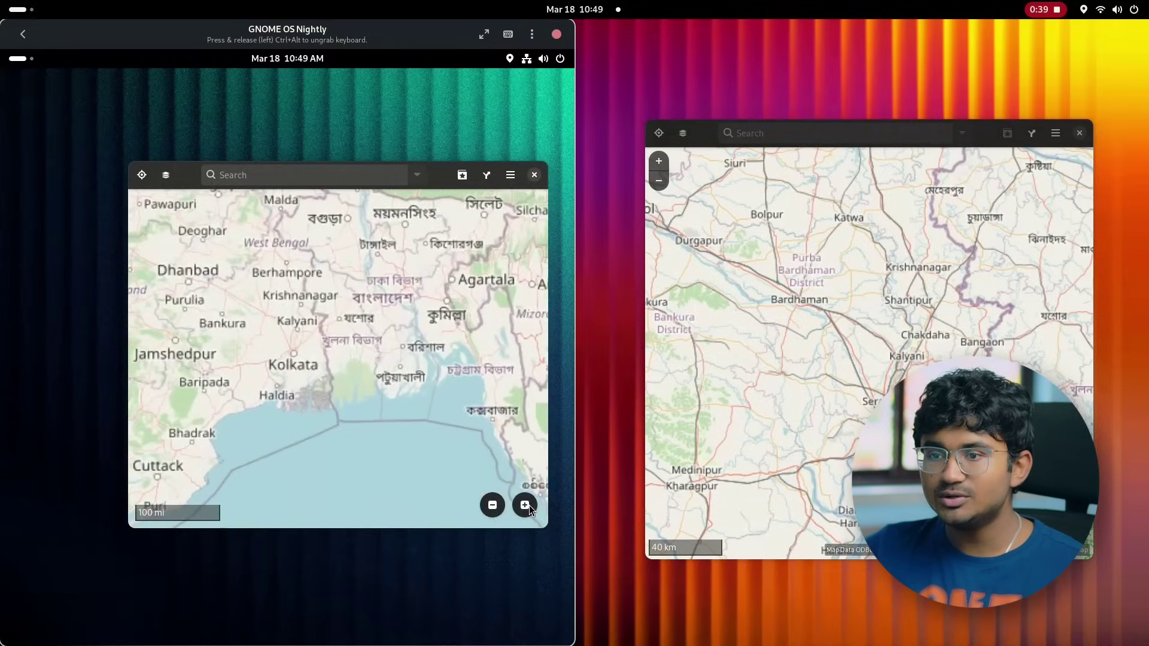
pyautogui.click(524, 504)
pyautogui.moveTo(334, 382); pyautogui.dragTo(407, 384)
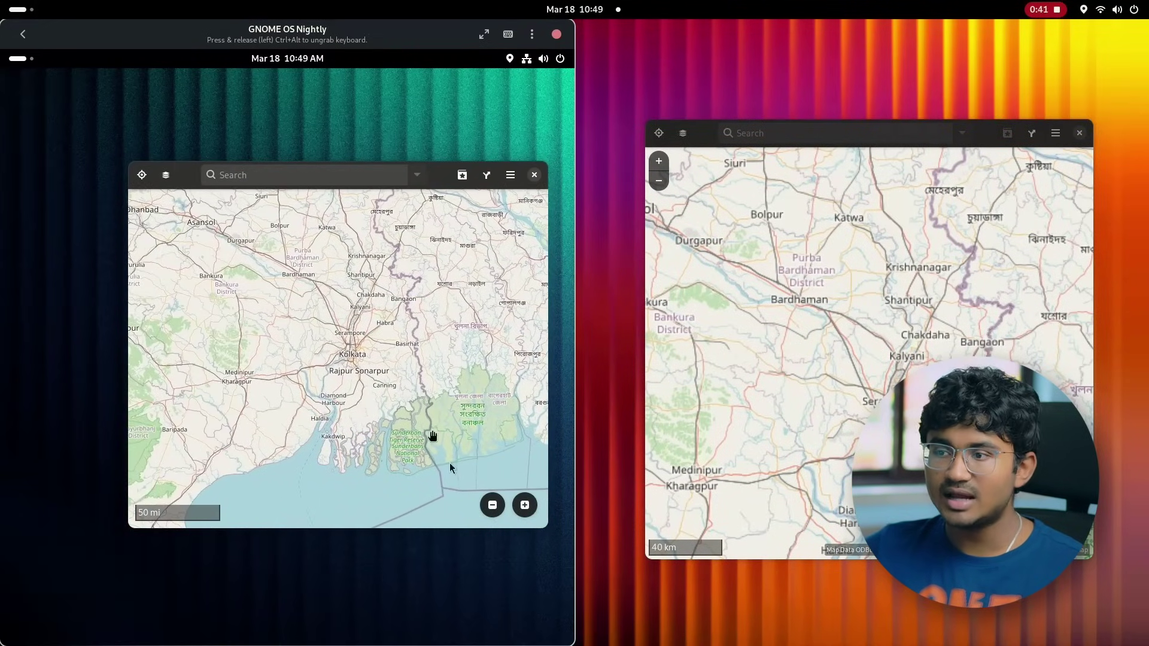
pyautogui.click(524, 505)
pyautogui.click(525, 505)
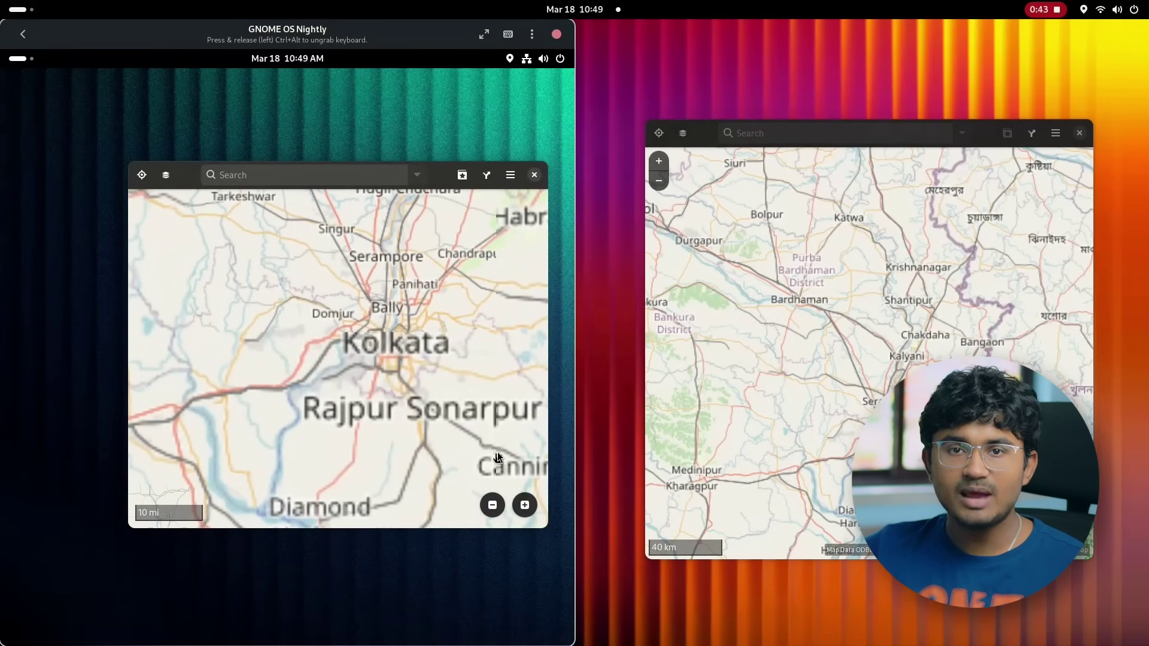
pyautogui.moveTo(498, 452); pyautogui.dragTo(409, 430)
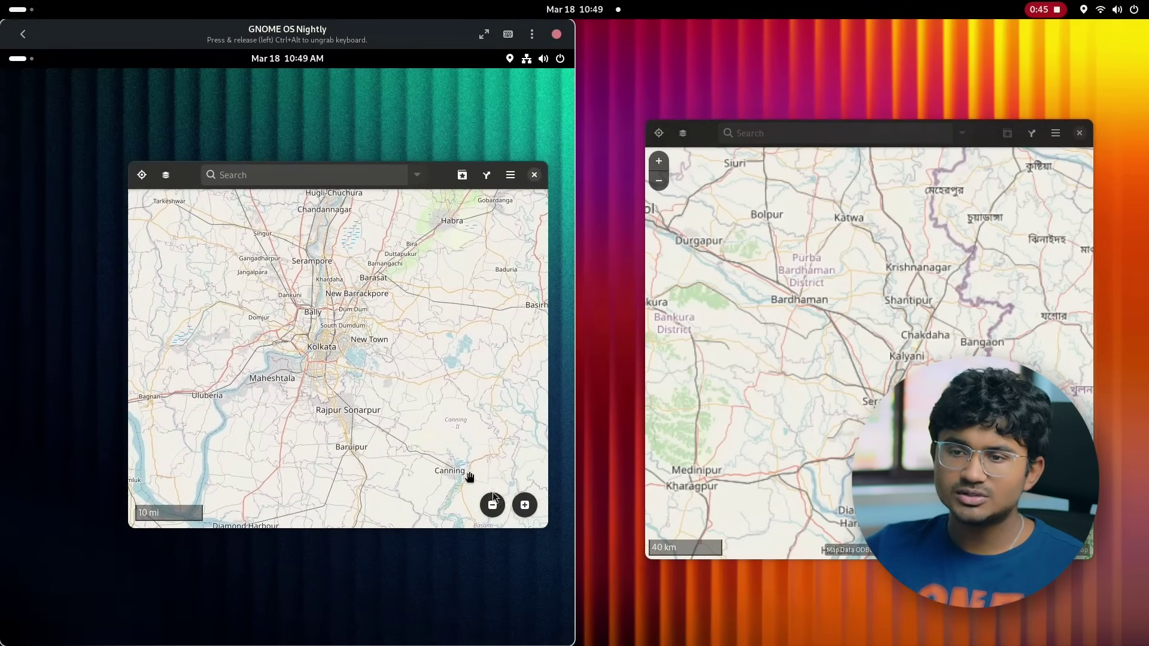
pyautogui.click(524, 505)
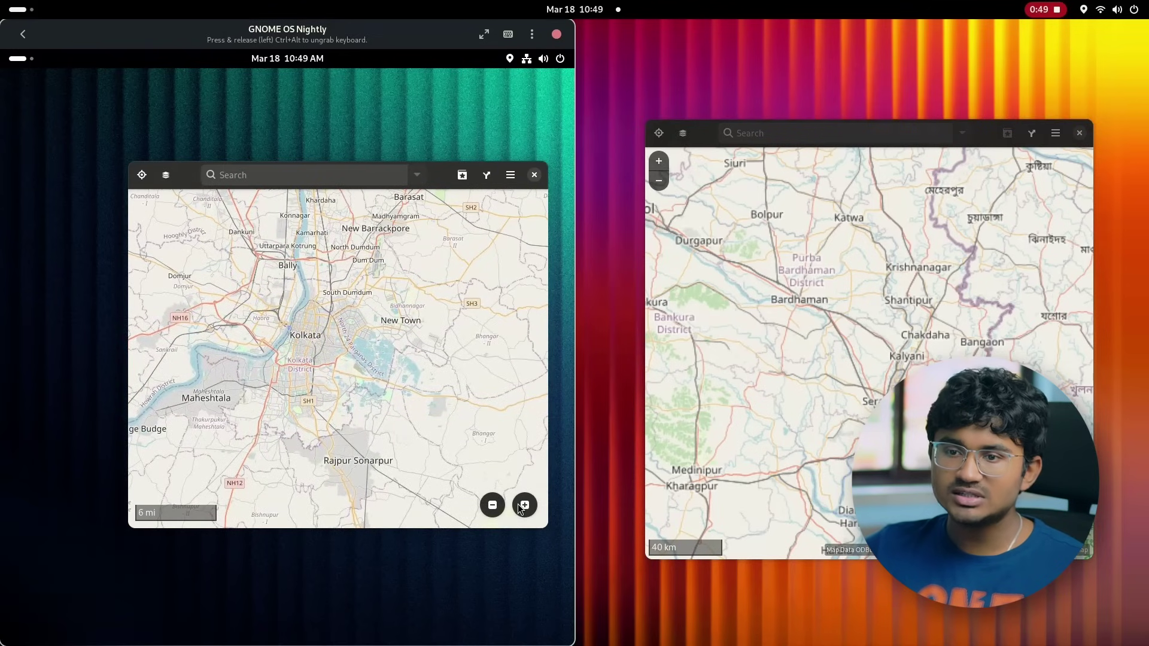
pyautogui.click(518, 504)
pyautogui.moveTo(317, 321); pyautogui.dragTo(354, 357)
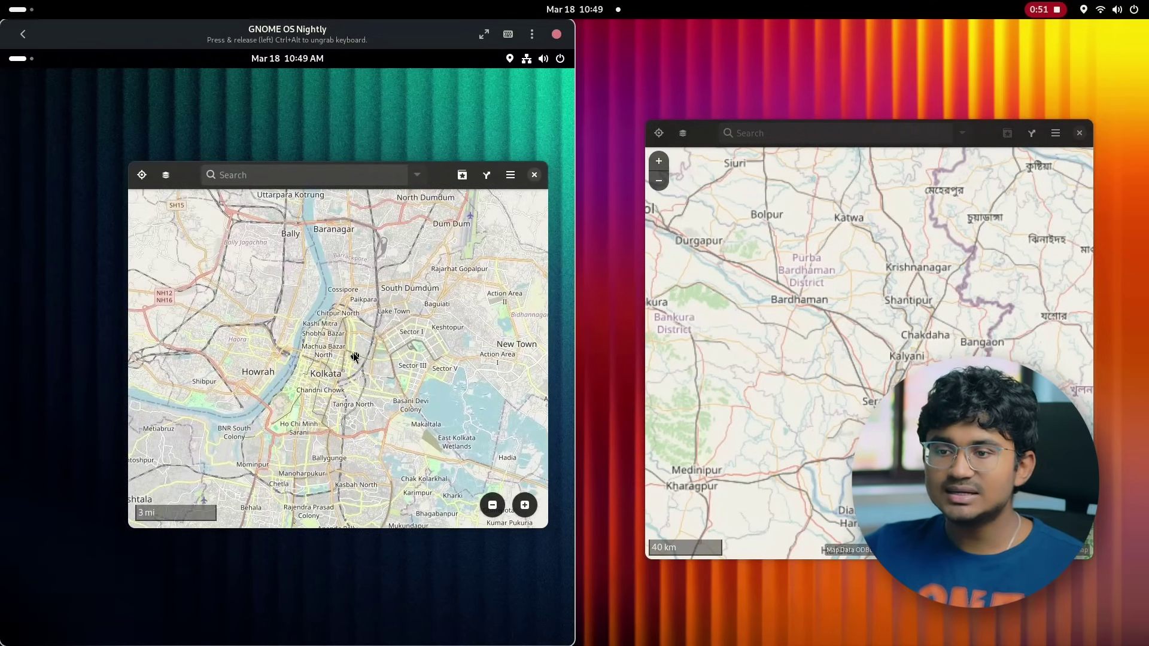
# - Check the OpenStreetMap account sign-in and the empty favourites list, then focus the second Maps window
pyautogui.click(560, 89)
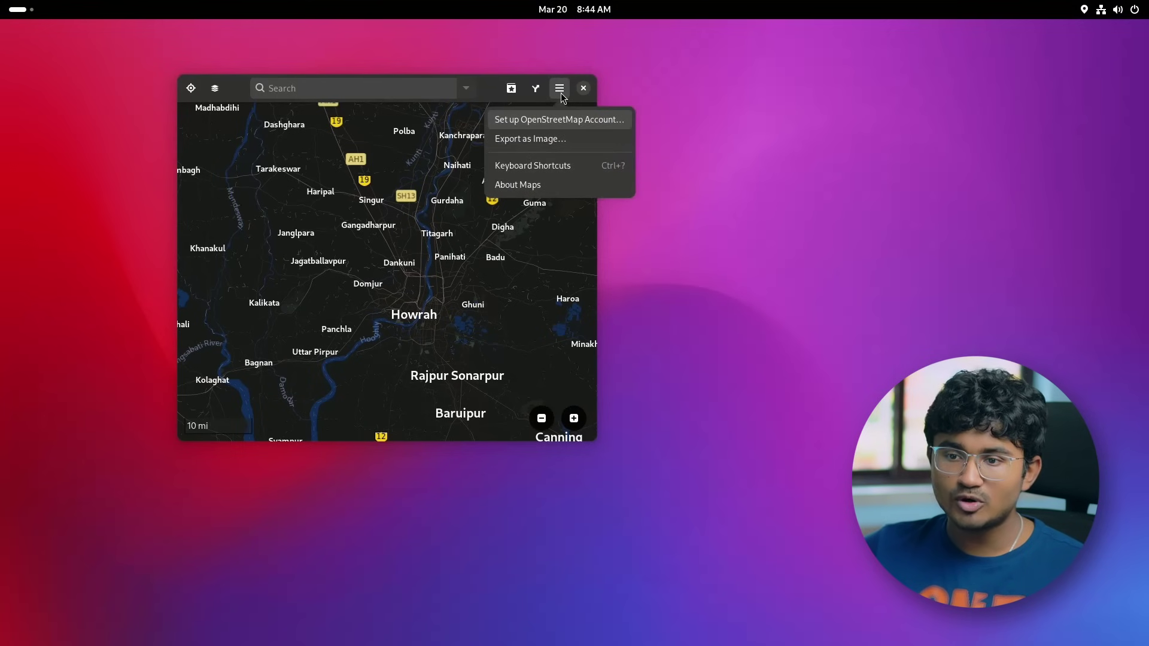
pyautogui.click(554, 120)
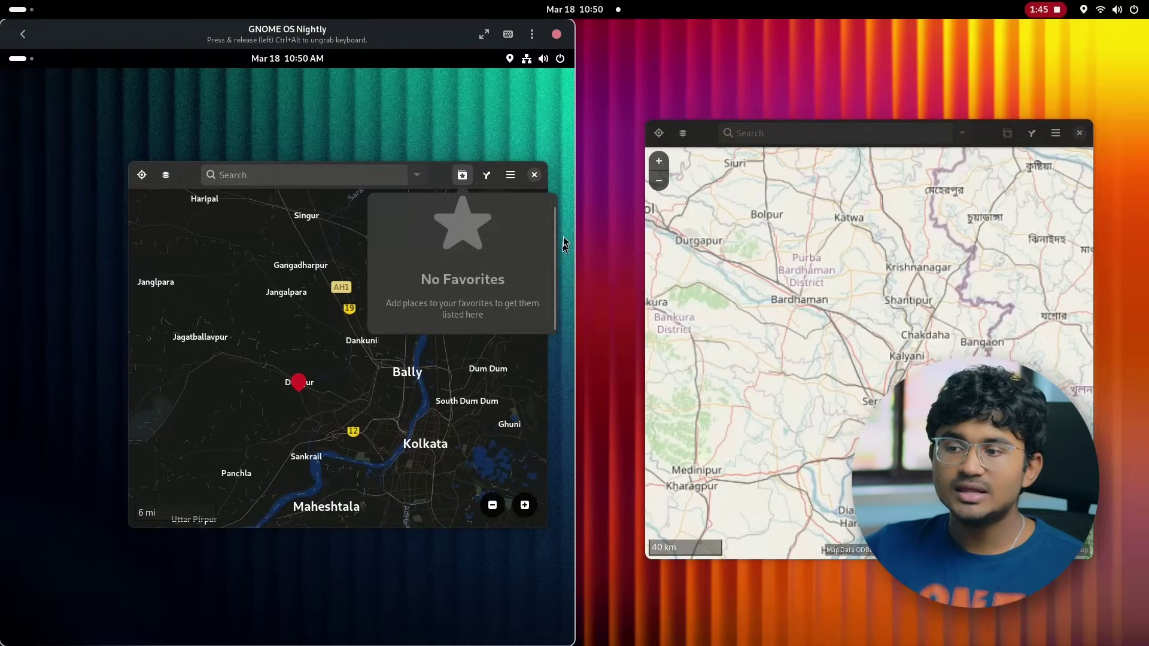
pyautogui.click(565, 243)
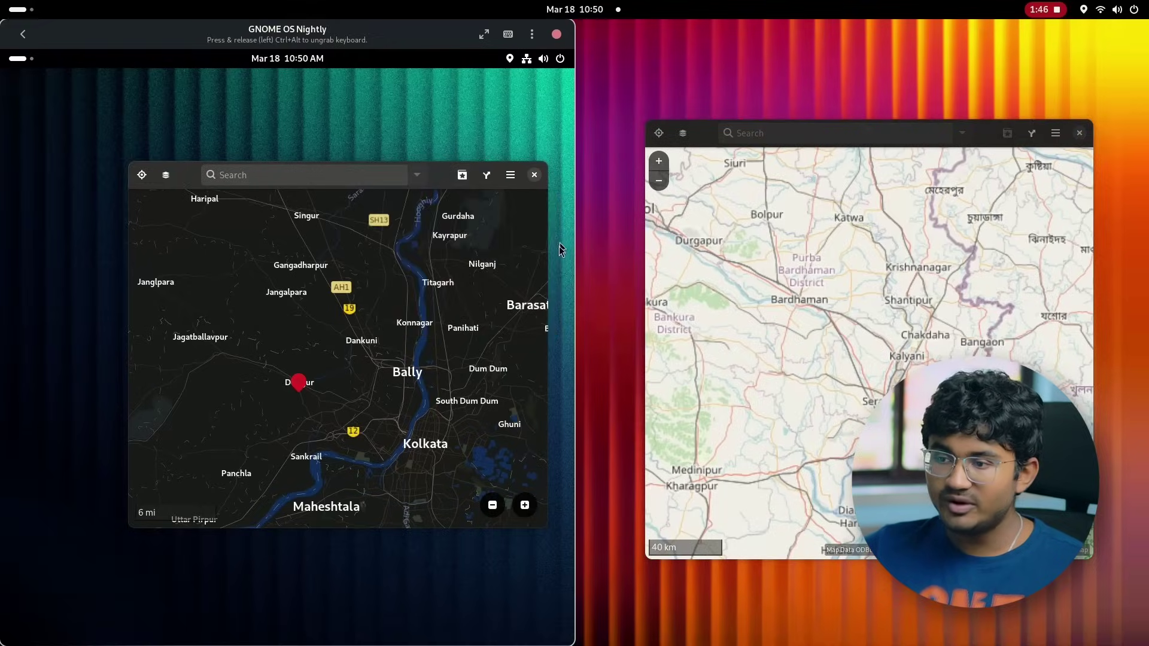
pyautogui.click(462, 175)
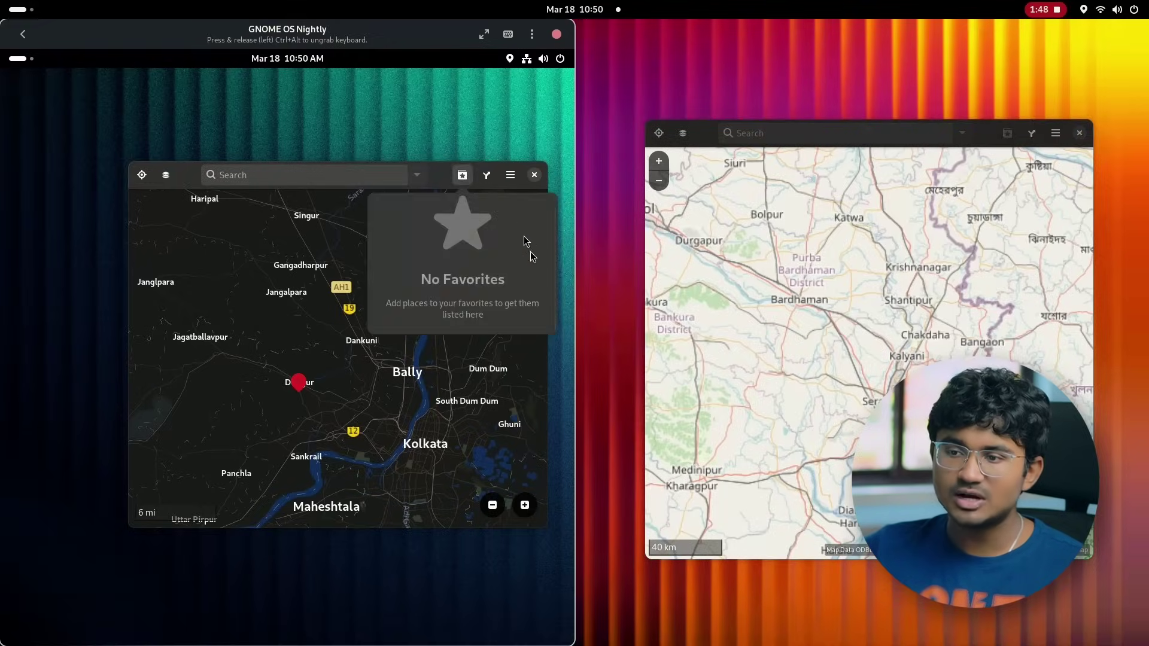
pyautogui.scroll(1, 555, 279)
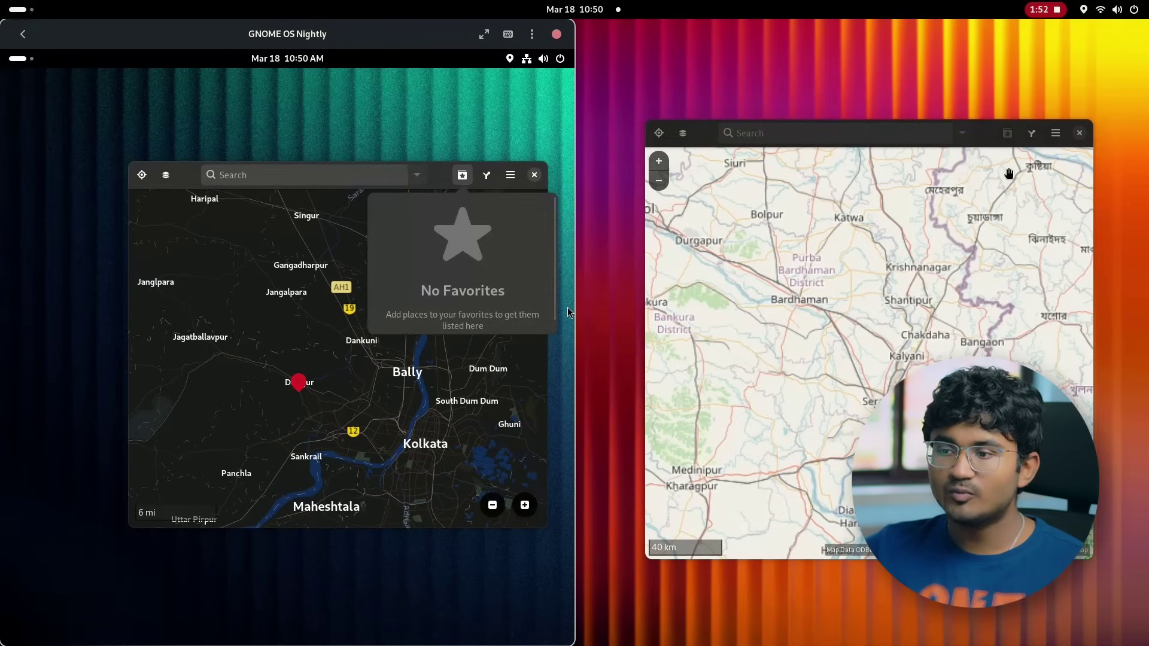
pyautogui.click(1019, 138)
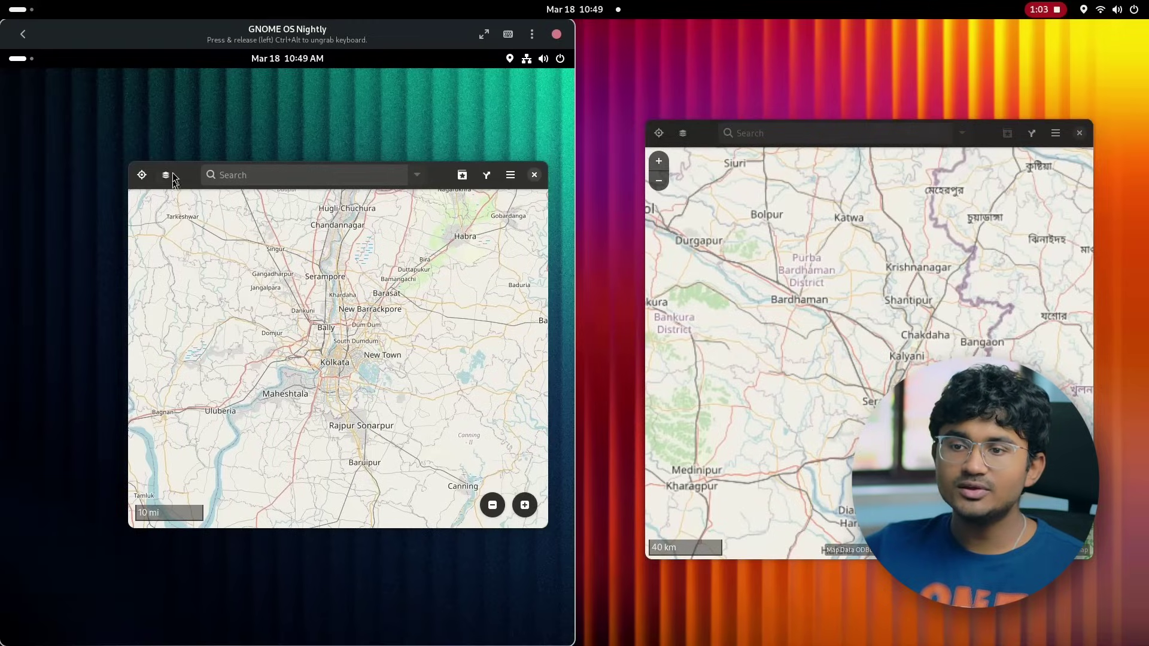
# - Switch Maps to the experimental map style and pan it around Kolkata
pyautogui.click(166, 174)
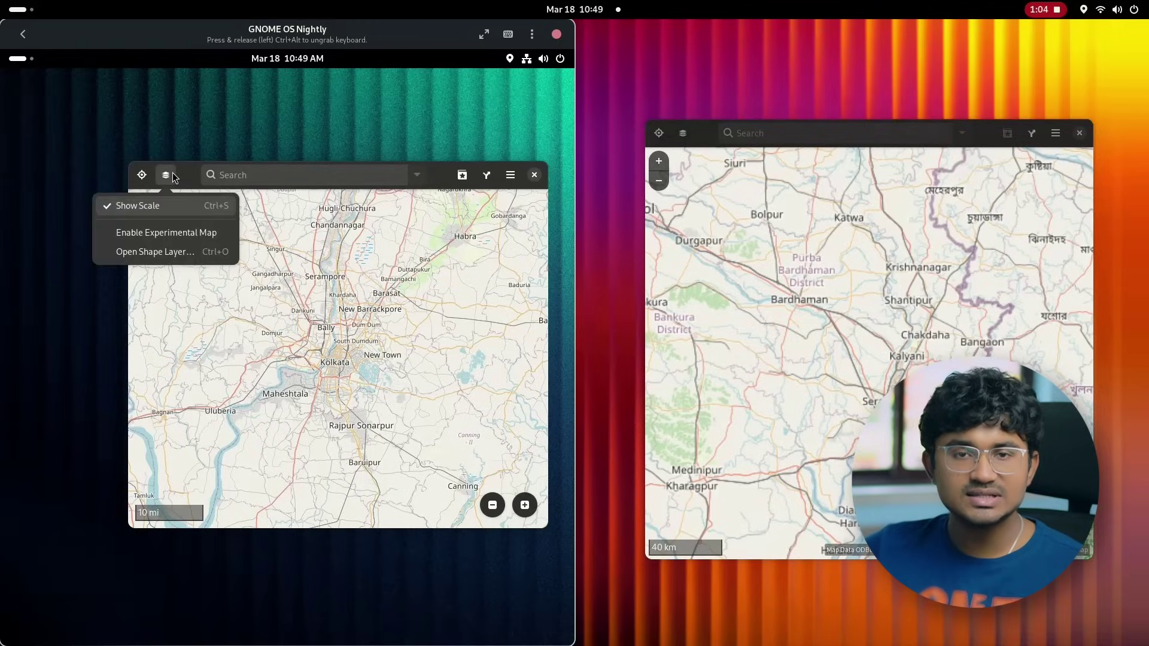
pyautogui.click(165, 232)
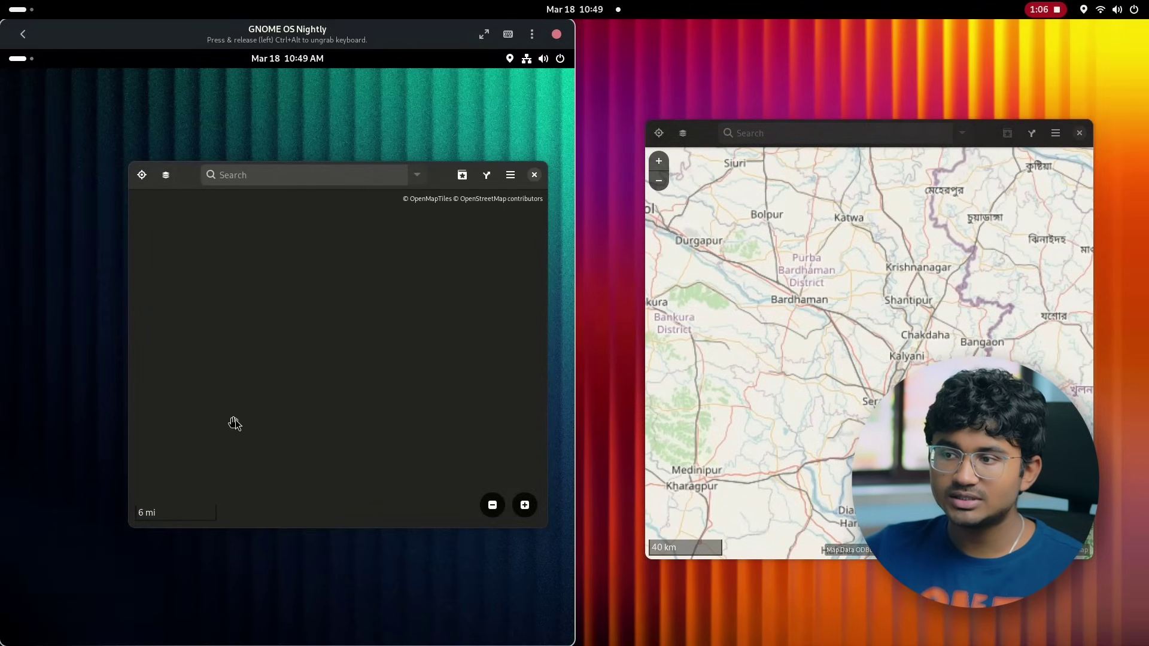
pyautogui.moveTo(368, 344); pyautogui.dragTo(183, 238)
# - Turn off dark style system-wide so the map renders light, and pan Kolkata left
pyautogui.click(527, 58)
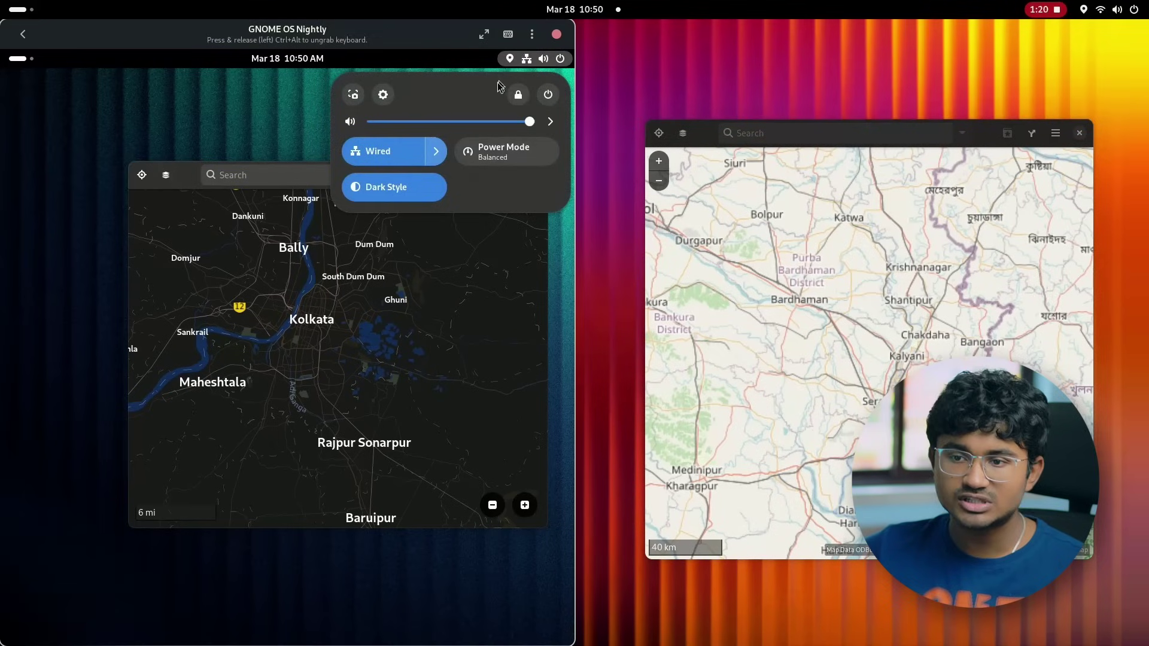
pyautogui.click(422, 186)
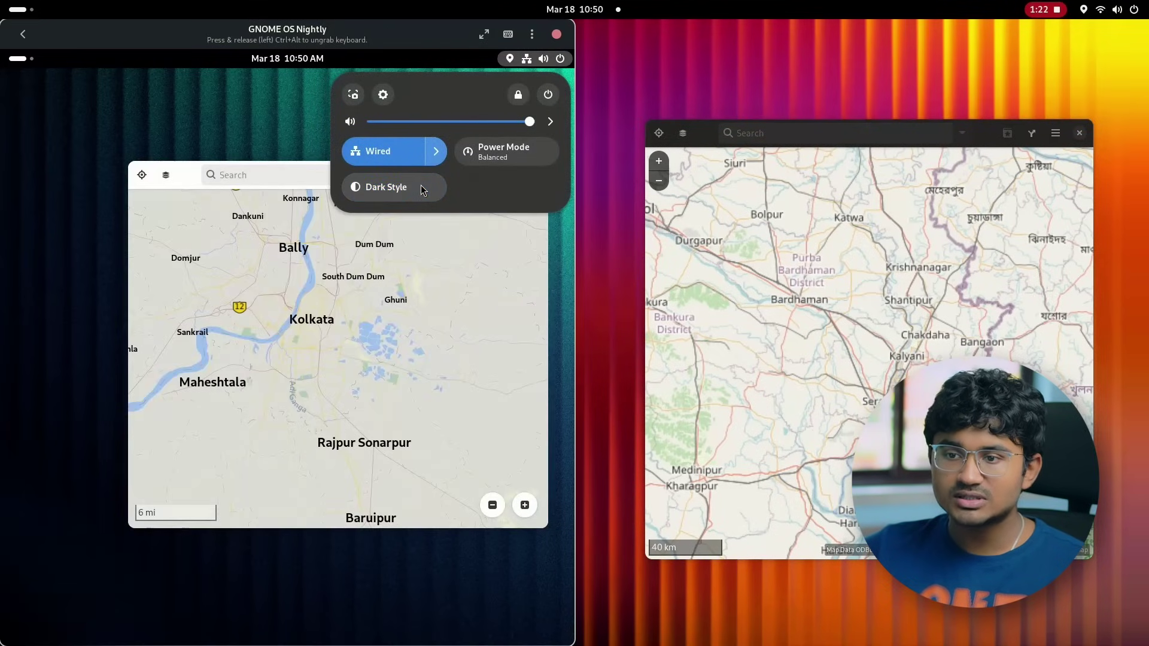
pyautogui.click(379, 393)
pyautogui.moveTo(380, 392); pyautogui.dragTo(277, 398)
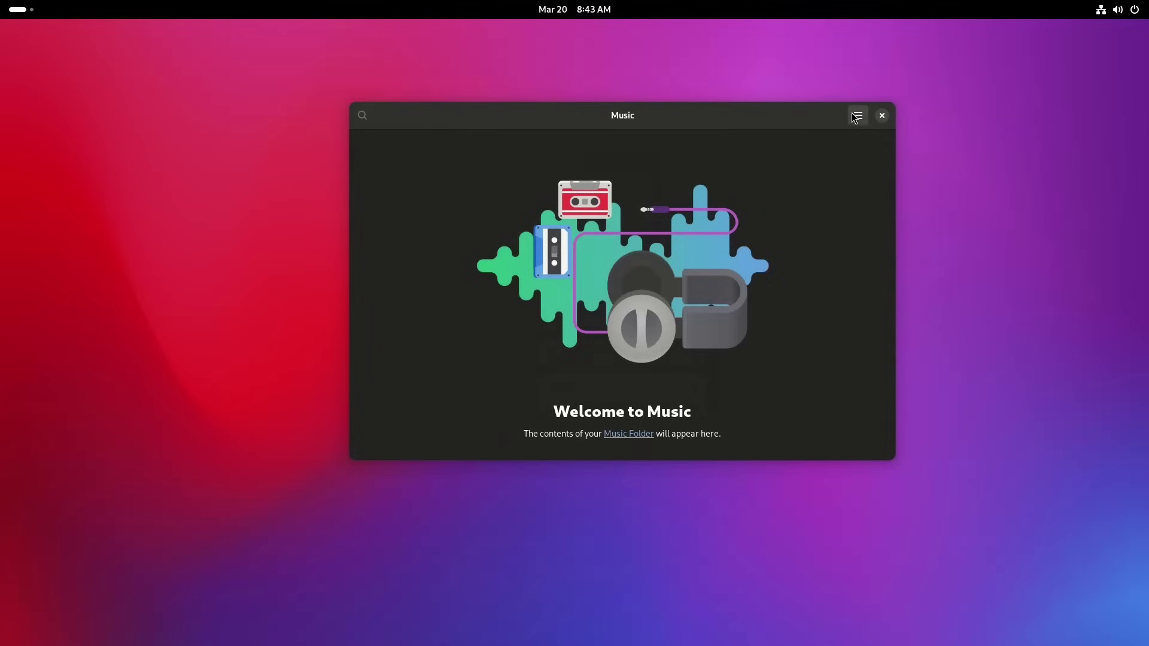
# - View Music's About information, then show Music's Preferences
pyautogui.click(858, 115)
pyautogui.click(846, 198)
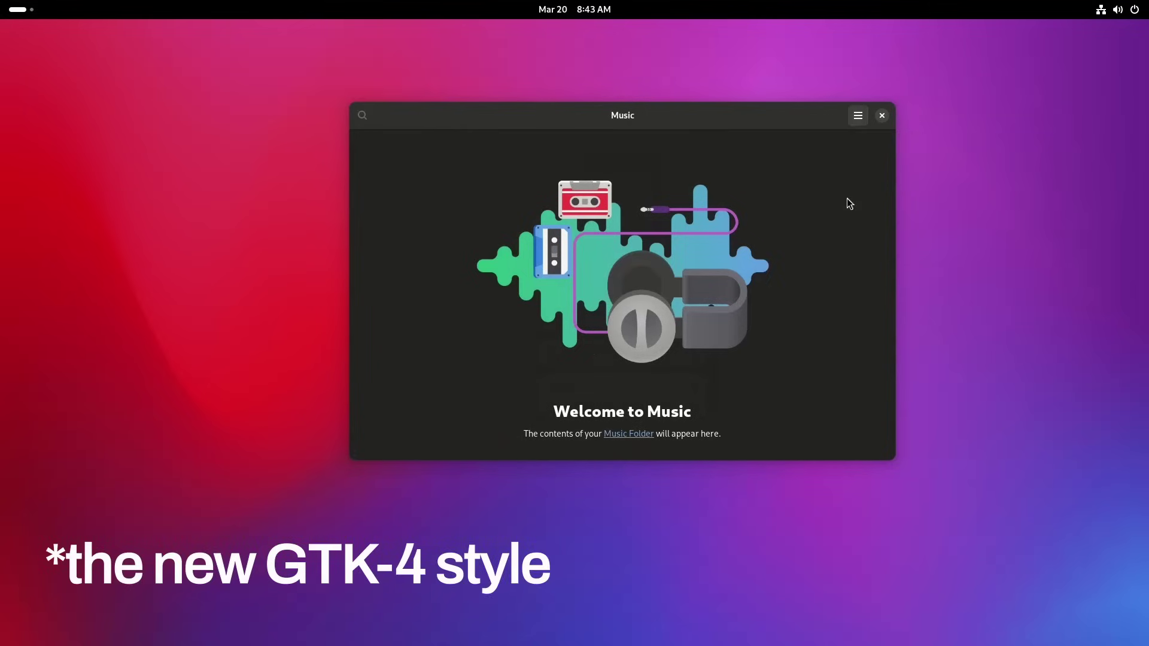
pyautogui.click(716, 134)
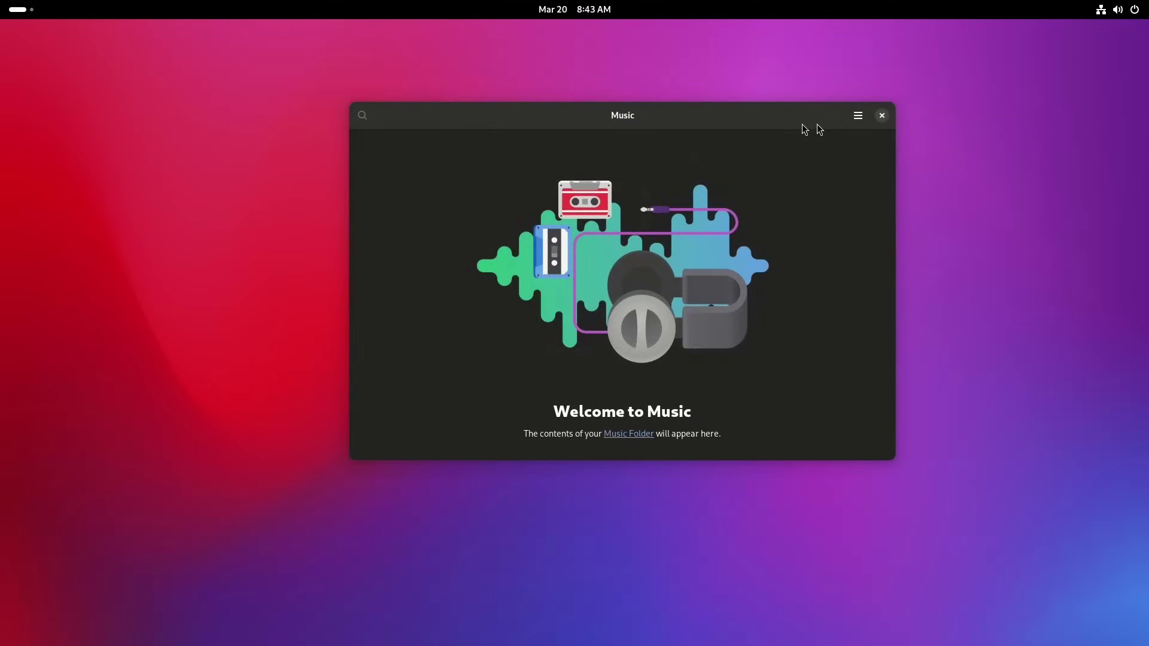
pyautogui.click(858, 115)
pyautogui.click(850, 146)
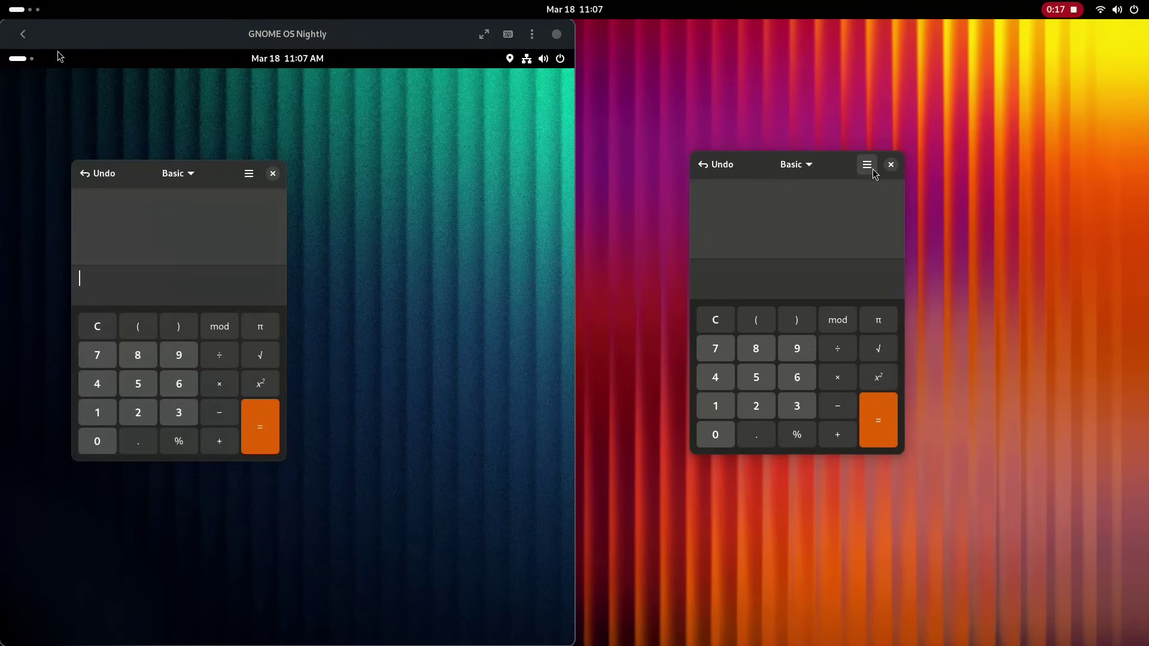
# - Show Preferences in both the host and nightly Calculator windows side by side
pyautogui.click(866, 164)
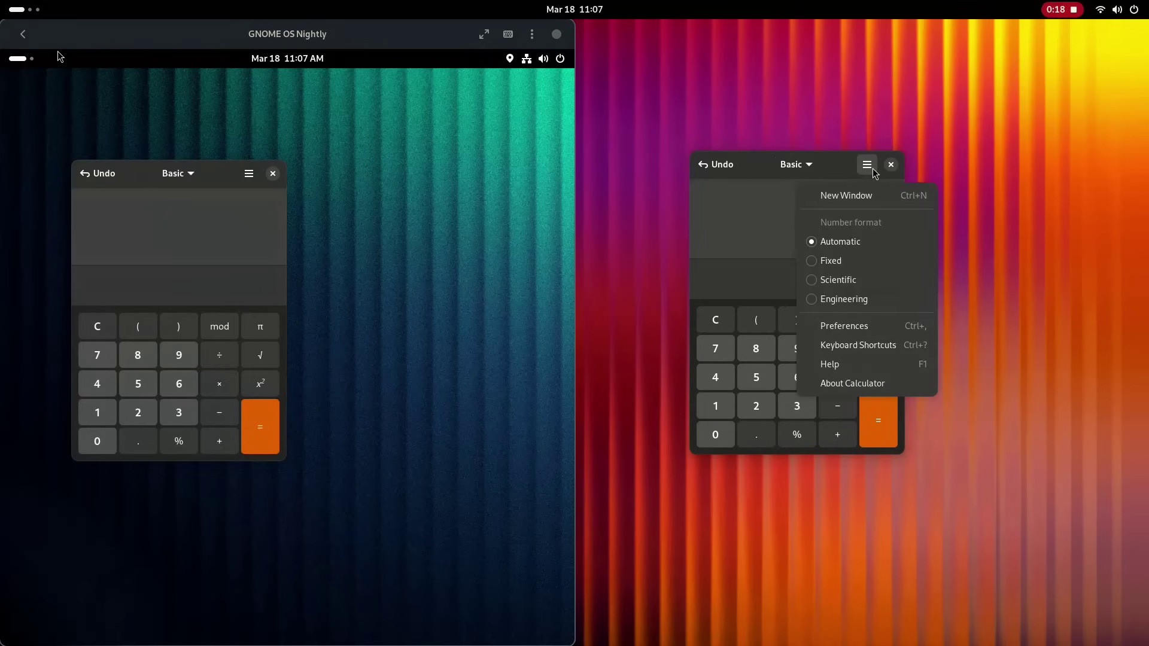
pyautogui.click(844, 326)
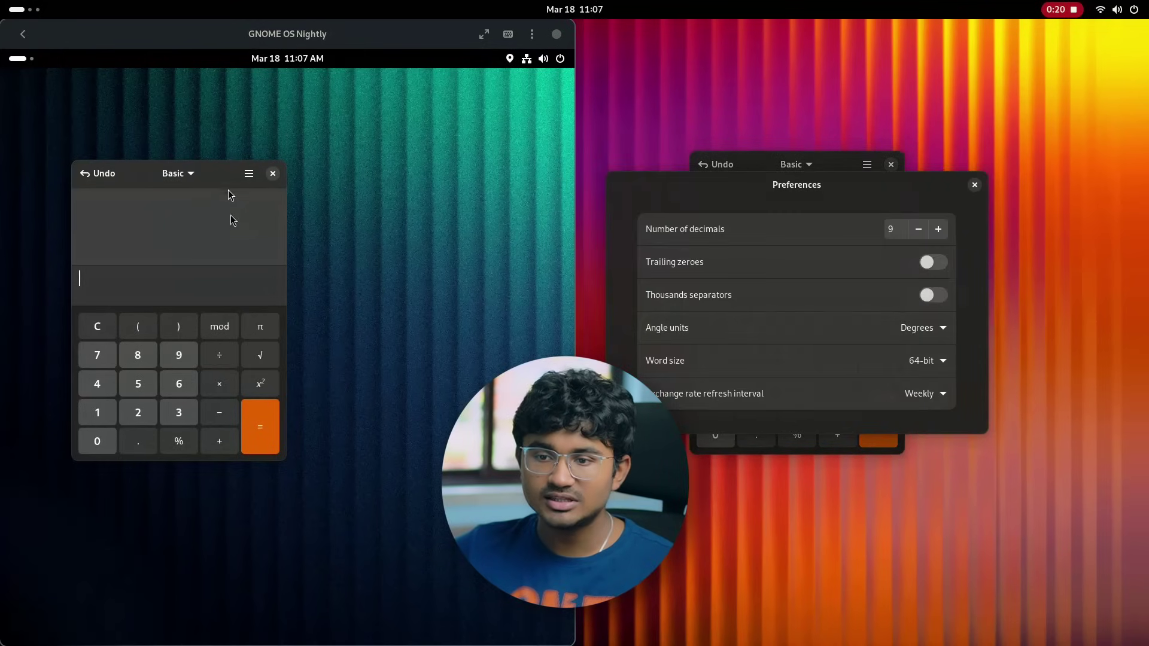
pyautogui.click(249, 174)
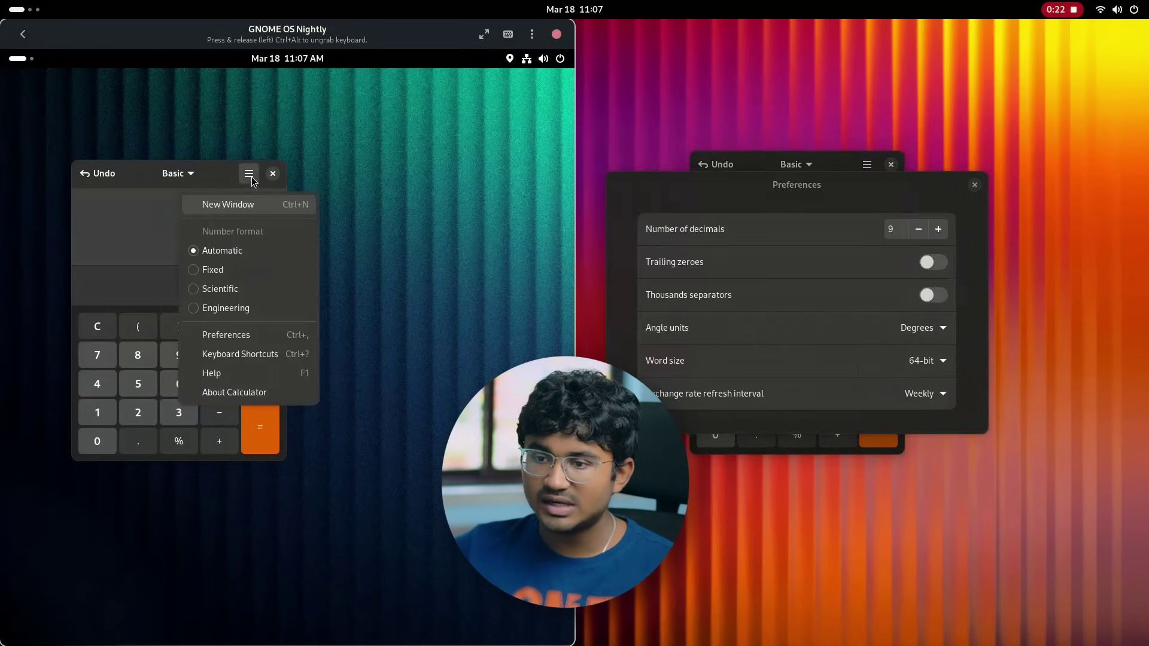
pyautogui.click(228, 335)
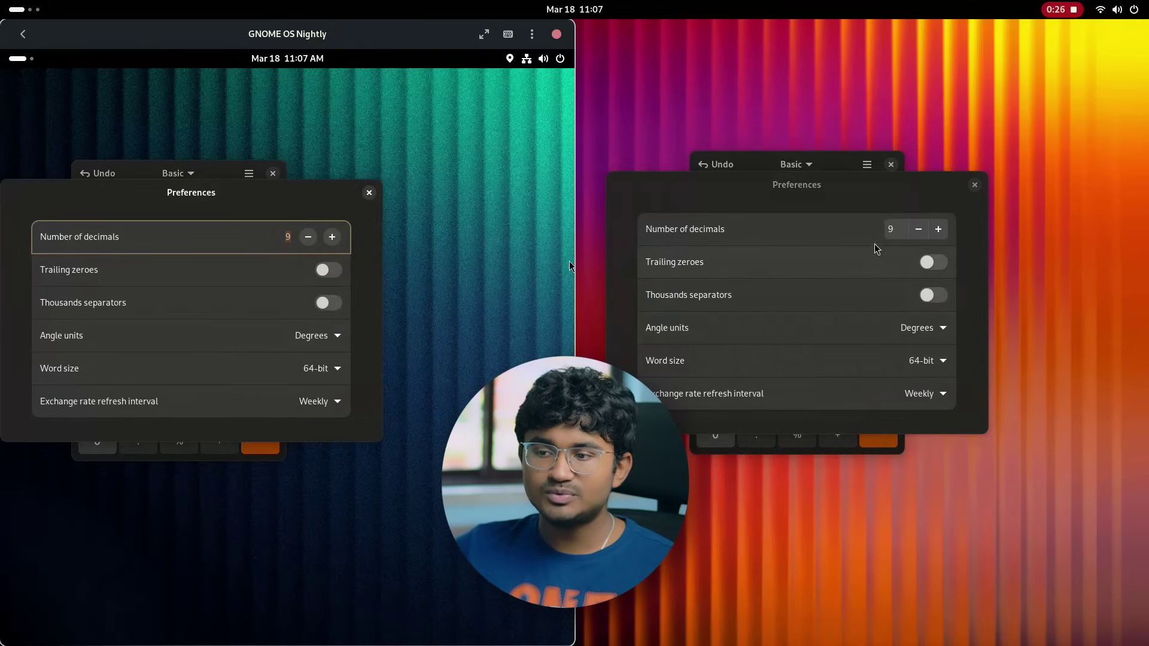
pyautogui.click(887, 227)
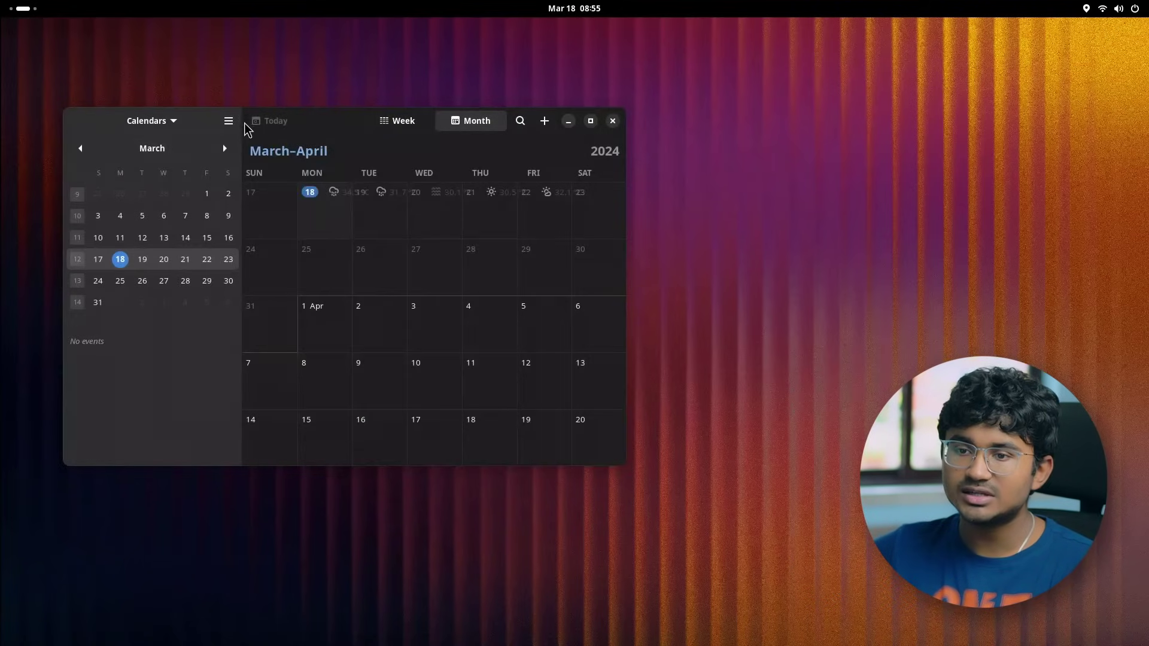
# - Show the About Calendar information, then enter selection mode in Contacts
pyautogui.click(228, 120)
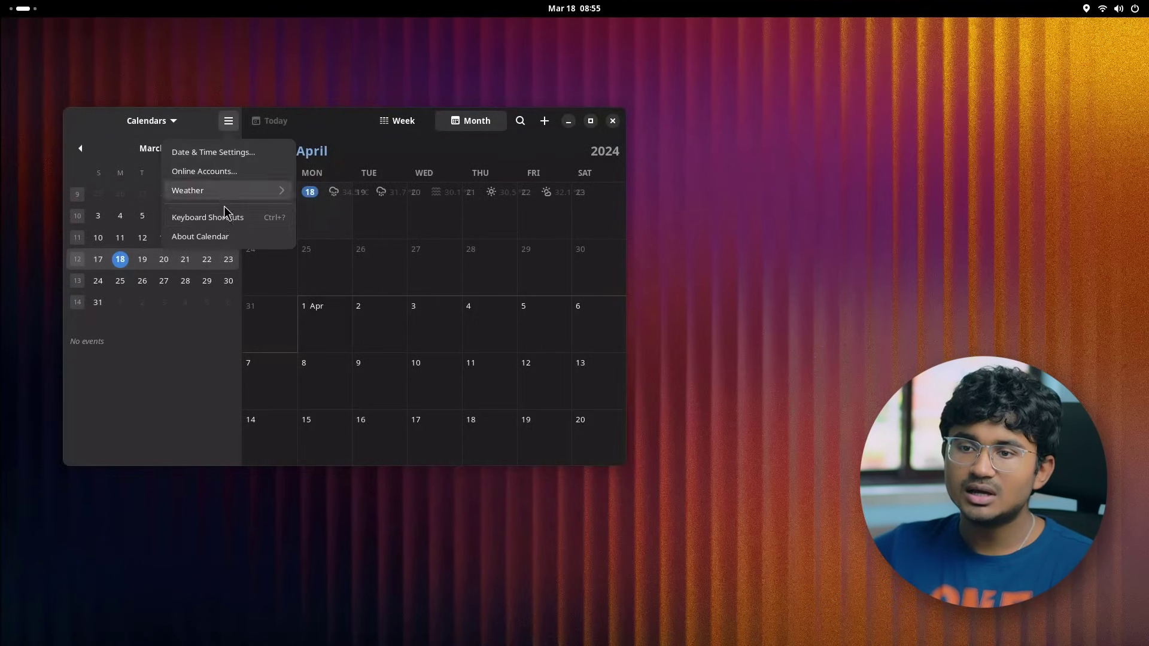
pyautogui.click(223, 237)
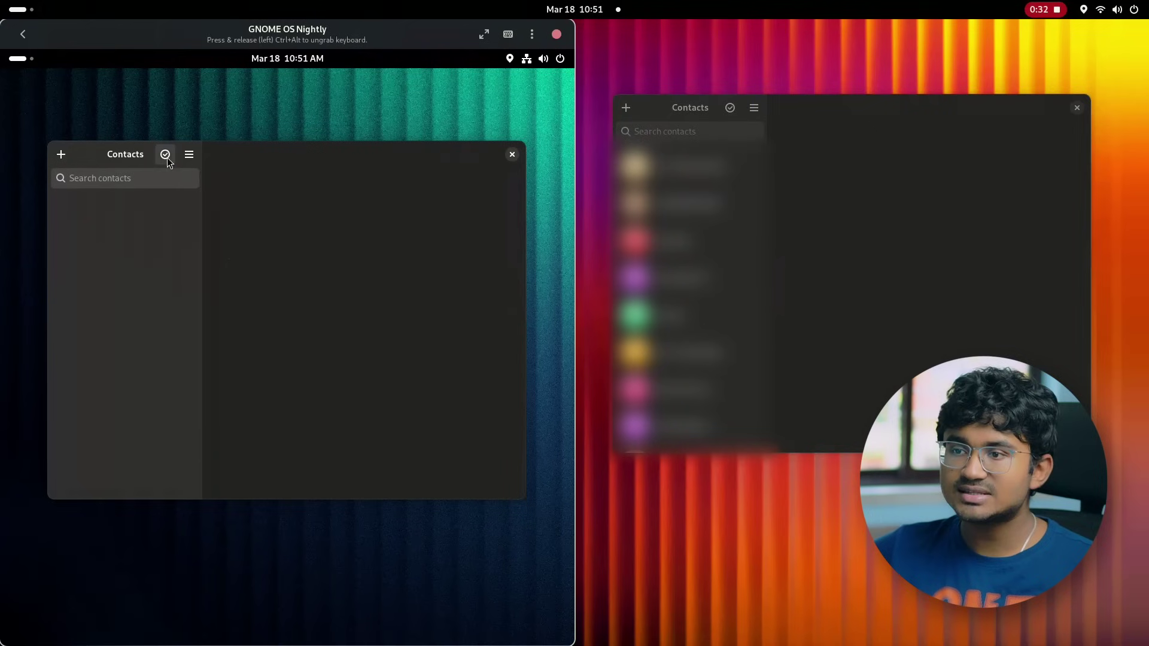
pyautogui.click(165, 155)
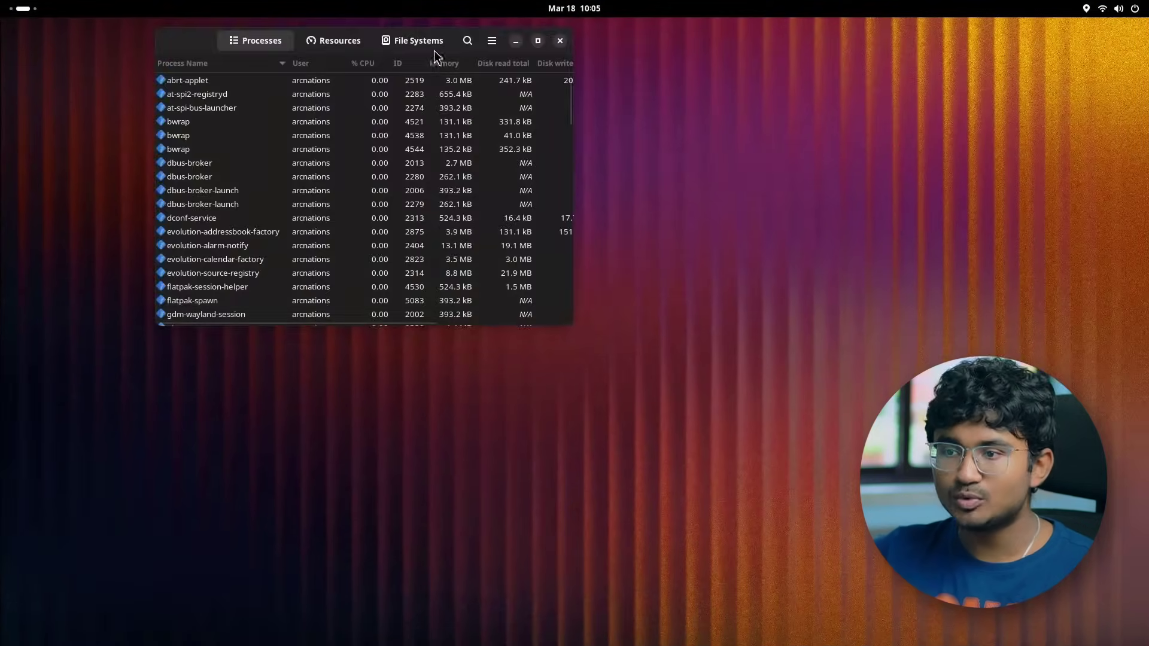
# - Show the Resources graphs, centre the window, and search open files for 'nul'
pyautogui.click(338, 40)
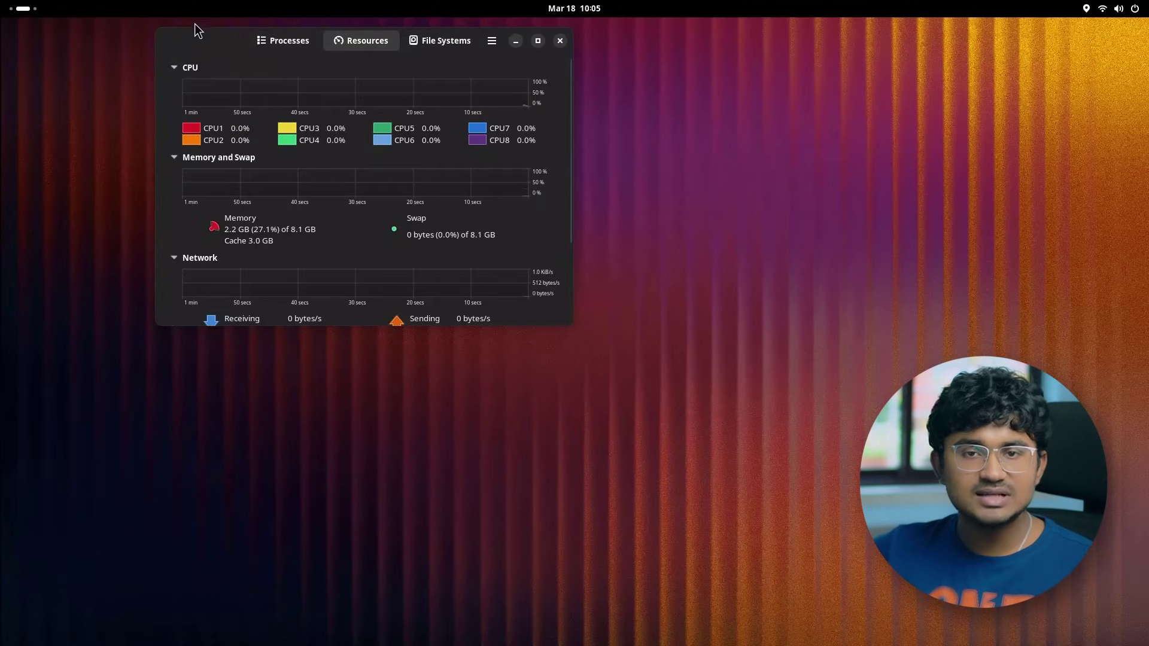
pyautogui.moveTo(192, 31); pyautogui.dragTo(309, 144)
pyautogui.hotkey('ctrl', 'o')
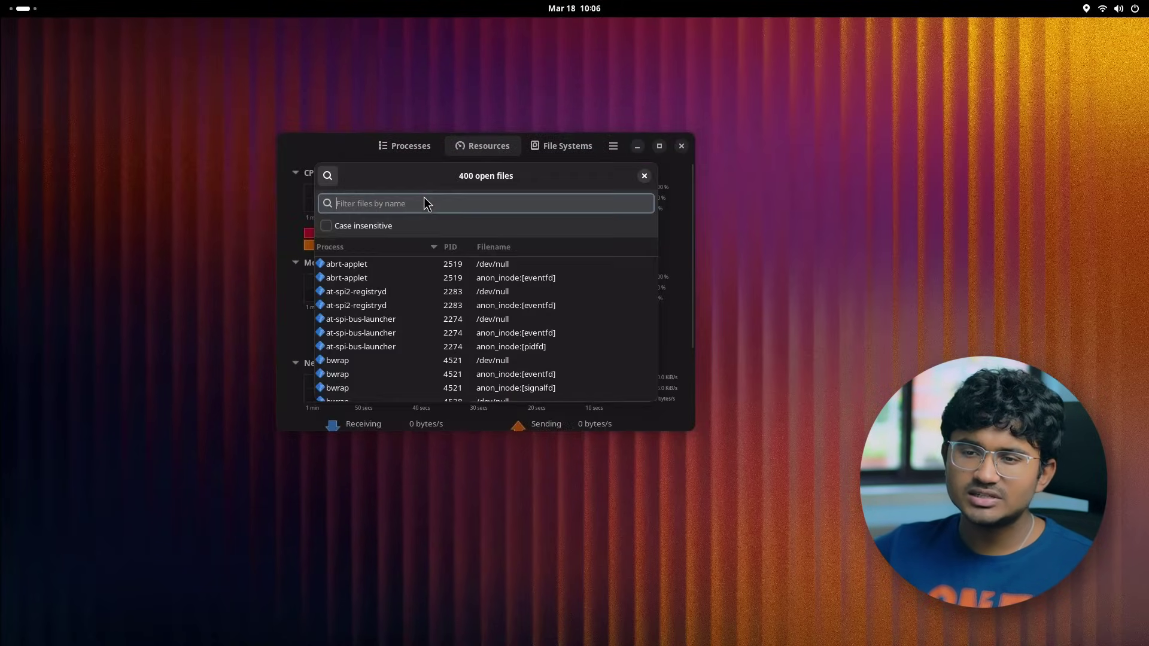
pyautogui.write('null')
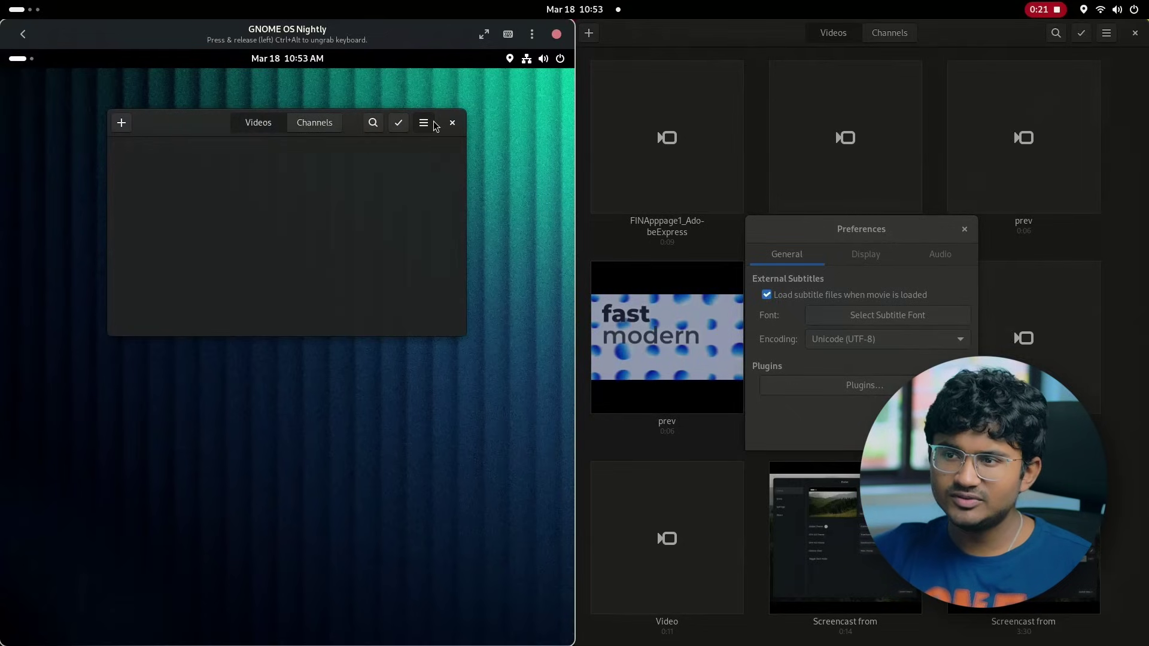
# - Browse the Videos General, Display, Audio and Plugins preferences, then close them and quit Videos
pyautogui.click(424, 122)
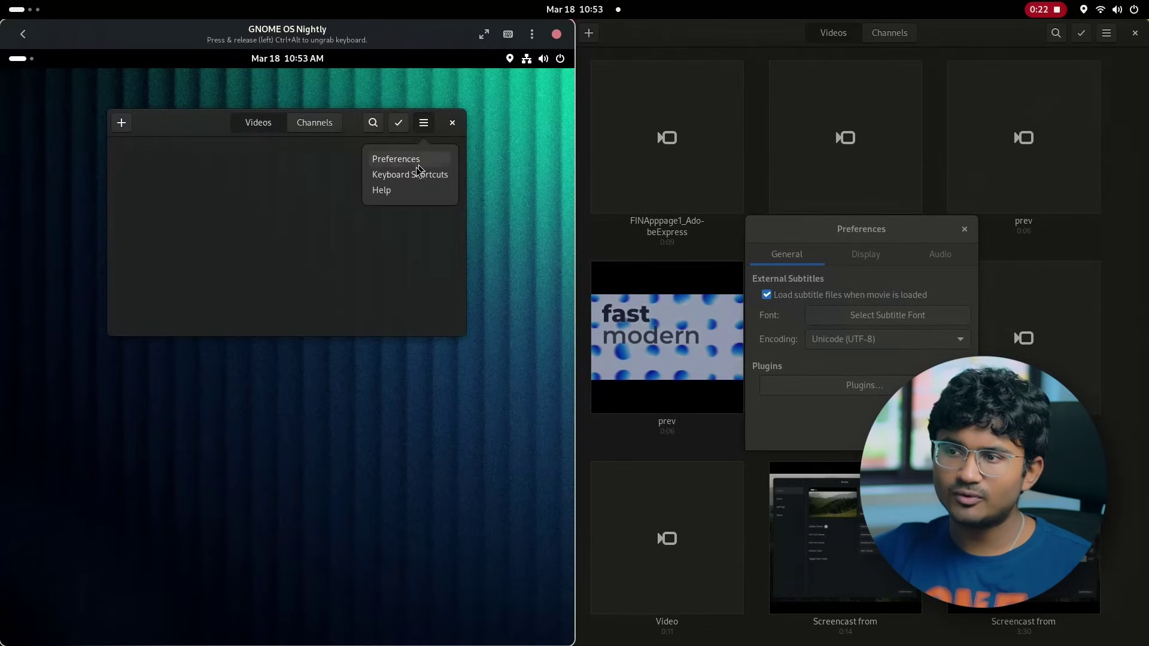
pyautogui.click(411, 159)
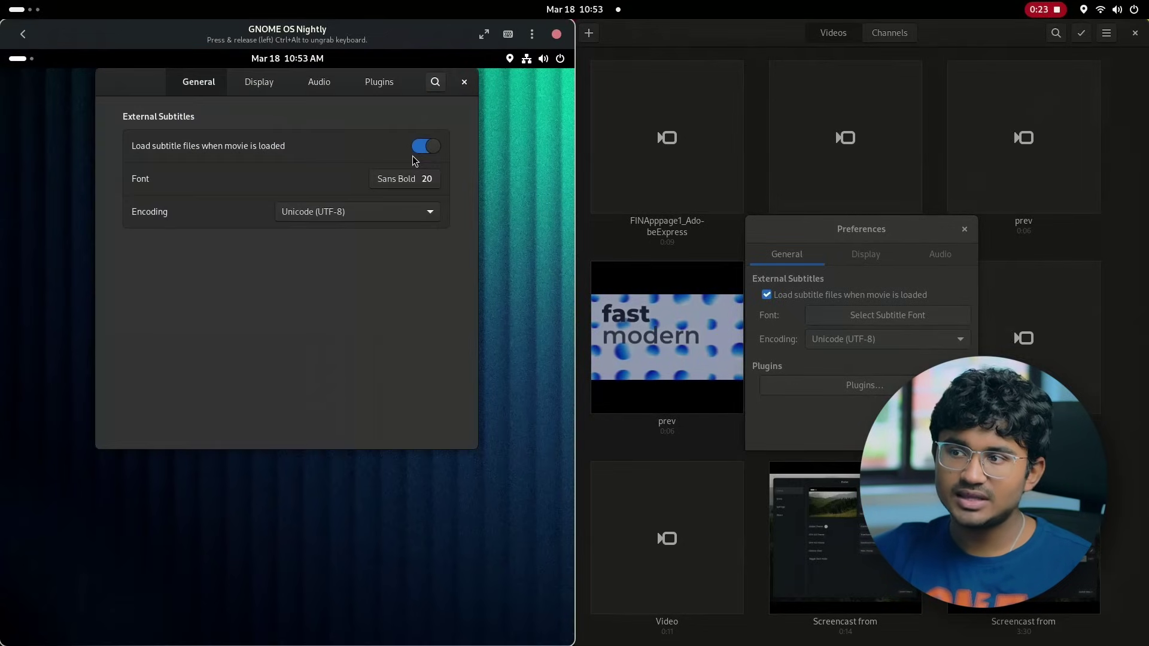
pyautogui.click(258, 81)
pyautogui.click(330, 90)
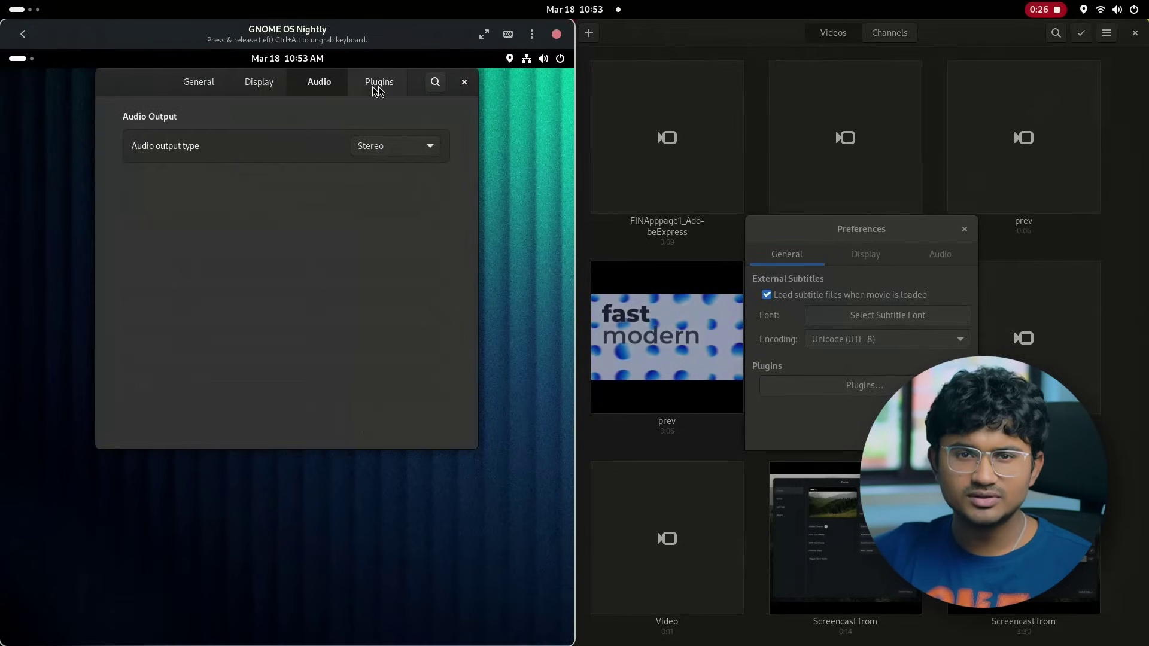
pyautogui.click(378, 90)
pyautogui.click(202, 90)
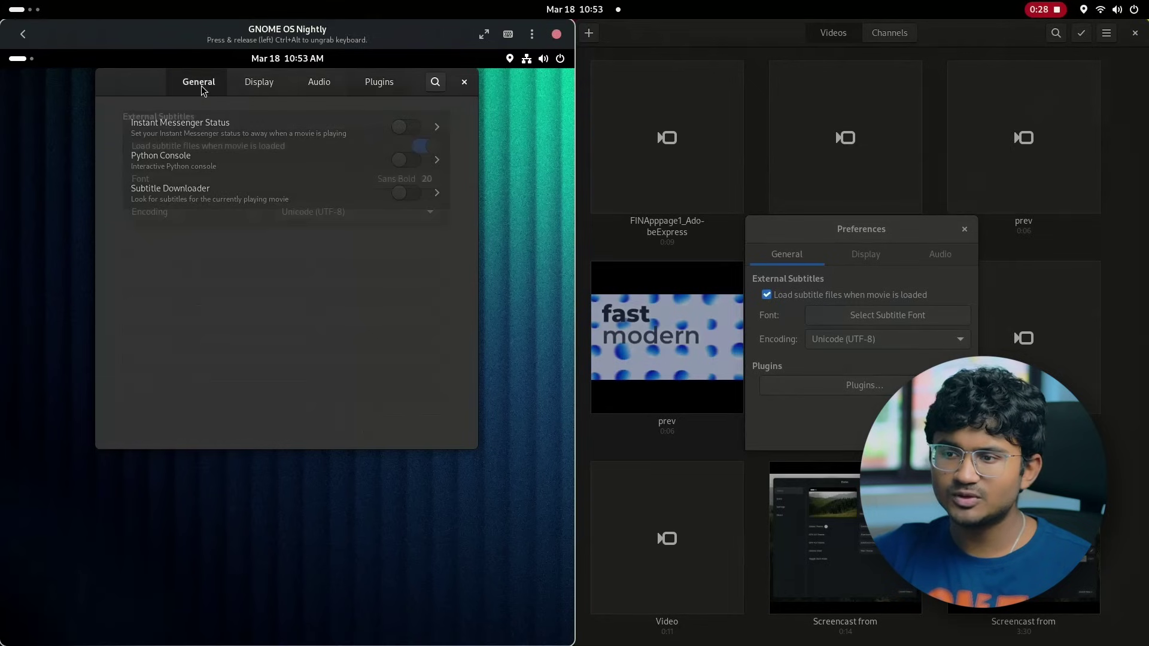
pyautogui.click(465, 84)
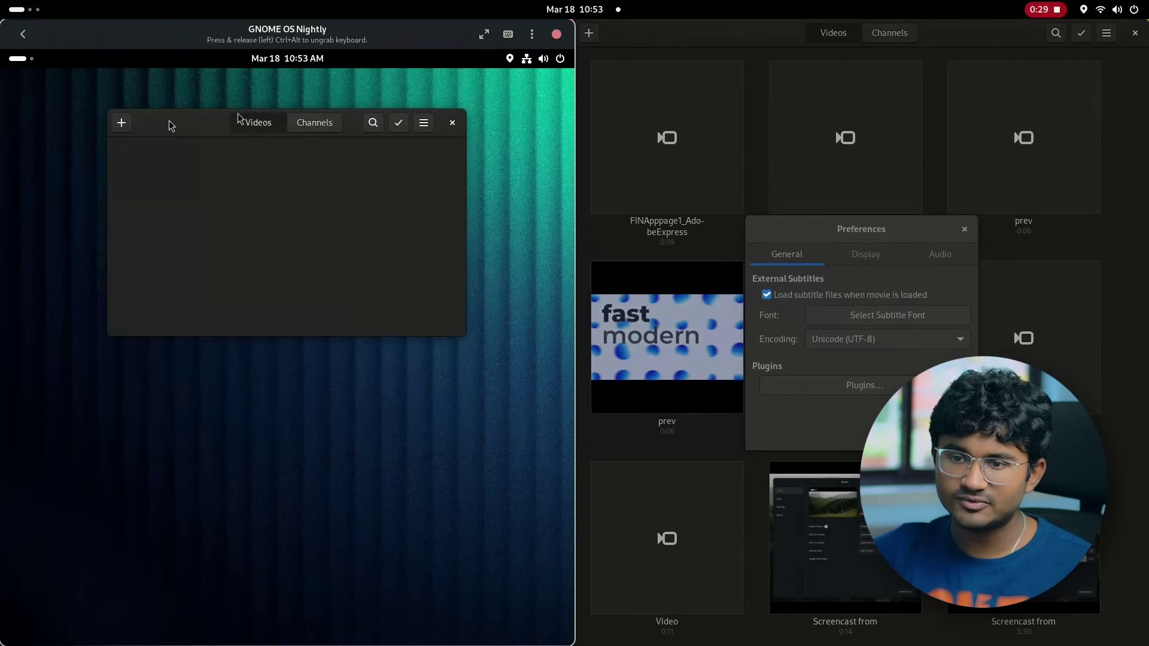
pyautogui.hotkey('ctrl', 'q')
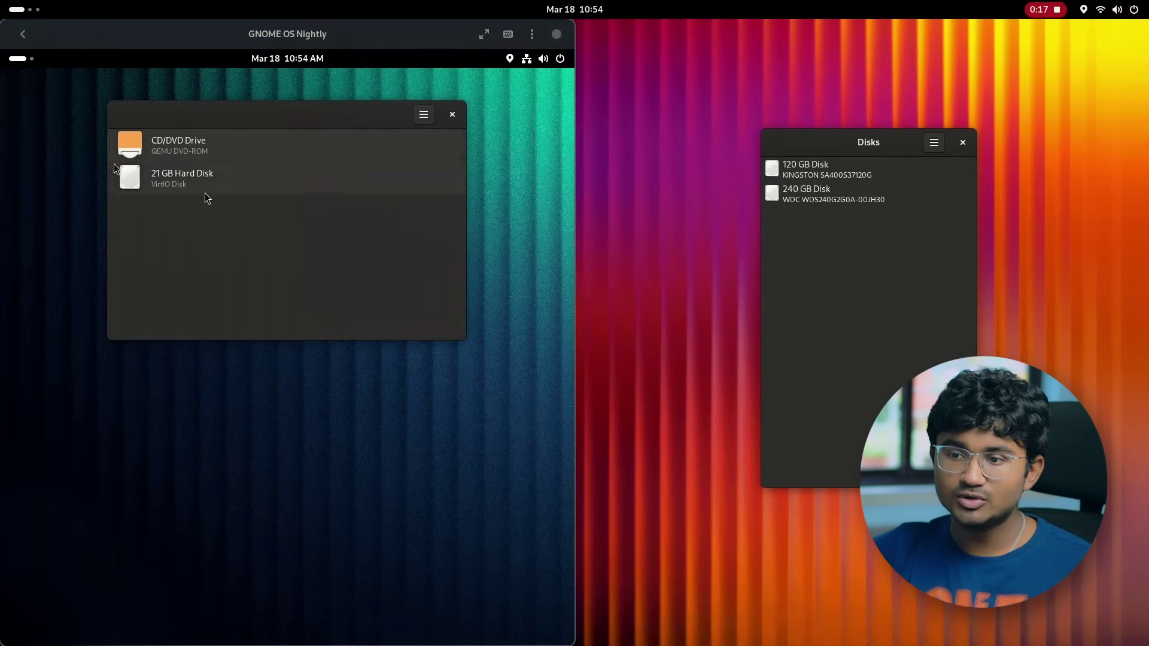
# - Show CD/DVD Drive details in the VM and 120 GB Disk details in a widened host Disks window
pyautogui.click(184, 149)
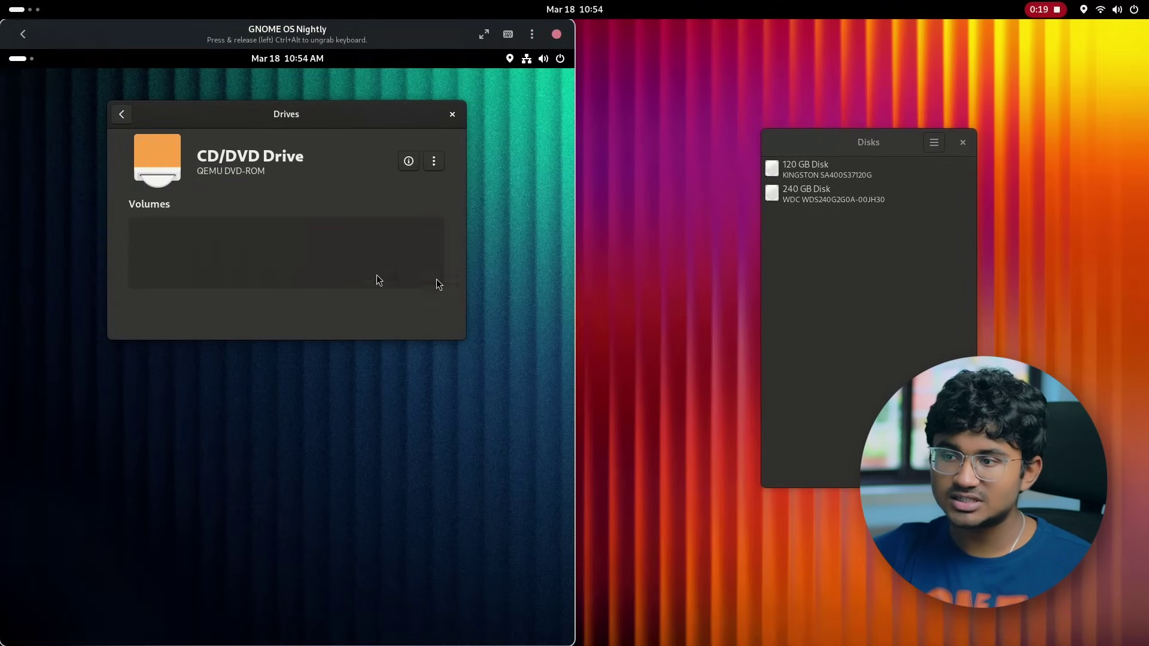
pyautogui.click(865, 177)
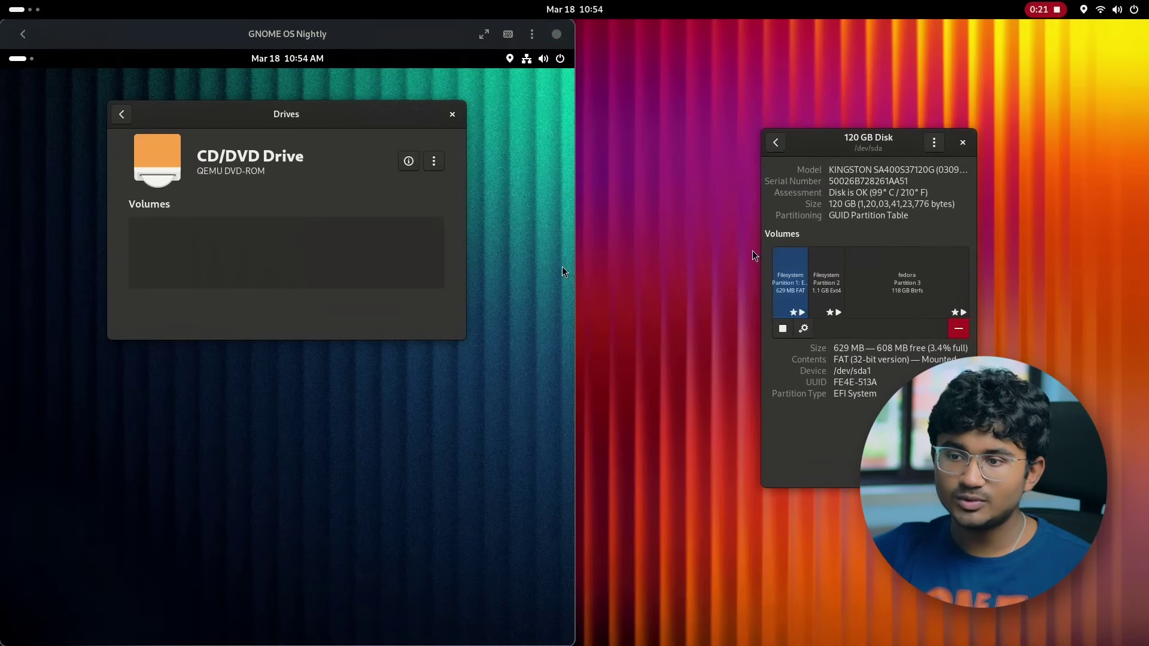
pyautogui.moveTo(759, 250); pyautogui.dragTo(623, 275)
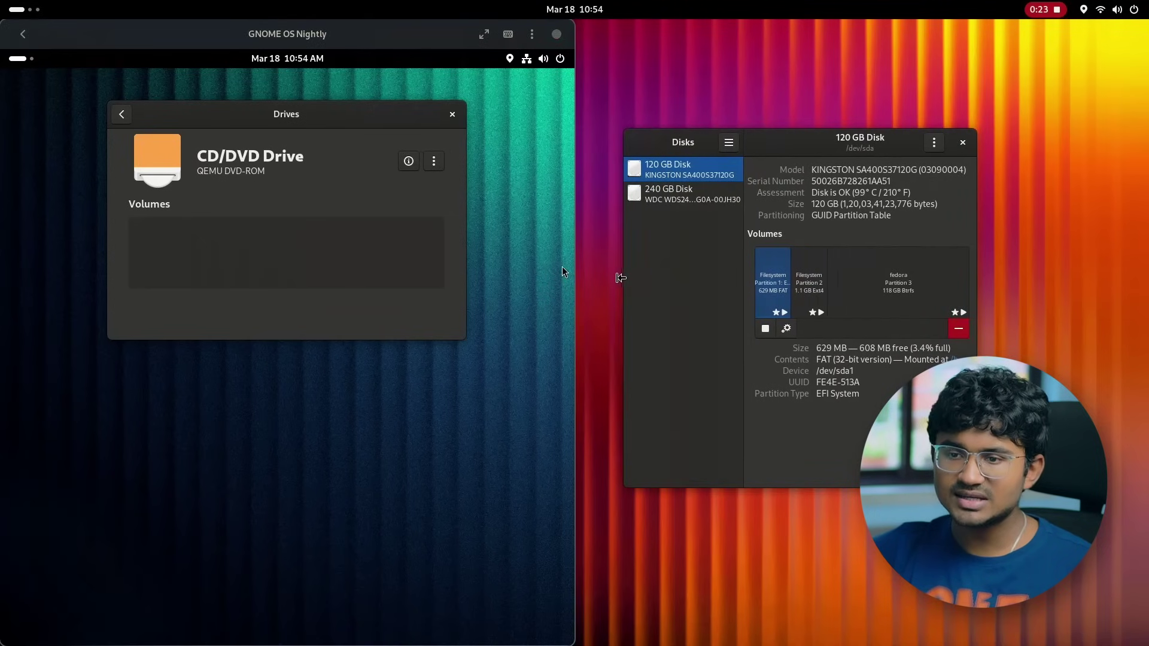
pyautogui.click(180, 184)
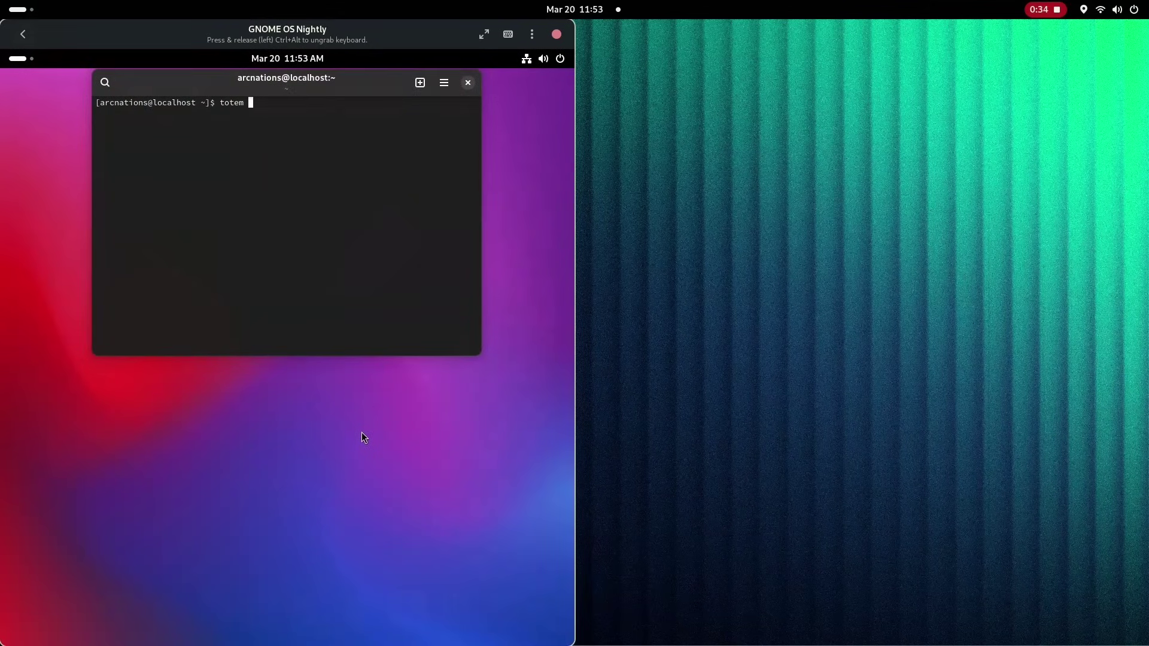
# - Run 'totem --version' in the VM terminal, then launch Terminal on the Fedora host via 'ter'
pyautogui.write('on')
pyautogui.press('Return')
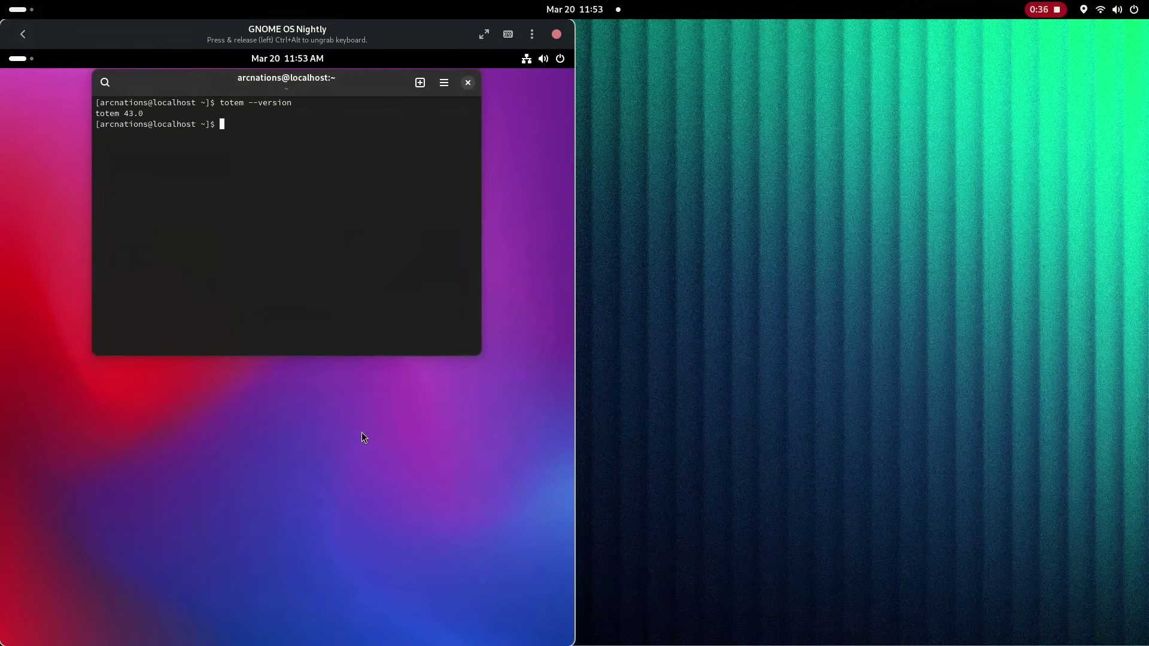
pyautogui.click(24, 11)
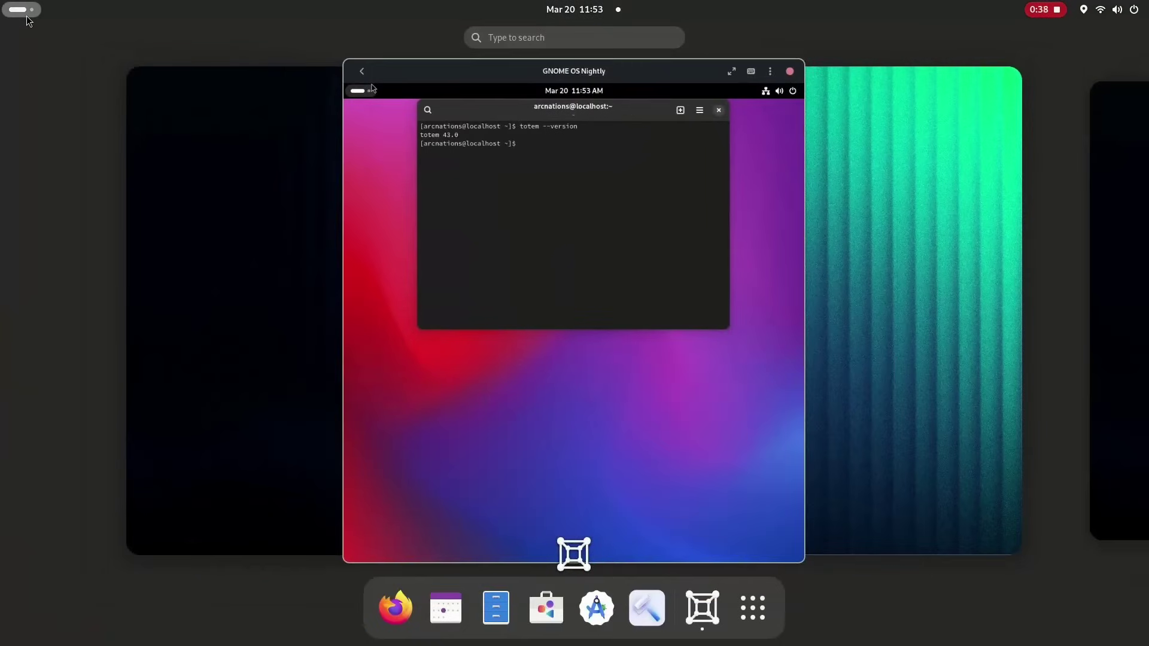
pyautogui.write('vid')
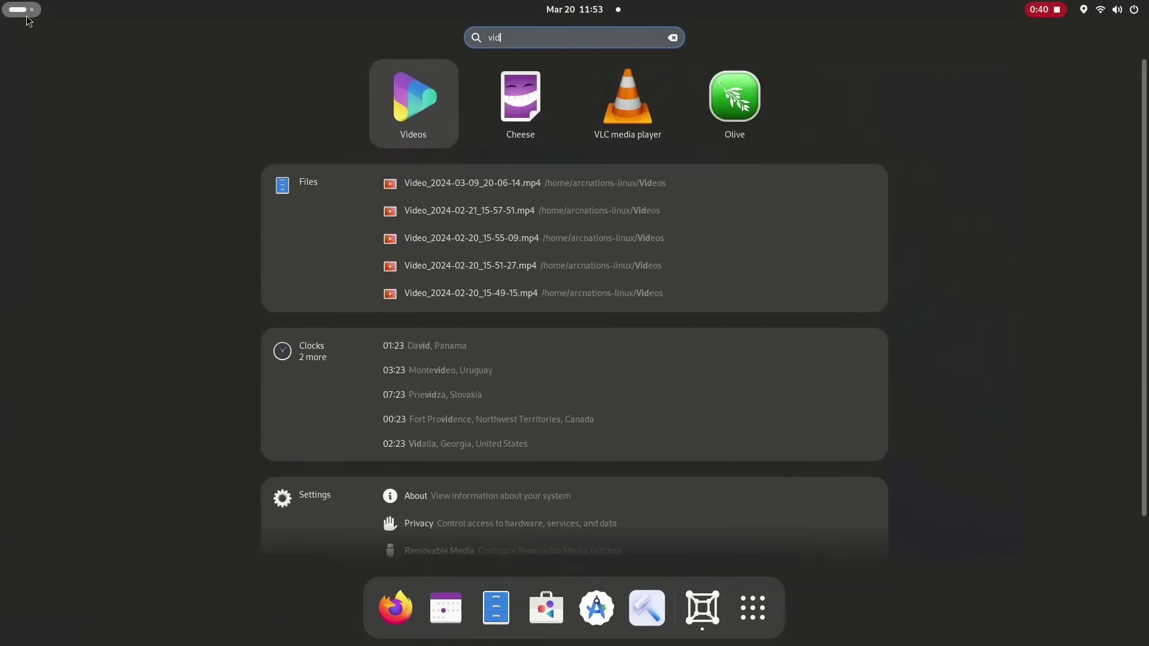
pyautogui.press('Escape')
pyautogui.write('ter')
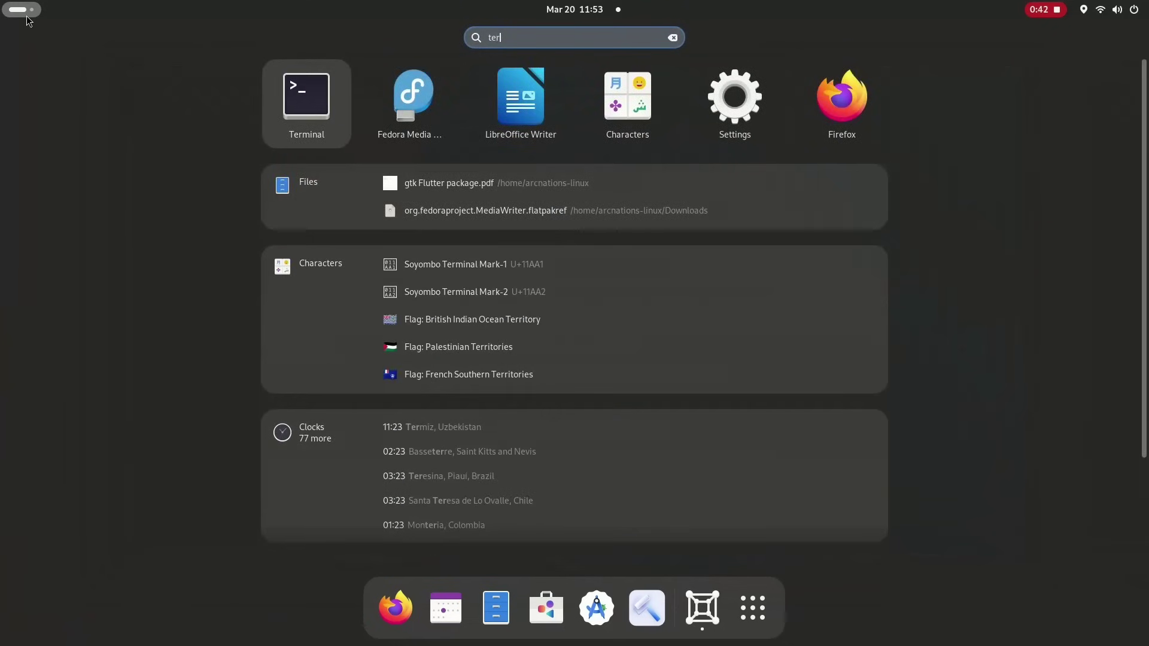
pyautogui.press('Return')
# - Run the totem version check on Fedora and select both terminals' 'totem 43.0' output for comparison
pyautogui.moveTo(666, 36); pyautogui.dragTo(747, 203)
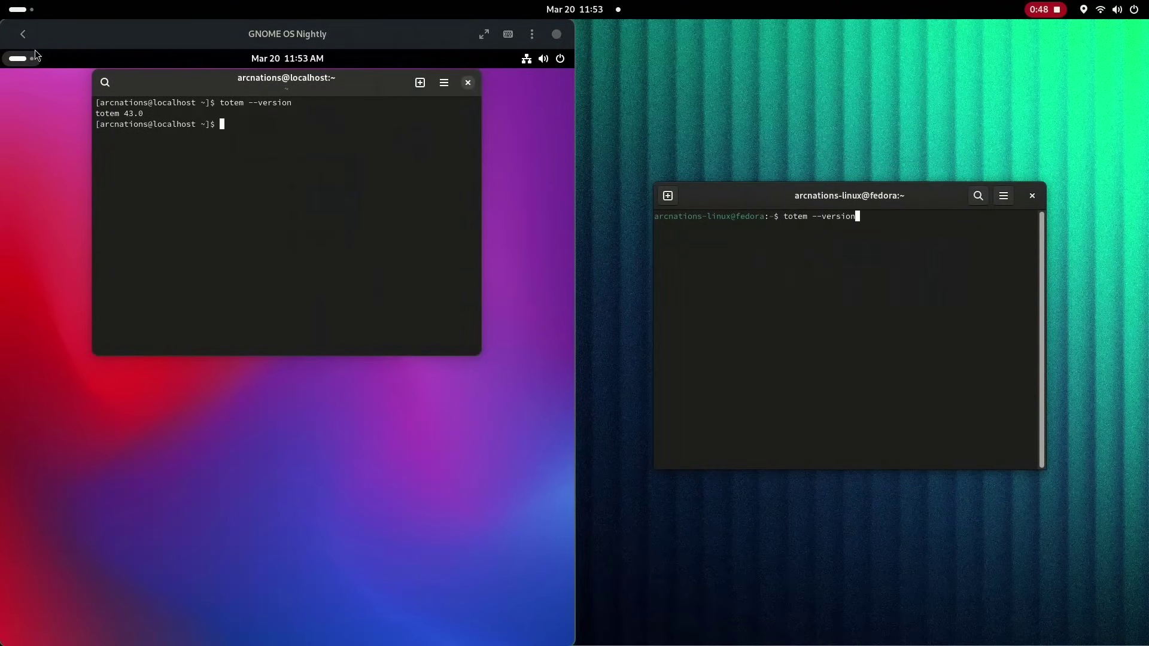
pyautogui.press('Return')
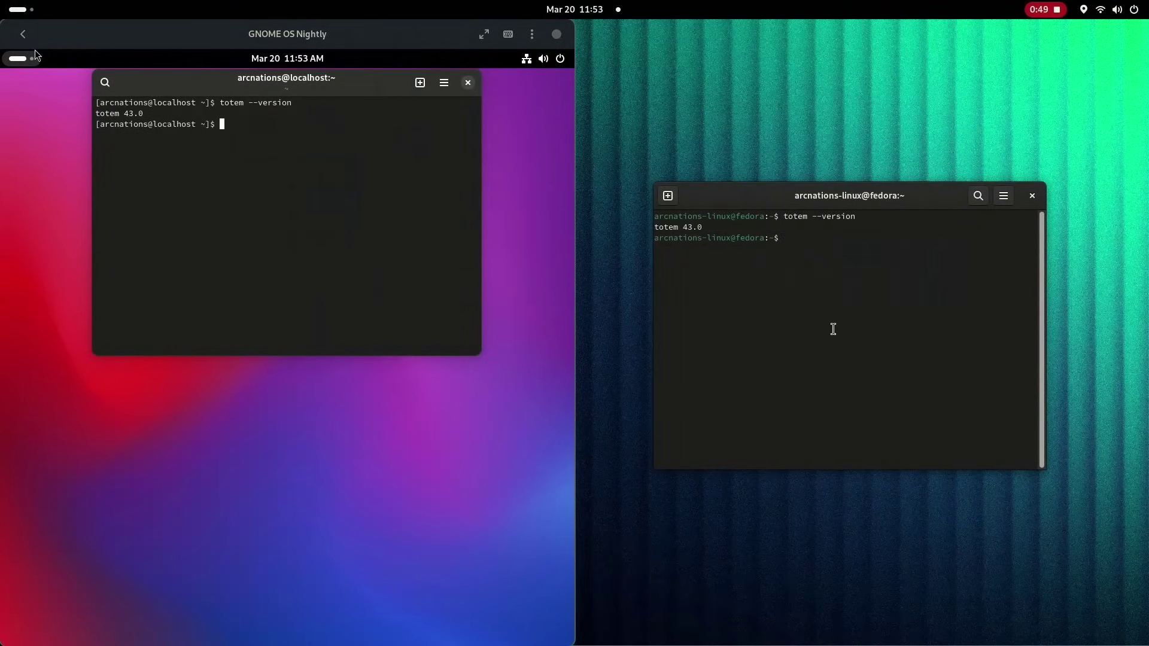
pyautogui.click(143, 113)
pyautogui.moveTo(143, 113); pyautogui.dragTo(232, 142)
pyautogui.click(684, 227)
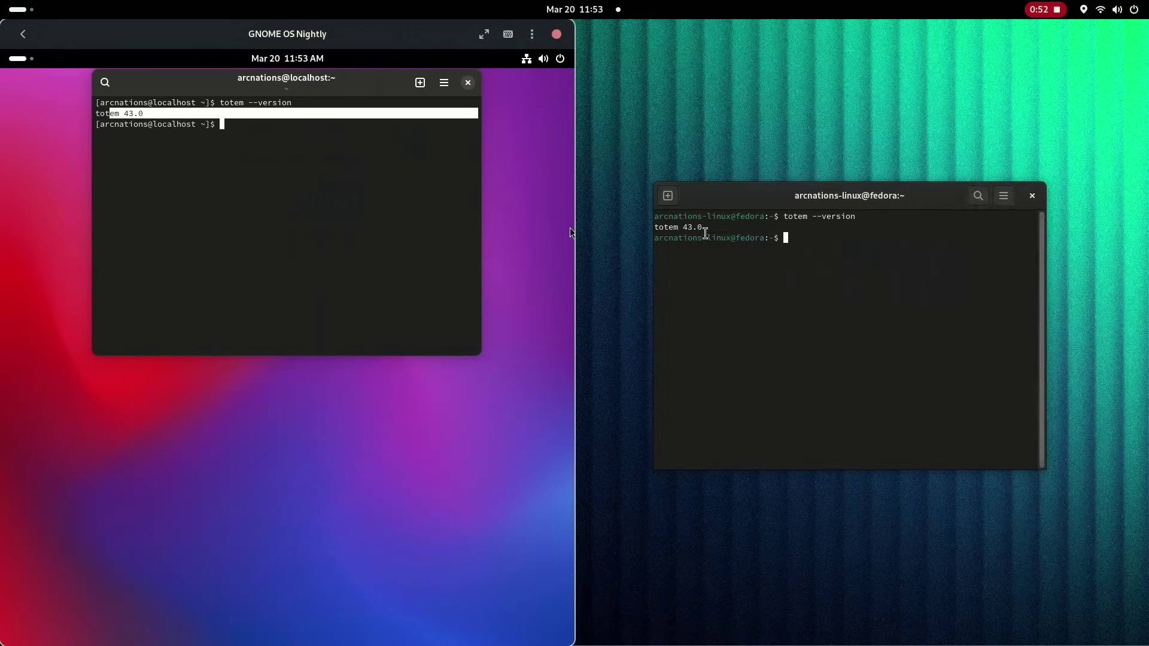
pyautogui.tripleClick(684, 227)
pyautogui.click(683, 226)
pyautogui.moveTo(698, 227); pyautogui.dragTo(1029, 227)
# - Show the Fedora system About details in Settings, then the Disks main menu
pyautogui.click(1144, 6)
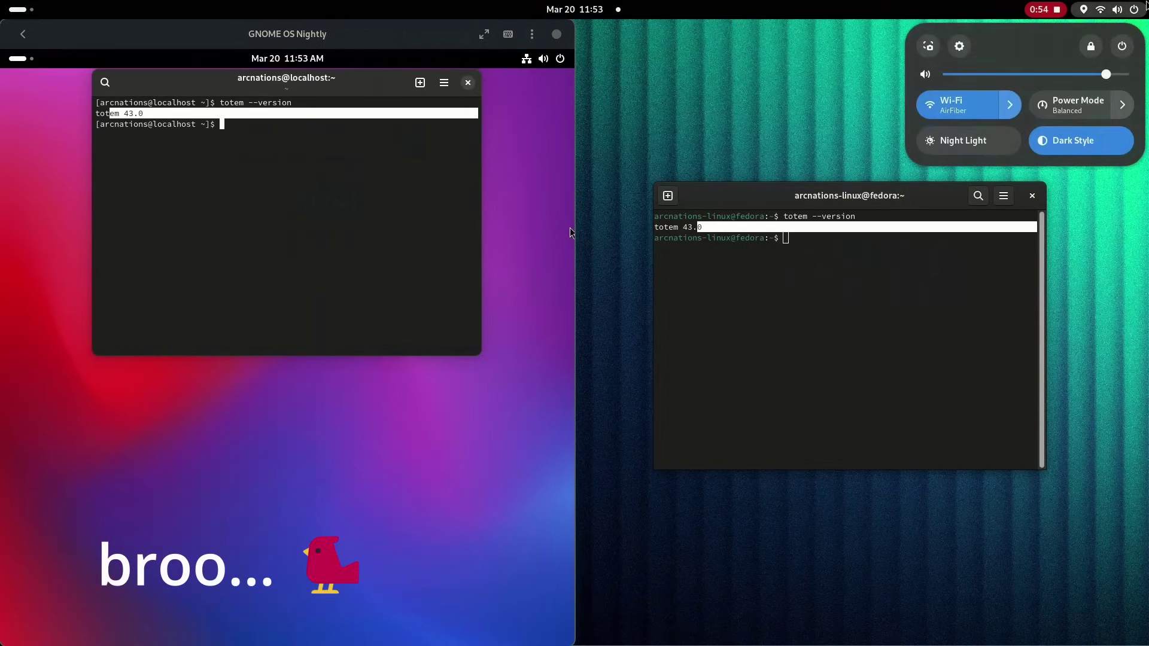
pyautogui.click(958, 48)
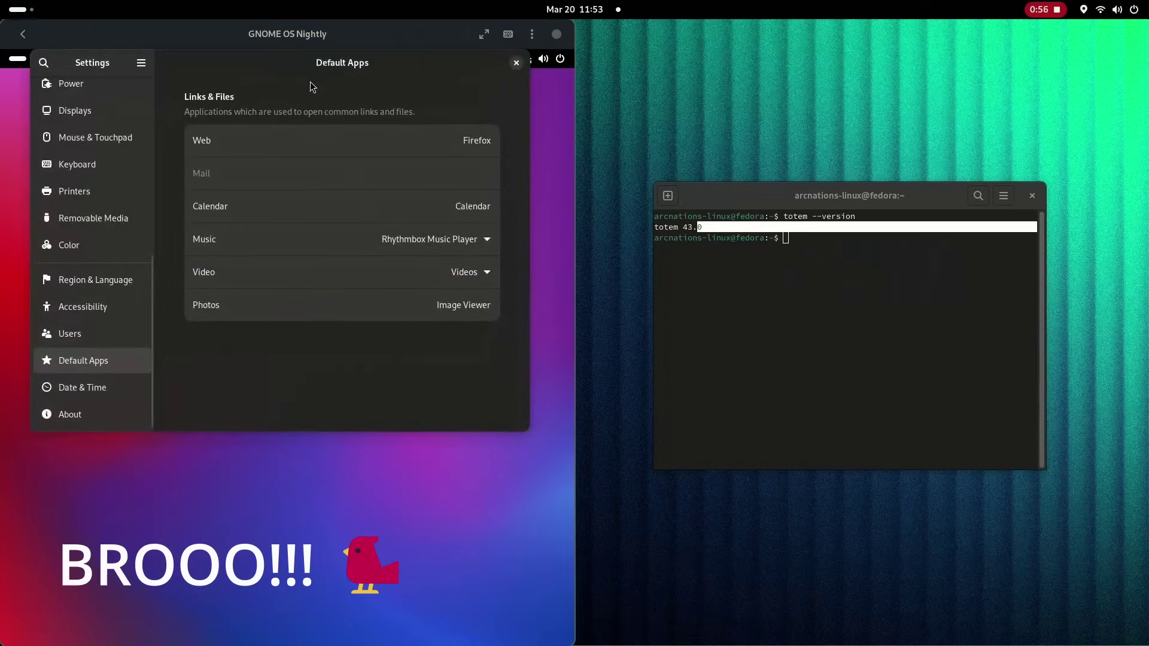
pyautogui.moveTo(377, 96); pyautogui.dragTo(745, 105)
pyautogui.click(475, 449)
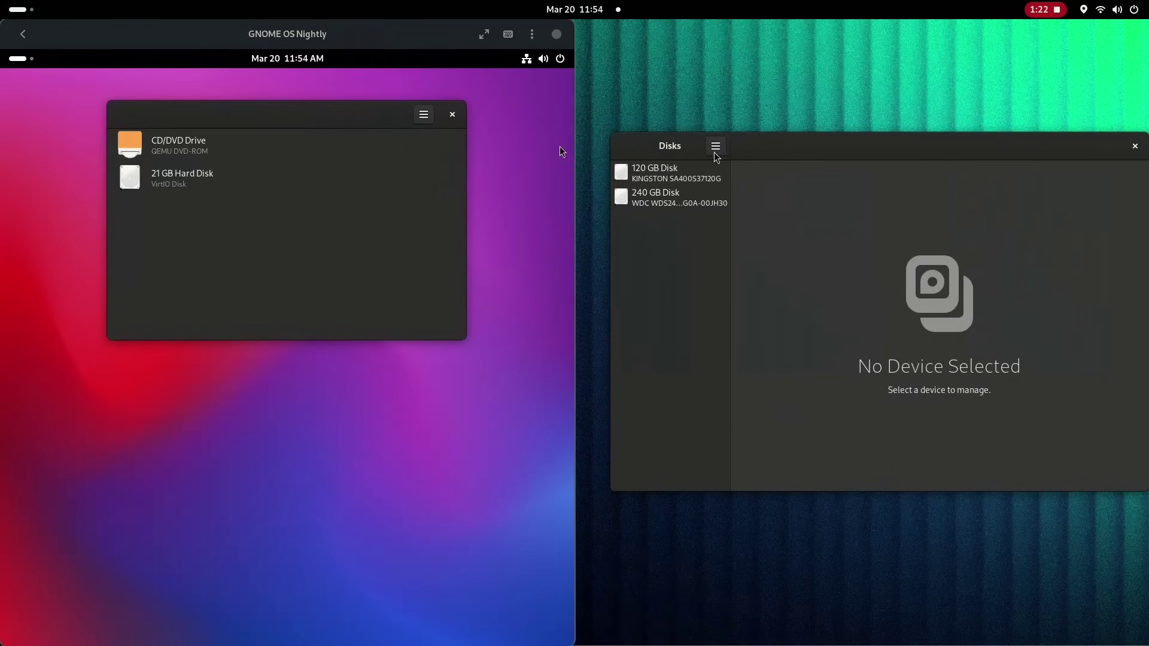
pyautogui.click(715, 146)
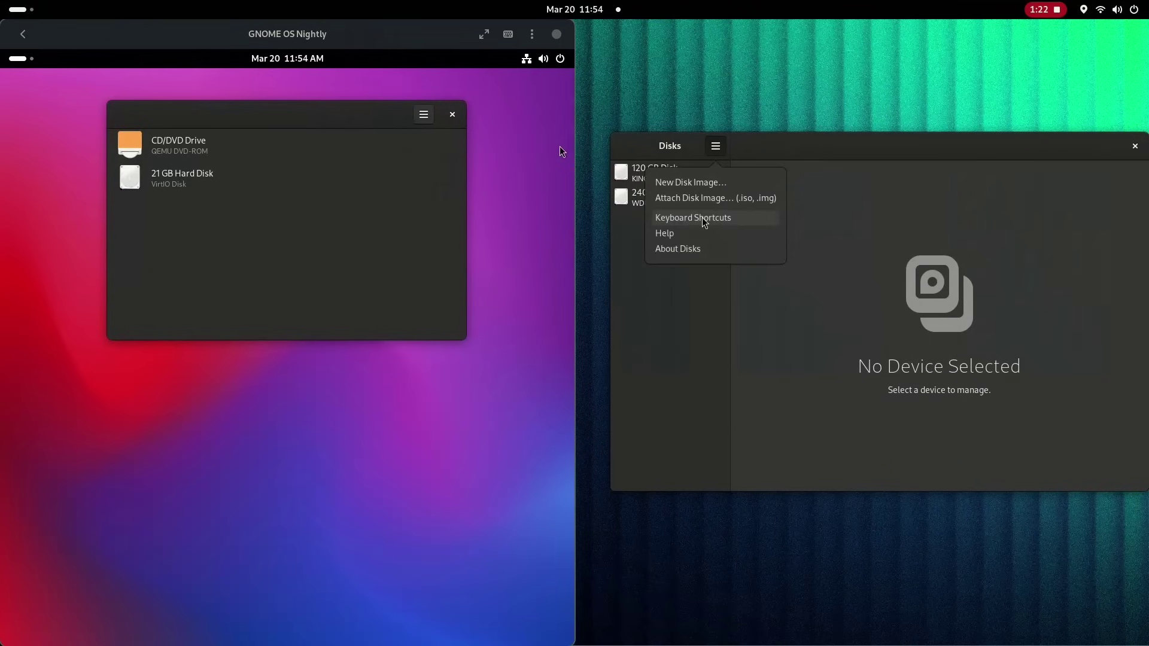
# - Open About Disks on the Fedora host and the GNOME OS VM to compare versions 45.1 and 44.0
pyautogui.click(688, 249)
pyautogui.click(423, 115)
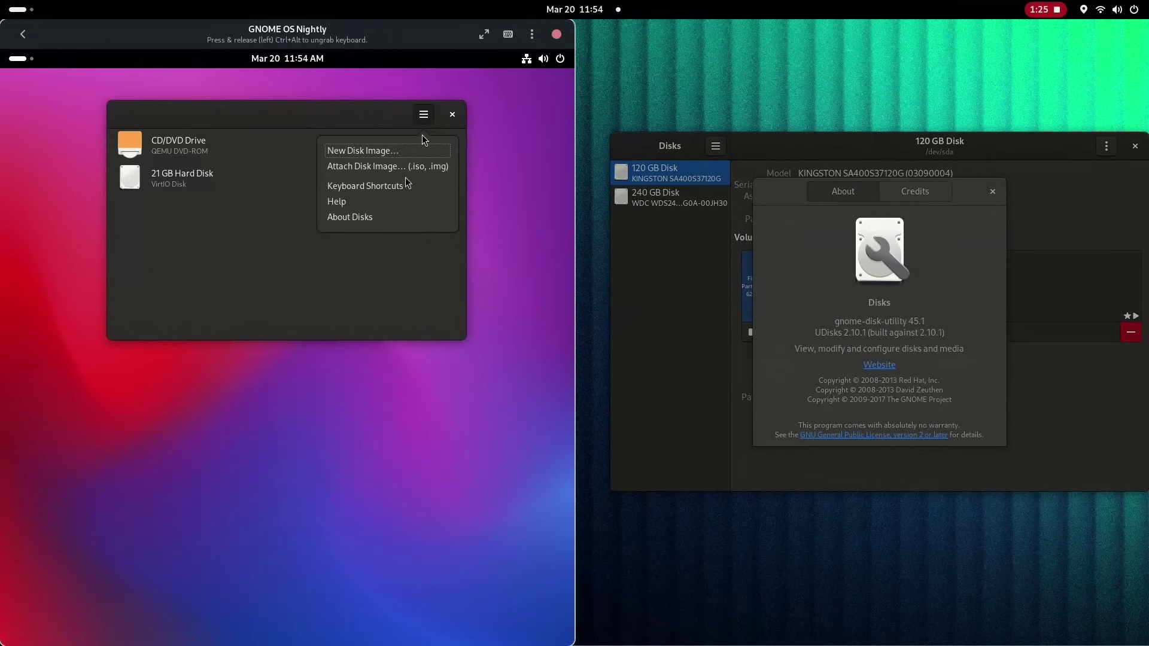
pyautogui.click(389, 221)
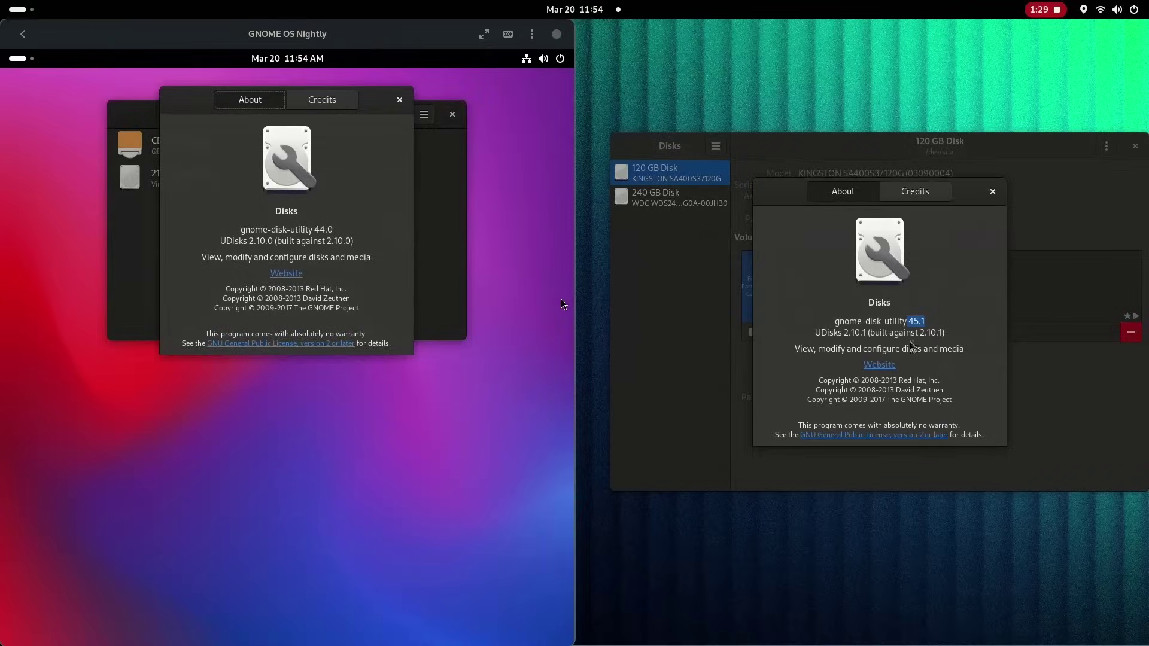
pyautogui.click(333, 230)
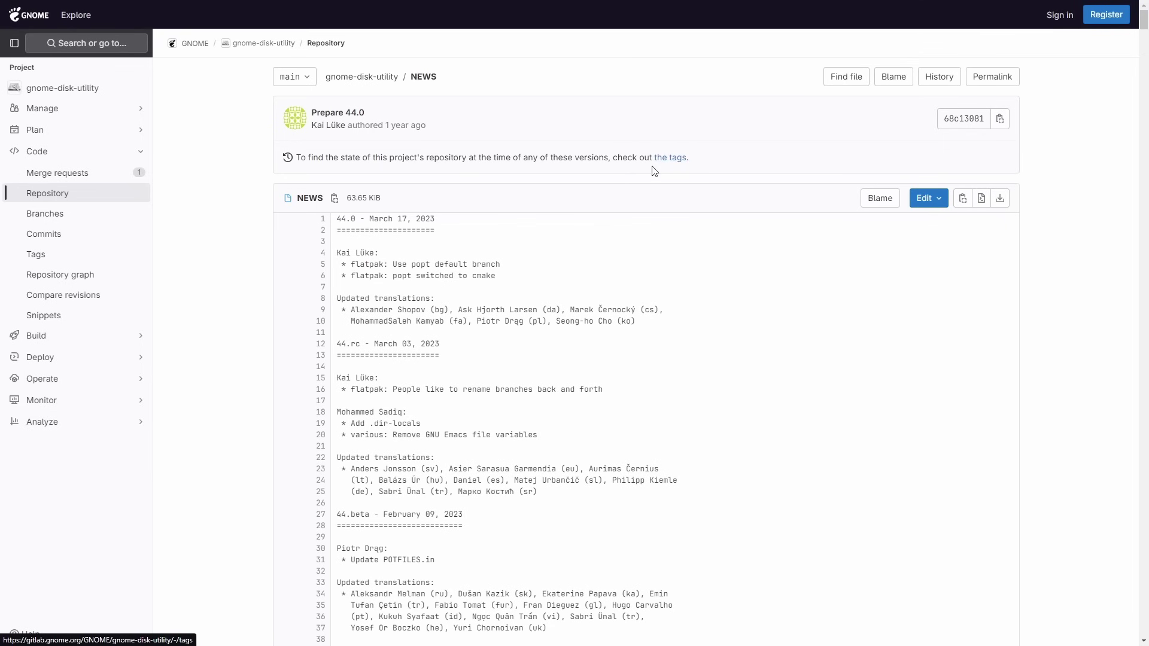
# - Review gnome-disk-utility's release tags, comparing the 45.1 and 46.0 entries, and reach the 46.0 commit
pyautogui.click(669, 158)
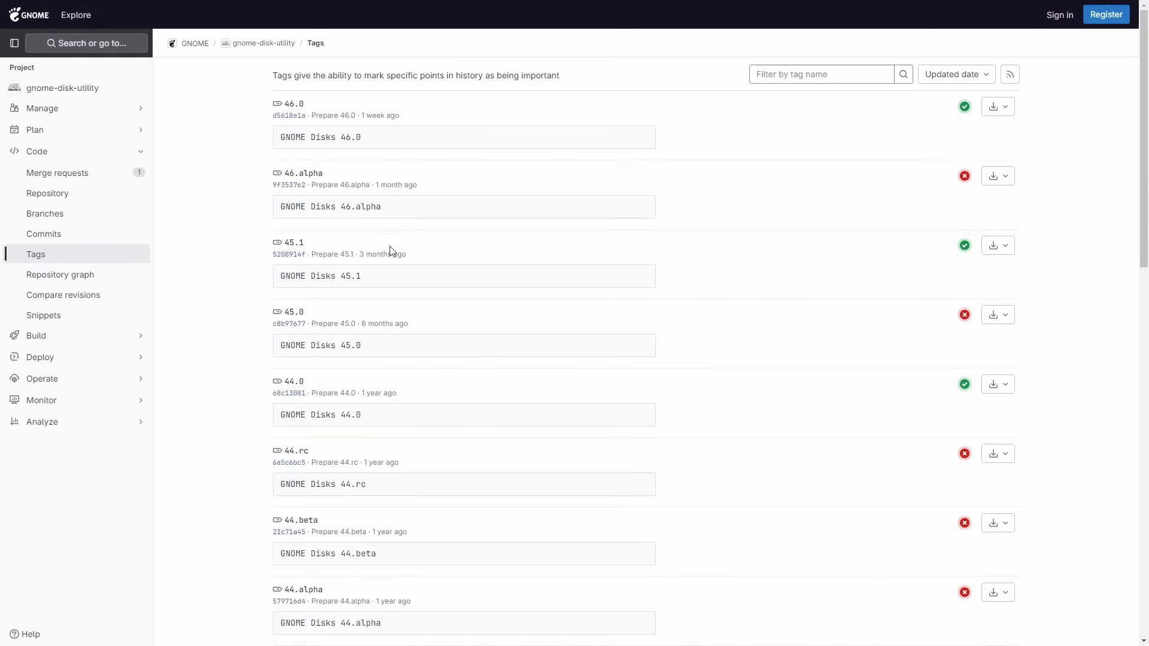
pyautogui.moveTo(368, 278); pyautogui.dragTo(279, 277)
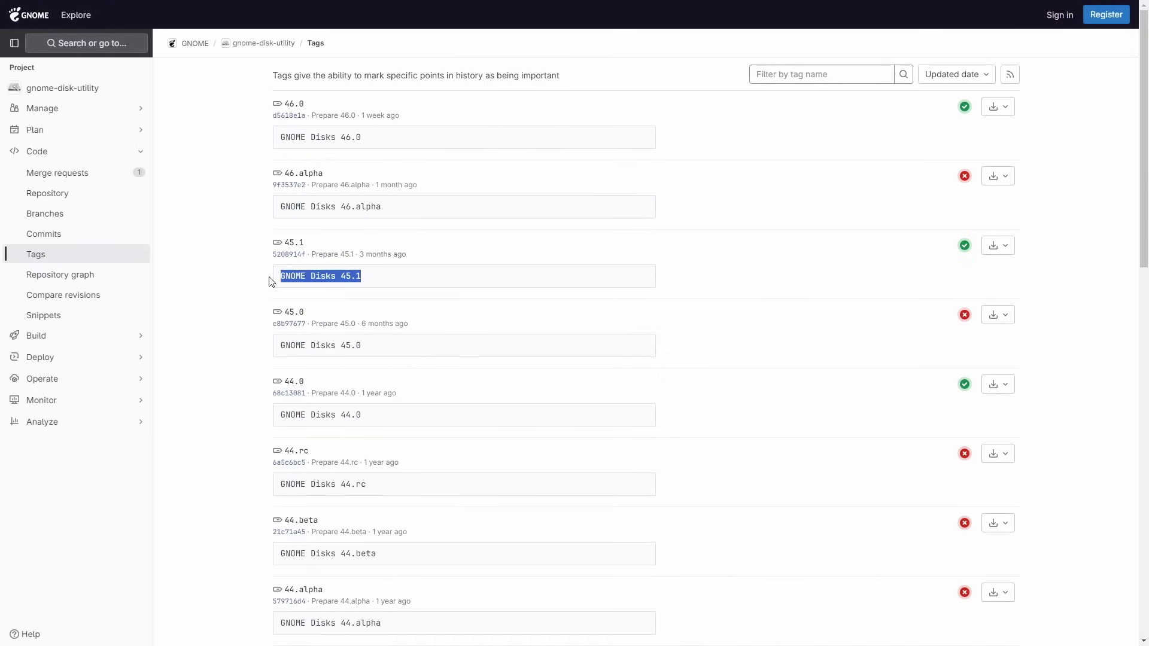
pyautogui.moveTo(395, 139); pyautogui.dragTo(256, 142)
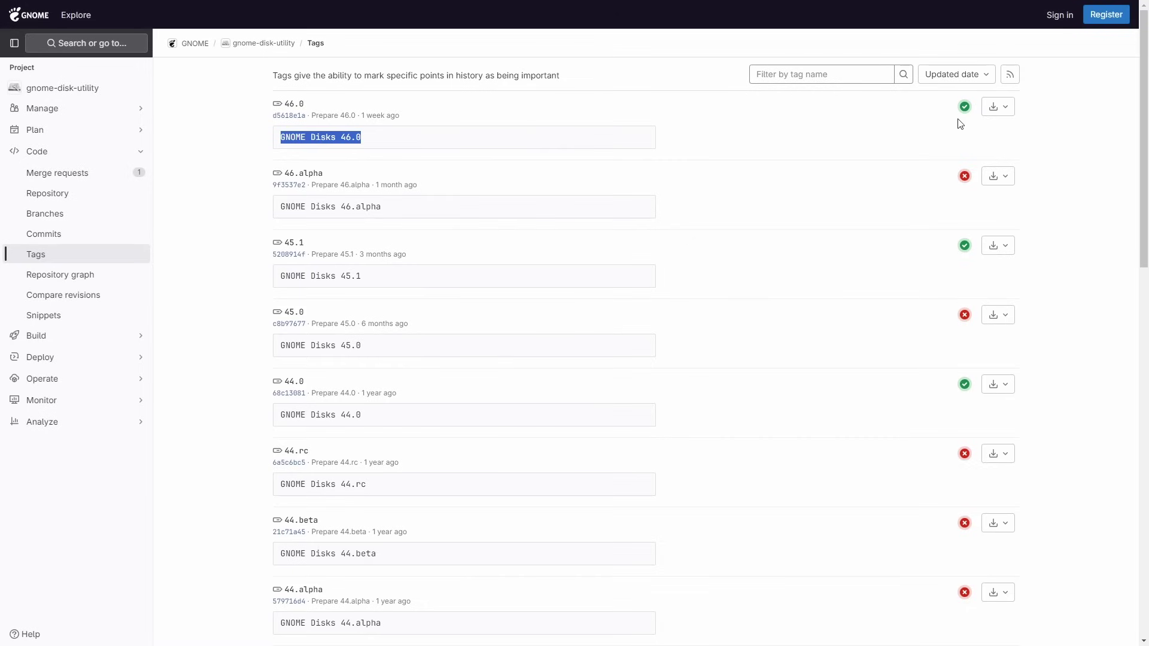
pyautogui.click(1005, 110)
pyautogui.click(782, 125)
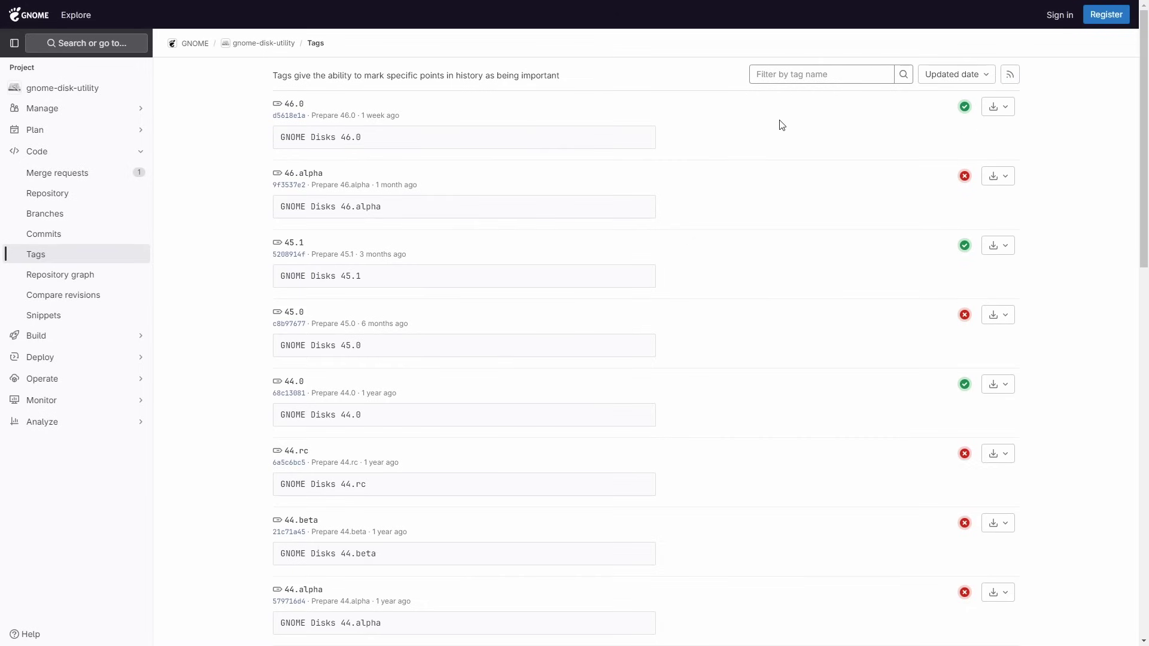
pyautogui.moveTo(376, 141); pyautogui.dragTo(258, 142)
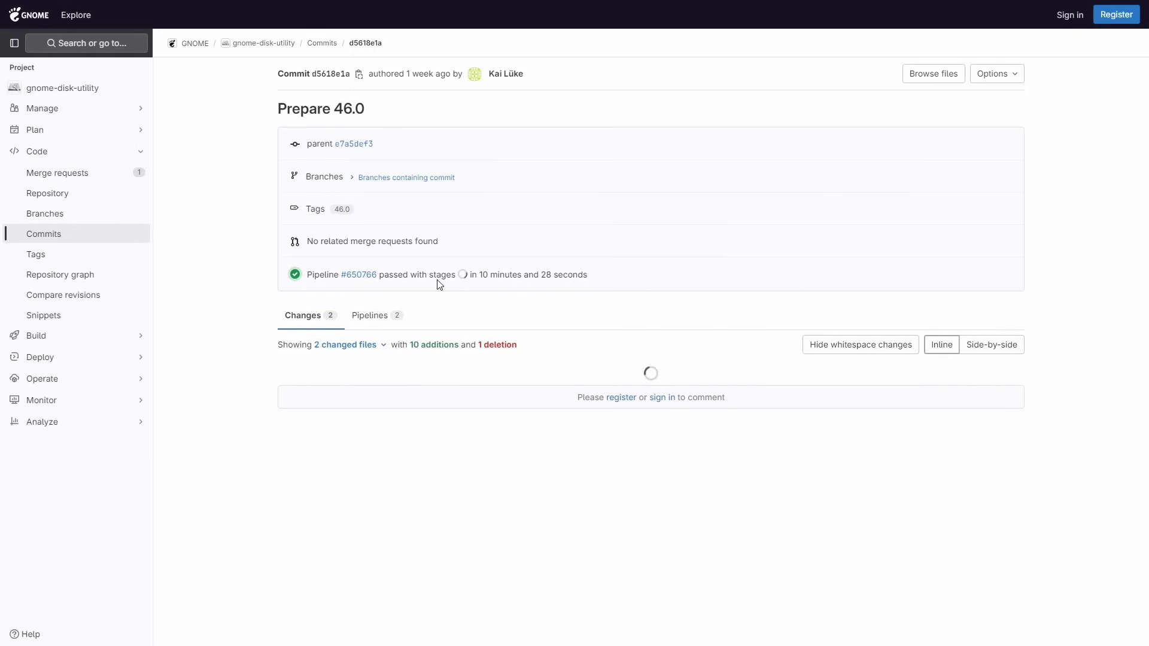
pyautogui.scroll(-2, 446, 361)
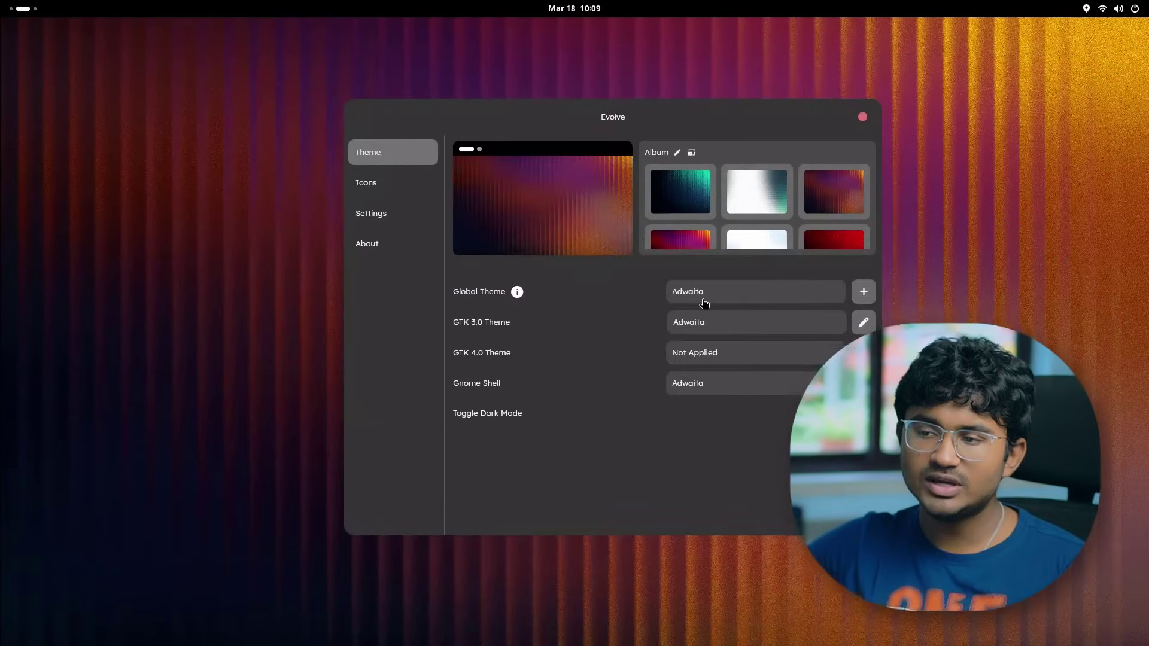
# - Apply Everforest-Dark-B as the global theme for GTK 3.0, GTK 4.0 and Gnome Shell
pyautogui.click(705, 293)
pyautogui.click(714, 315)
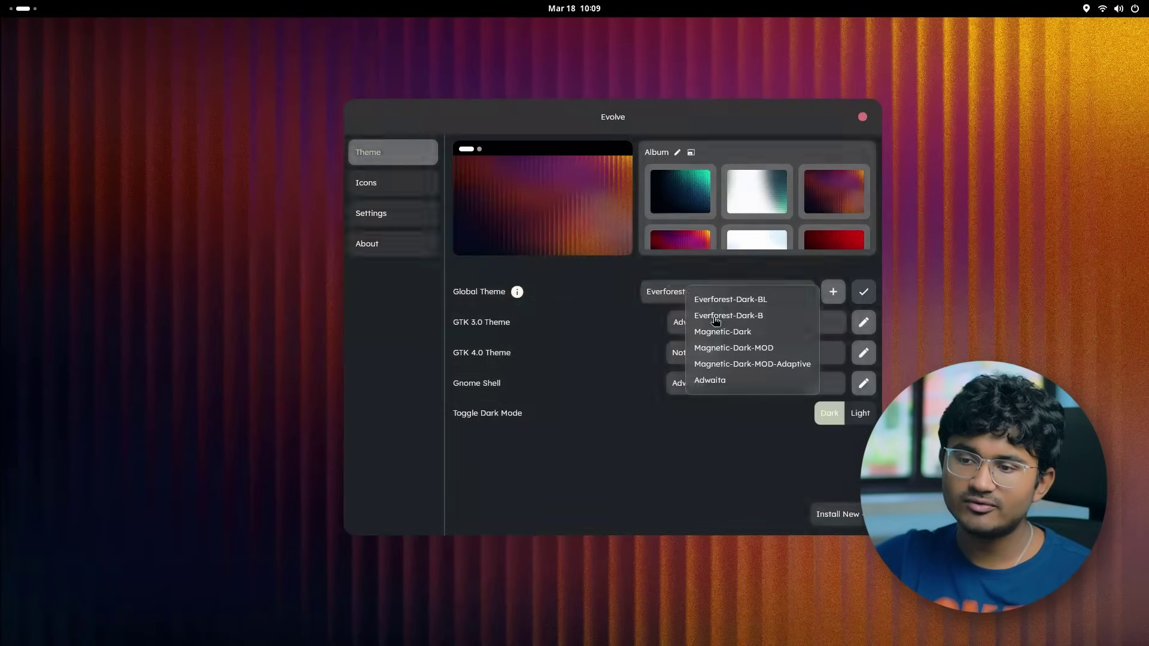
pyautogui.click(863, 291)
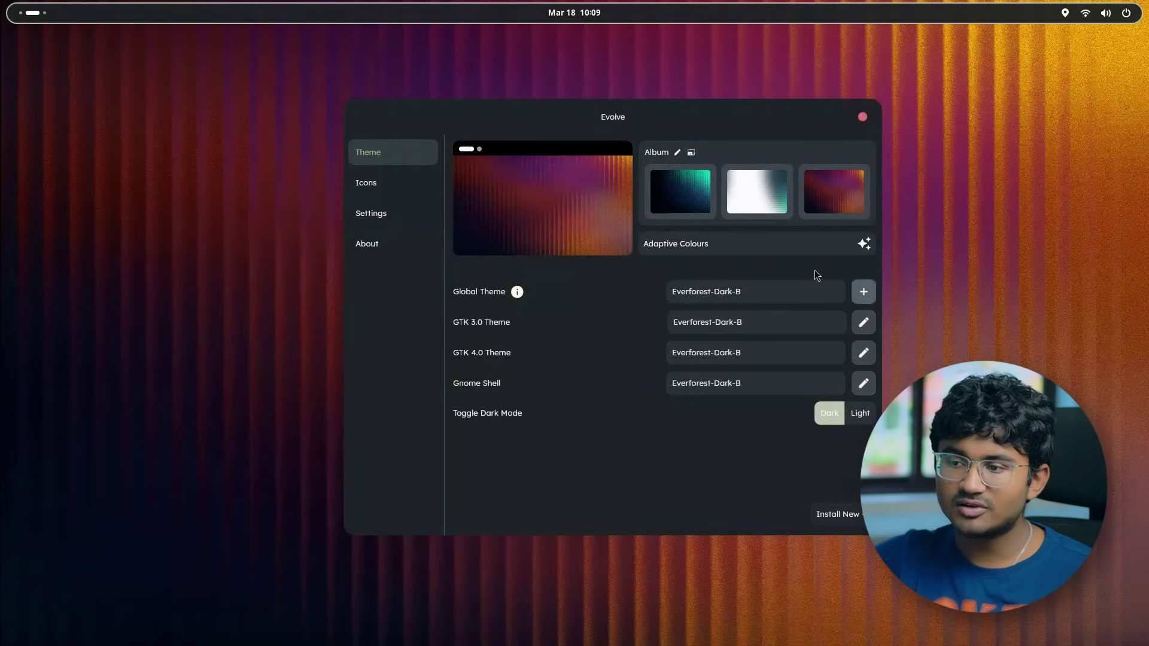
# - Switch between workspaces in the overview and show the full app grid in the new theme
pyautogui.click(31, 16)
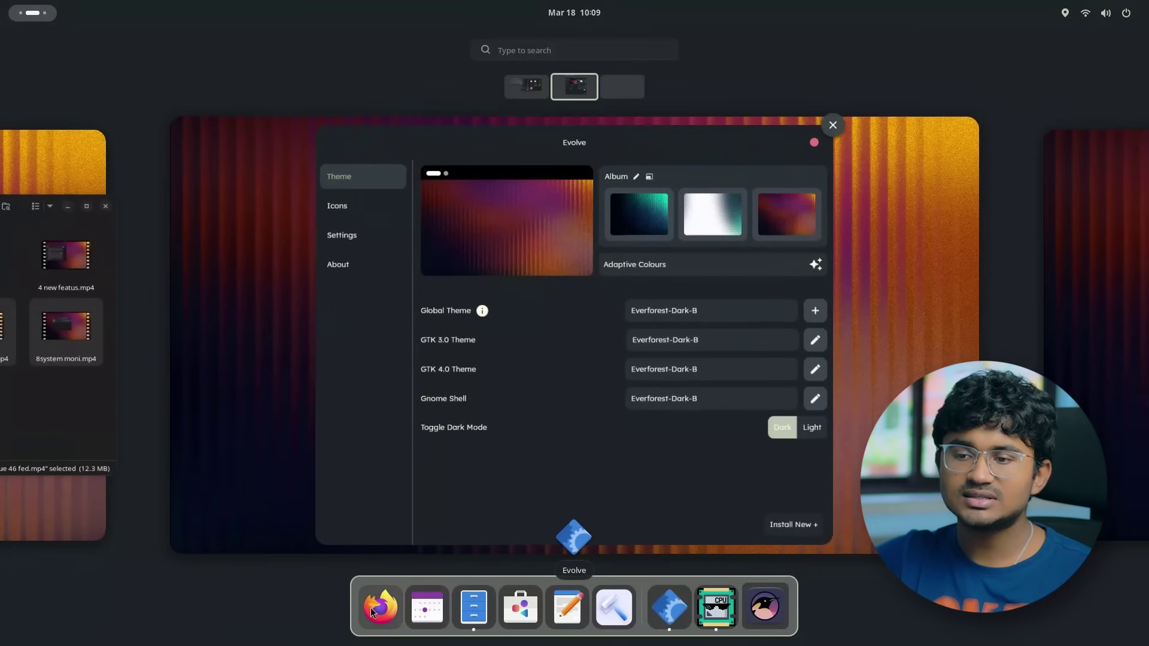
pyautogui.click(731, 606)
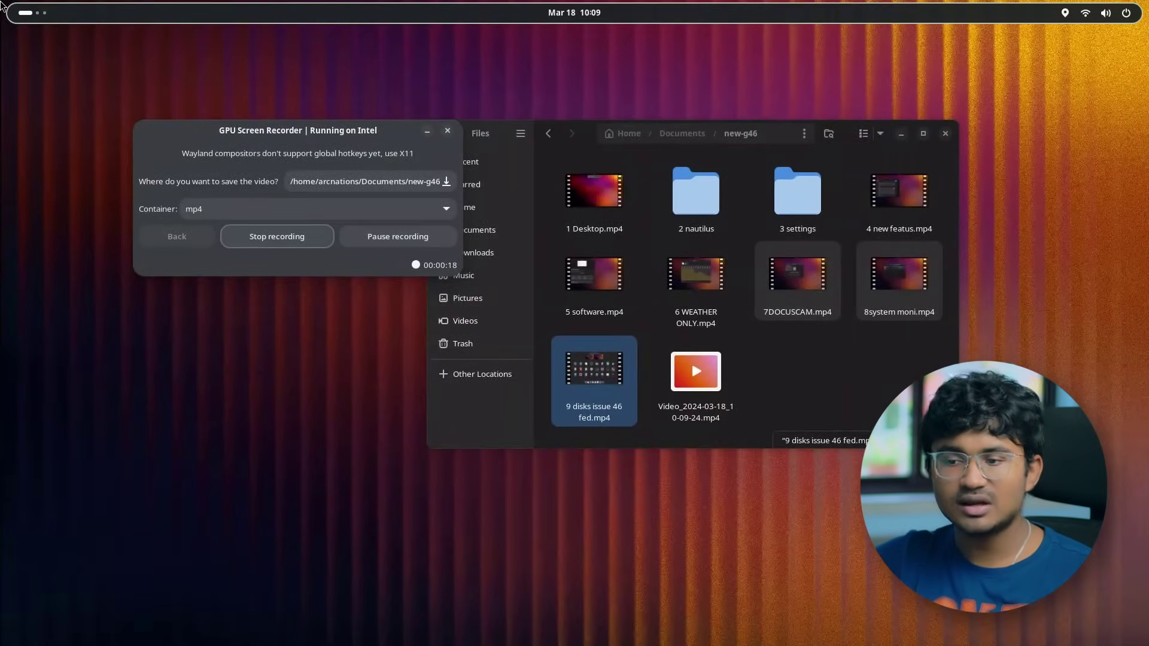
pyautogui.click(39, 14)
pyautogui.click(792, 515)
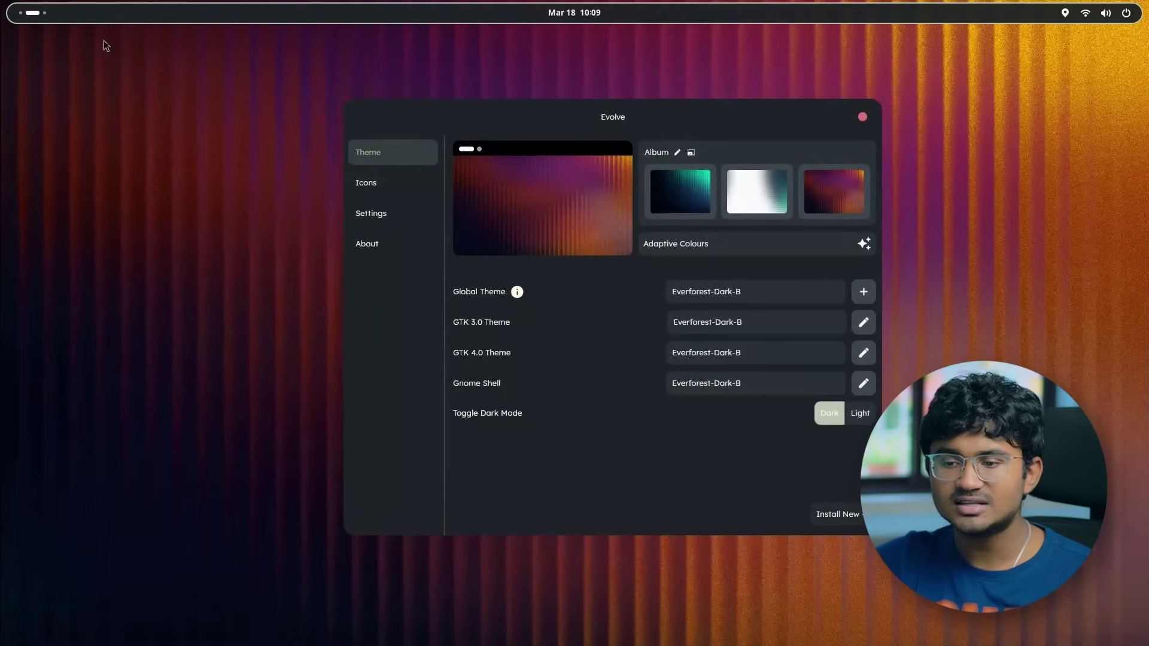
pyautogui.click(32, 13)
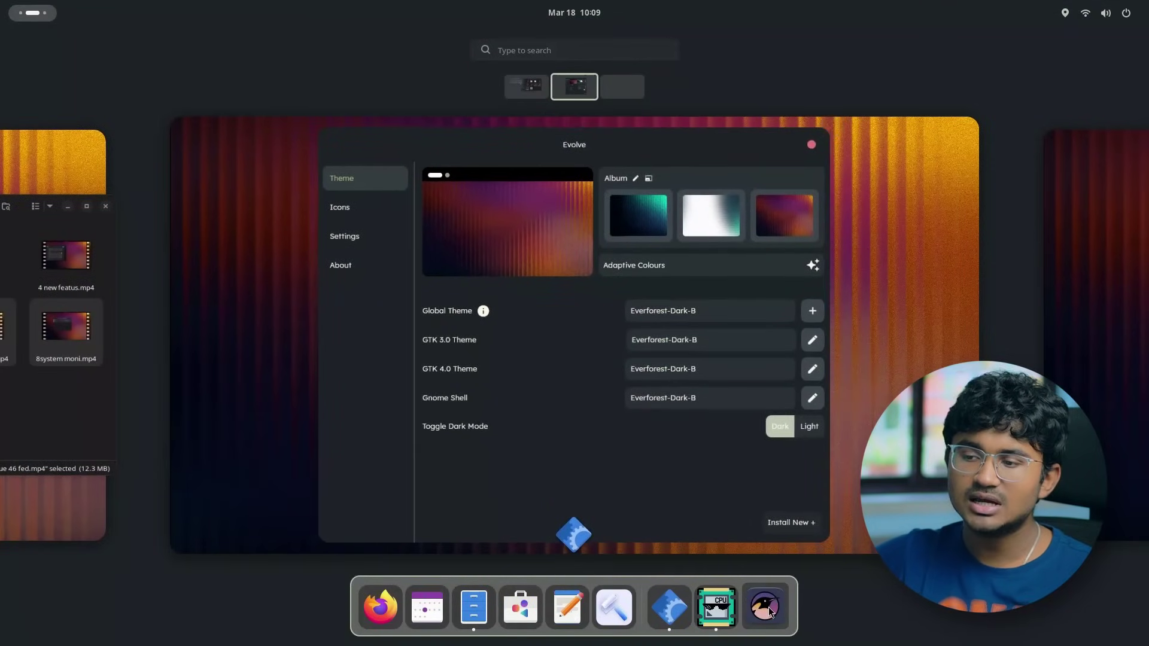
pyautogui.press('super+a')
pyautogui.scroll(-1, 707, 320)
pyautogui.scroll(1, 385, 335)
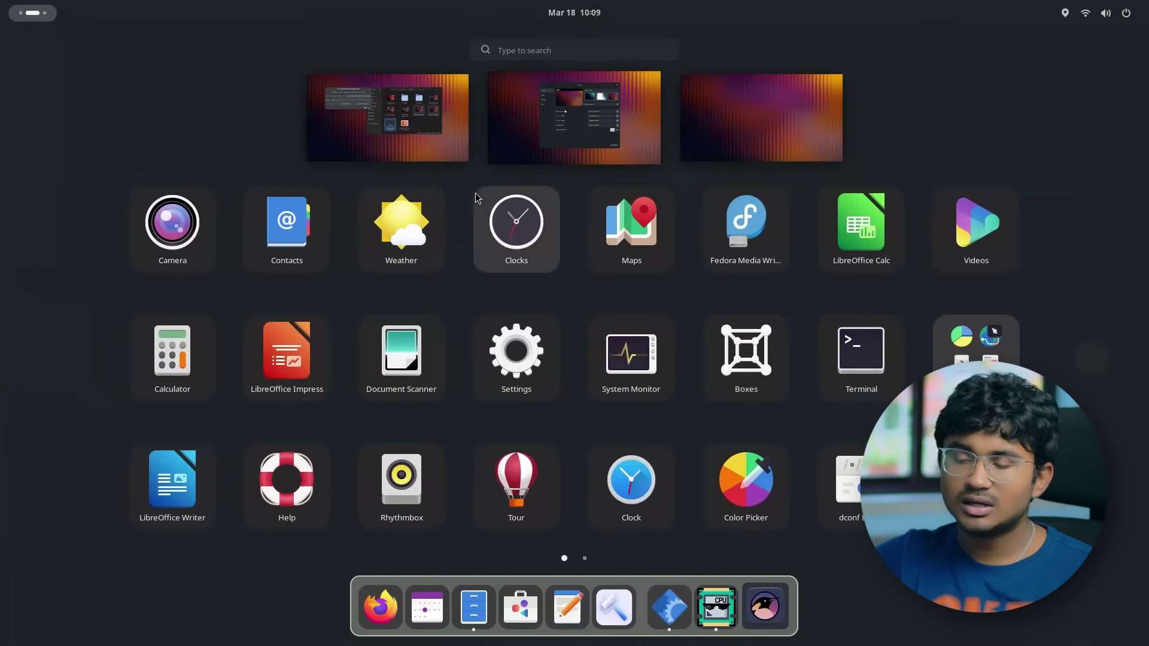
# - Create an editable theme copy named 'edited-adwaita' and set it as the Gnome Shell theme
pyautogui.click(600, 158)
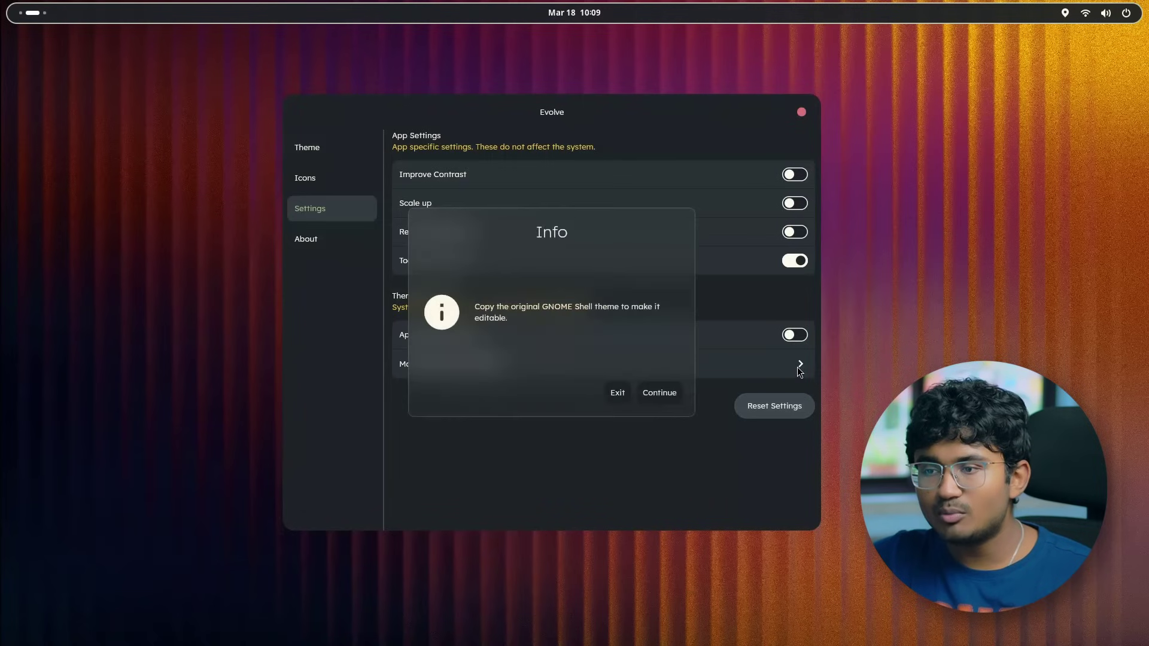
pyautogui.click(658, 393)
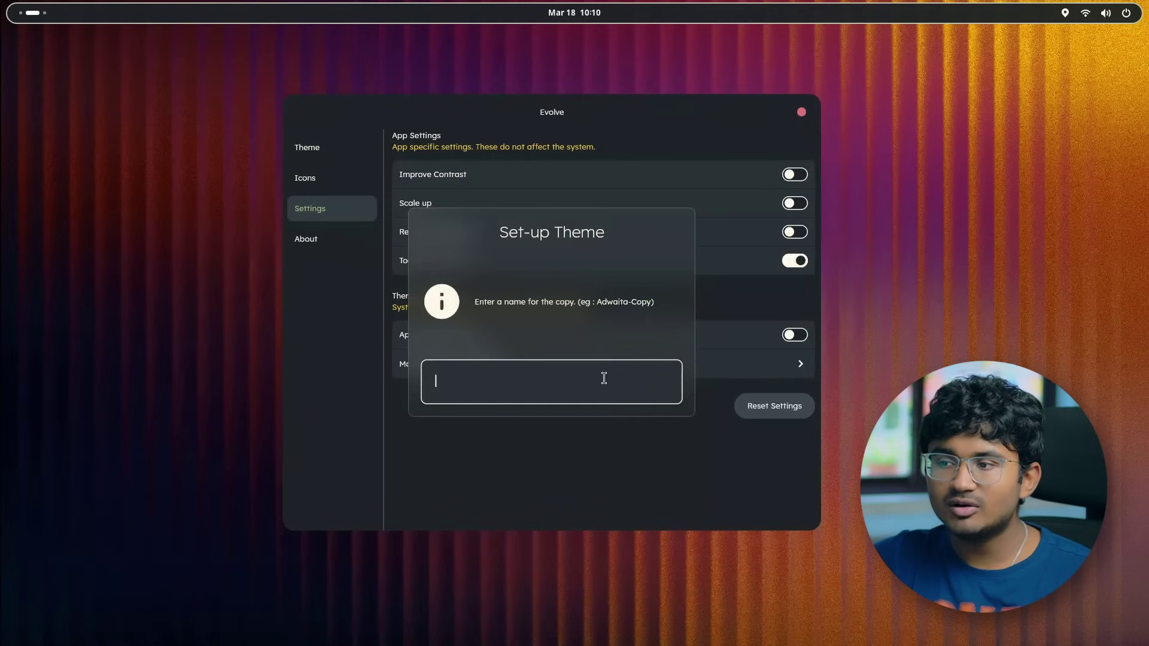
pyautogui.write('edited-adwaita')
pyautogui.click(662, 382)
pyautogui.click(329, 147)
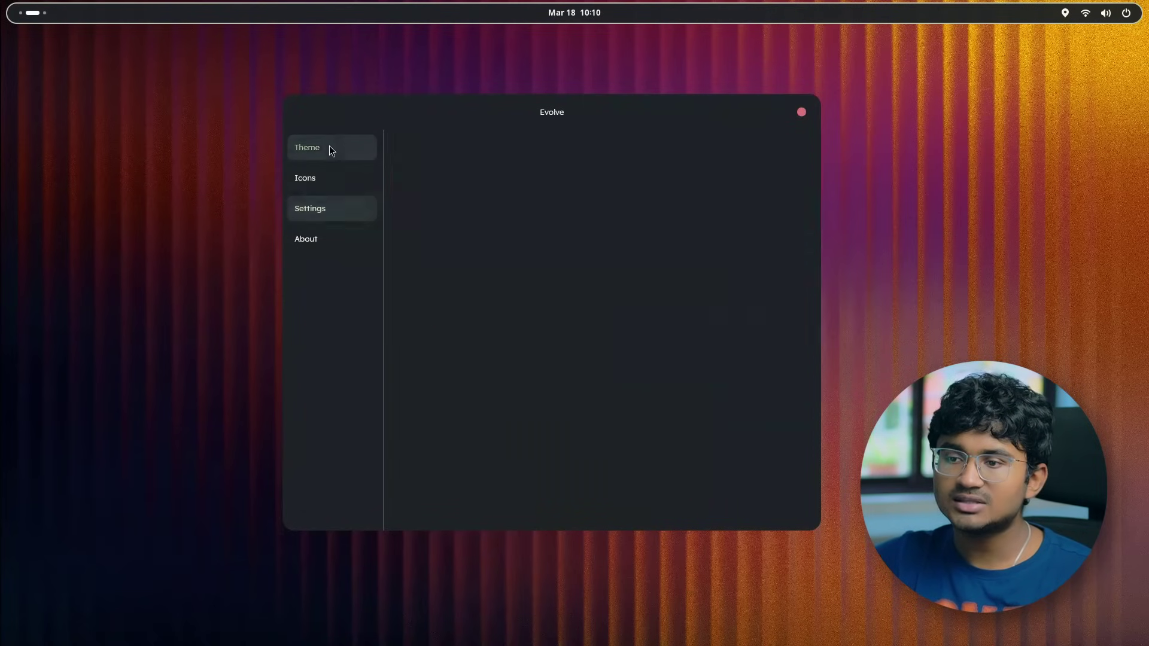
pyautogui.click(629, 383)
pyautogui.click(661, 484)
pyautogui.press('super')
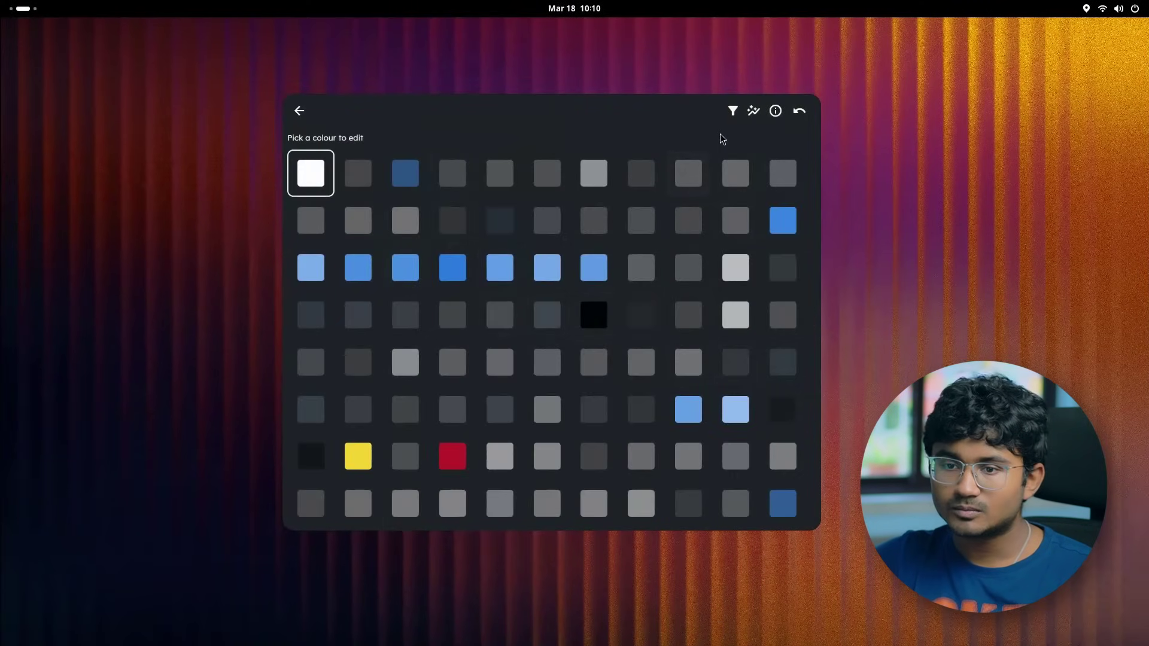
# - Filter colours by '3d', change #3D3D3D to blue #497EA5, and return to the Theme page
pyautogui.click(733, 111)
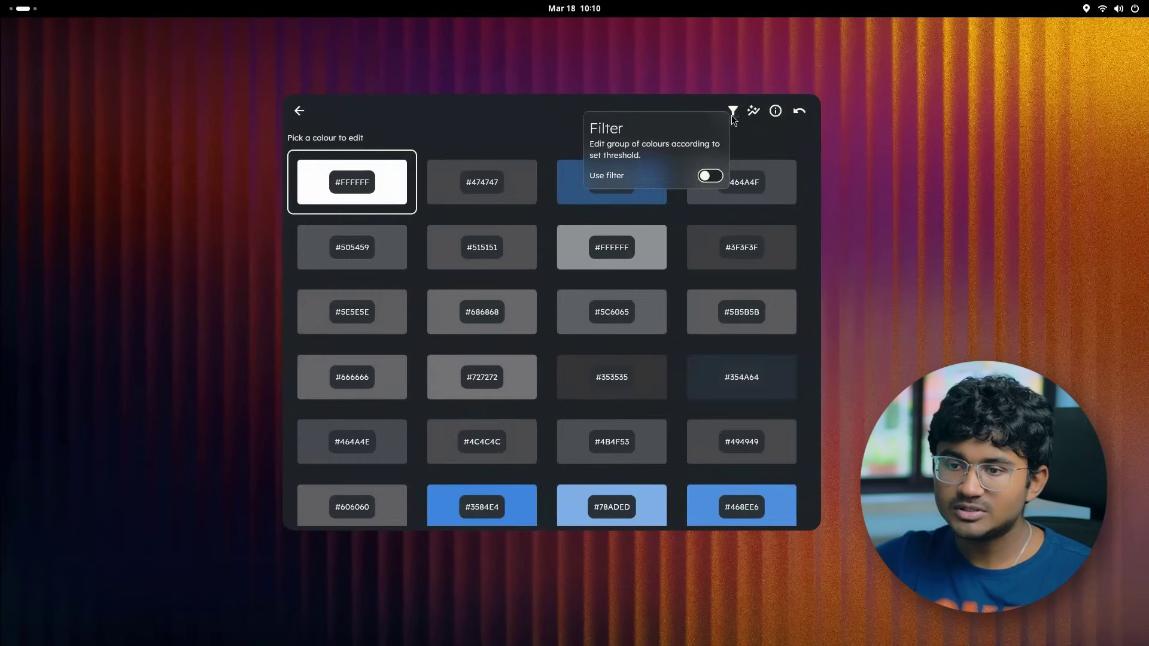
pyautogui.click(709, 175)
pyautogui.click(635, 328)
pyautogui.write('3d3d3d')
pyautogui.click(709, 327)
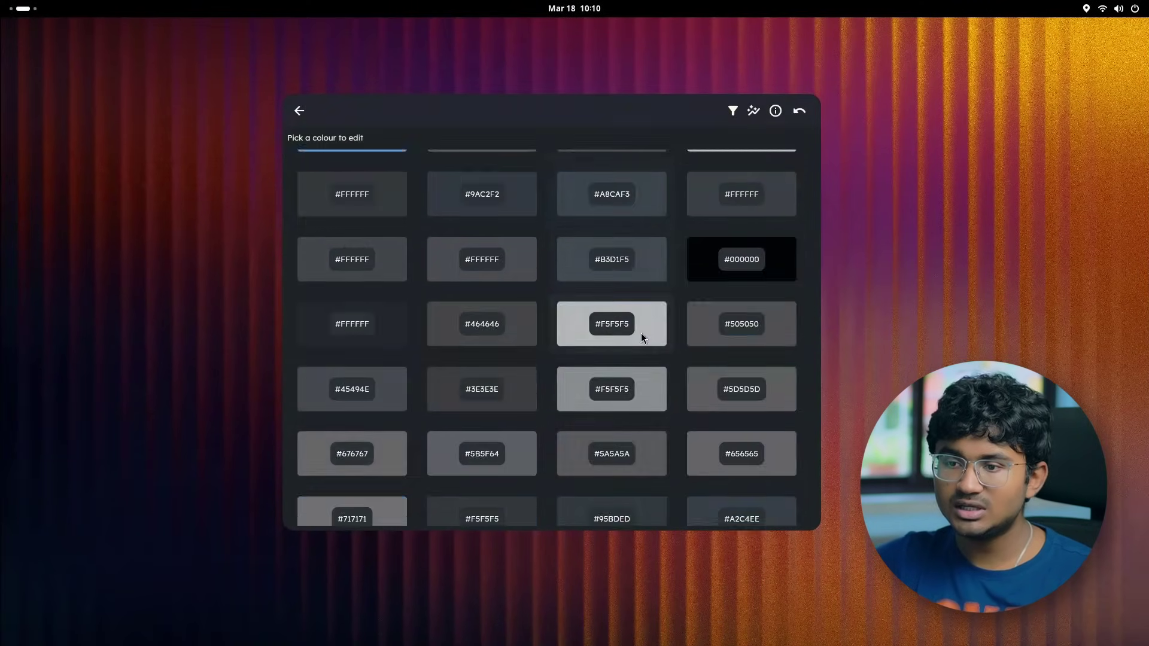
pyautogui.scroll(-10, 641, 333)
pyautogui.click(784, 309)
pyautogui.click(548, 241)
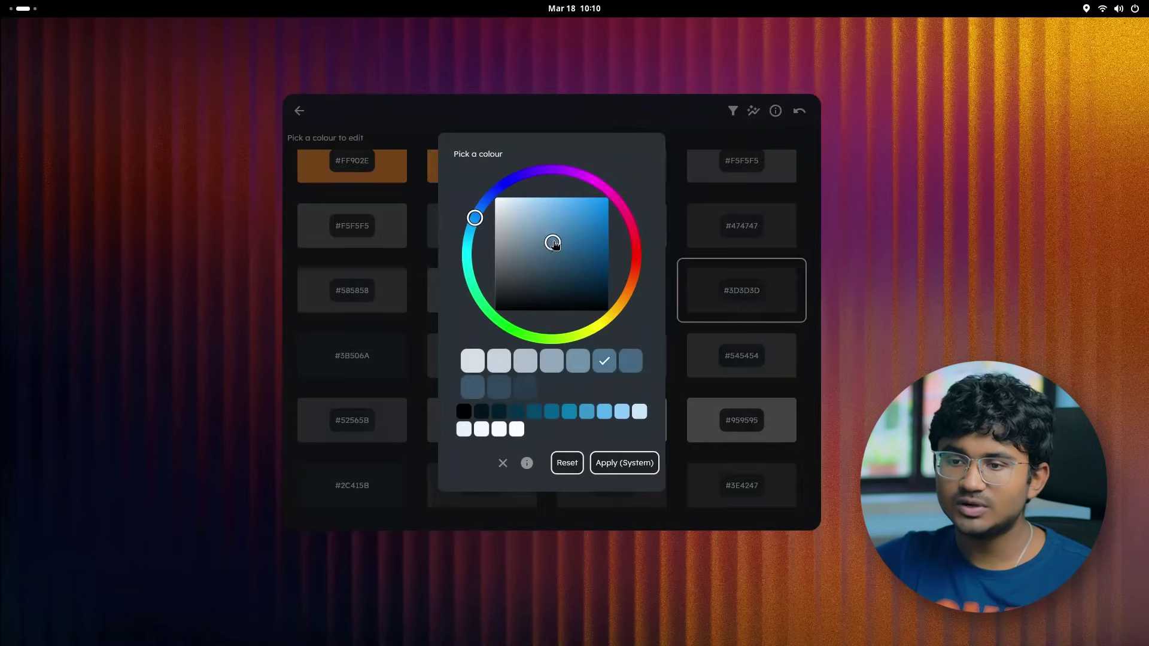
pyautogui.click(559, 236)
pyautogui.click(609, 466)
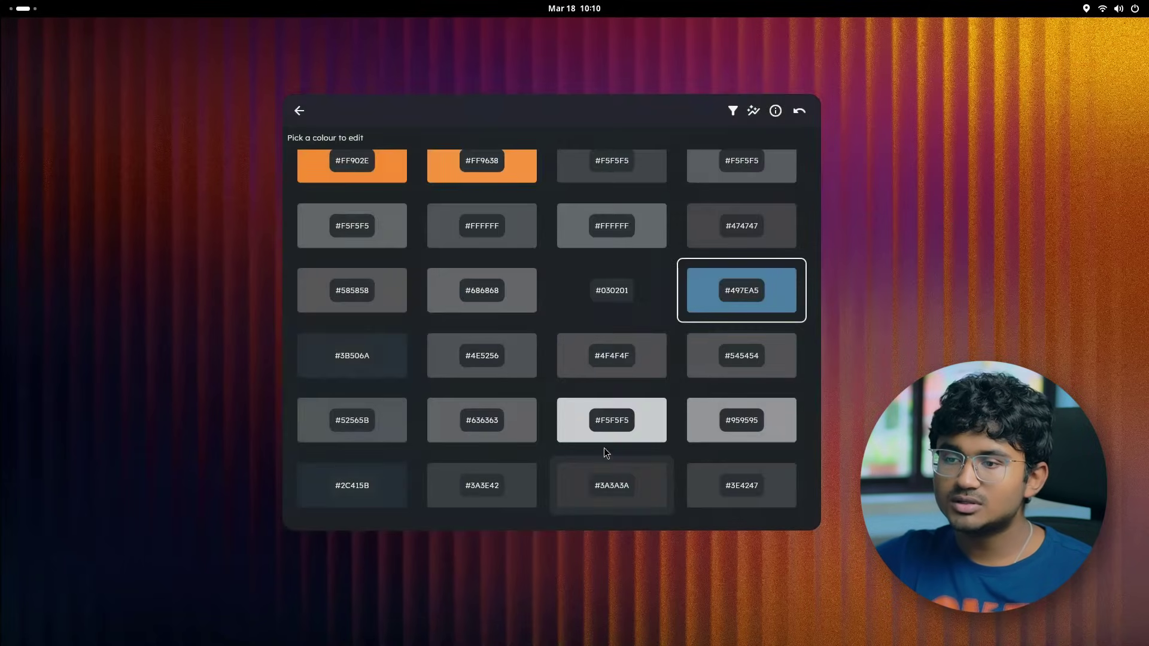
pyautogui.click(299, 111)
# - Check the app list in the overview, then bring the Evolve window back
pyautogui.click(22, 8)
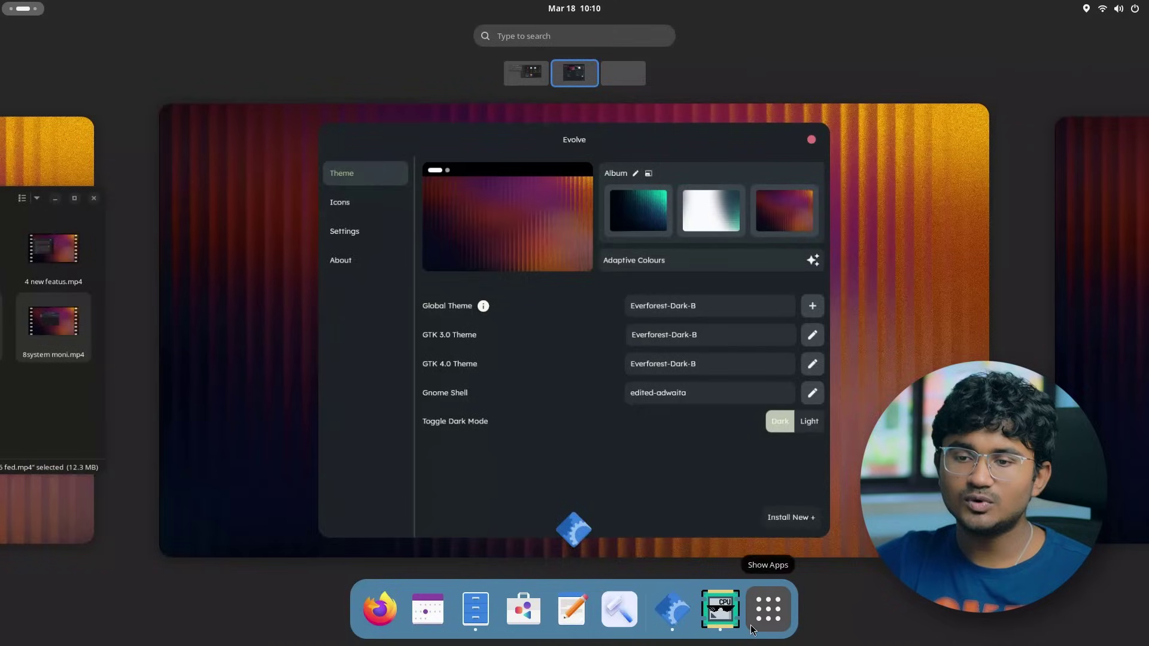
pyautogui.click(768, 609)
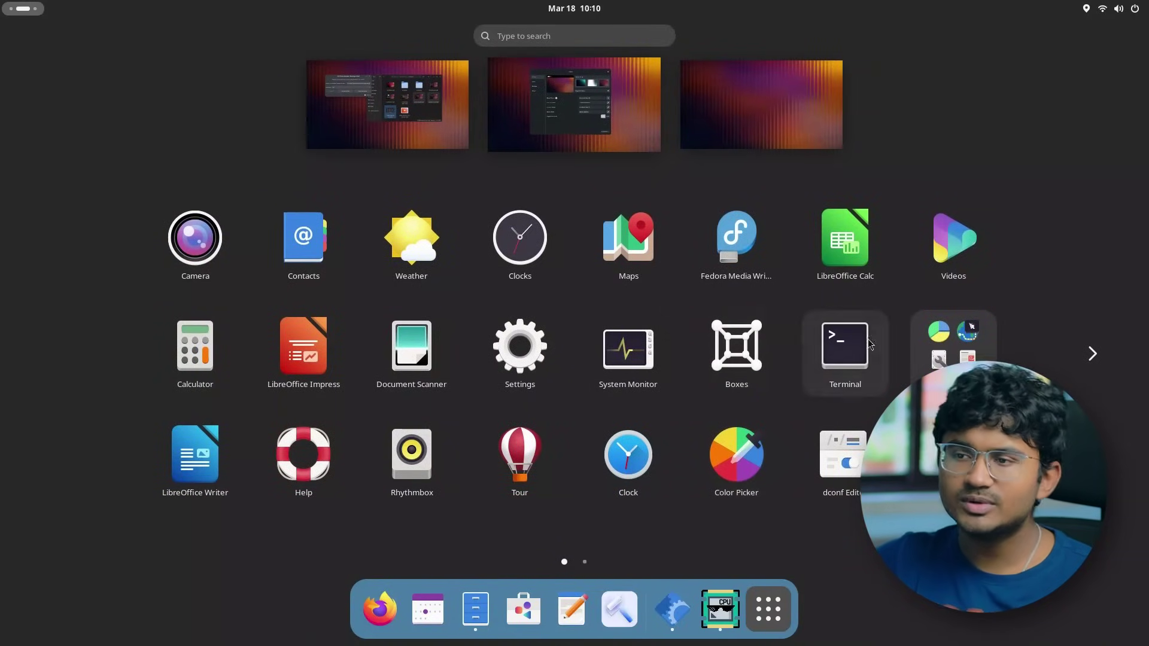
pyautogui.click(769, 616)
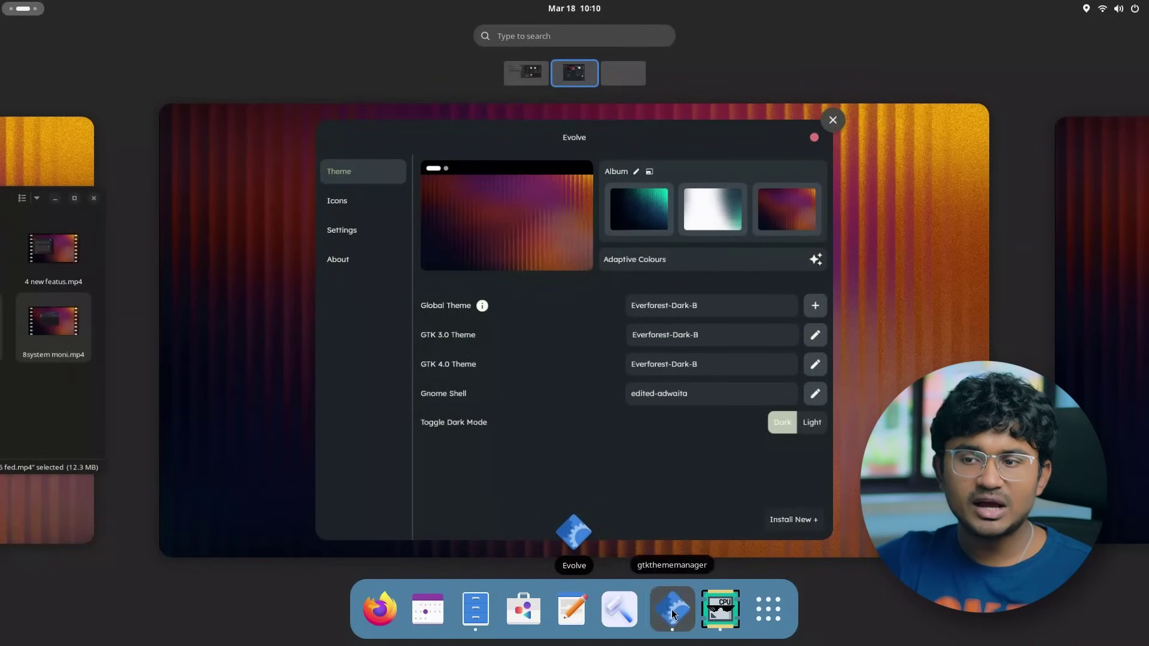
pyautogui.click(734, 400)
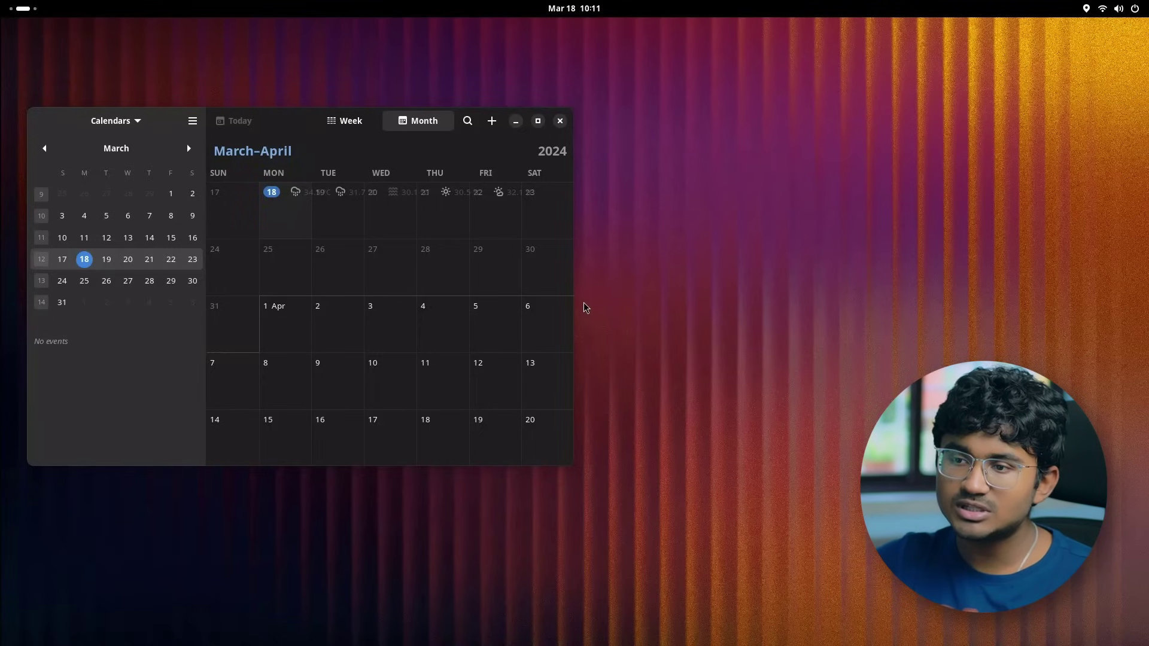
# - Narrow and re-widen the Calendar window, dismissing an accidental new event on March 23
pyautogui.moveTo(576, 308); pyautogui.dragTo(496, 309)
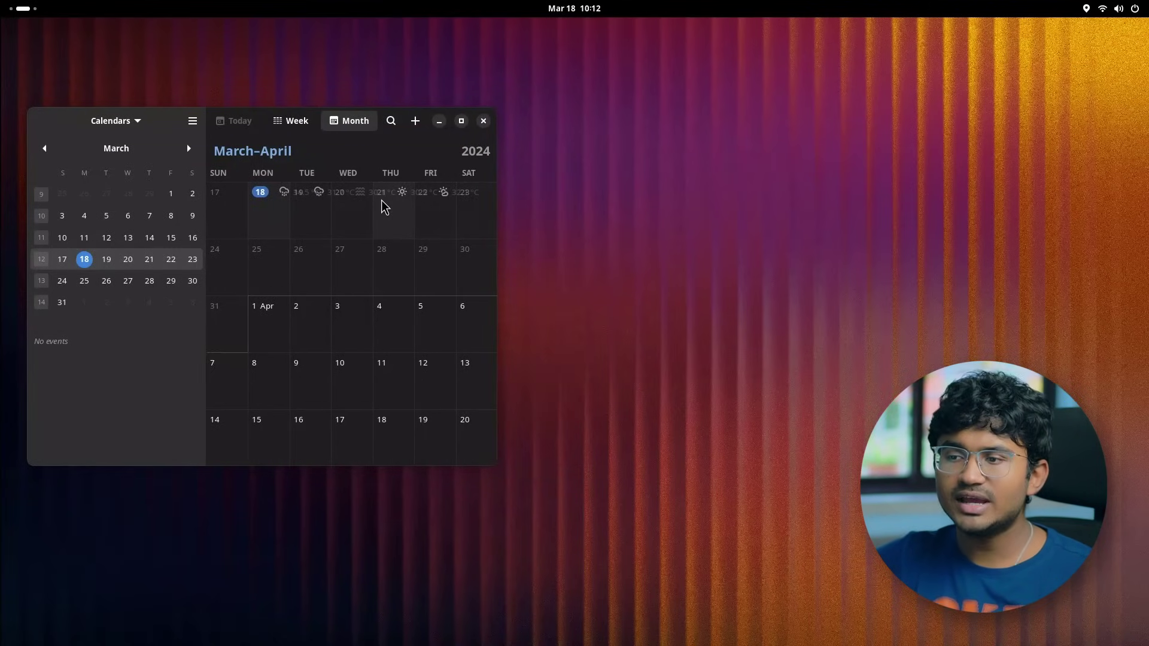
pyautogui.click(482, 255)
pyautogui.click(486, 234)
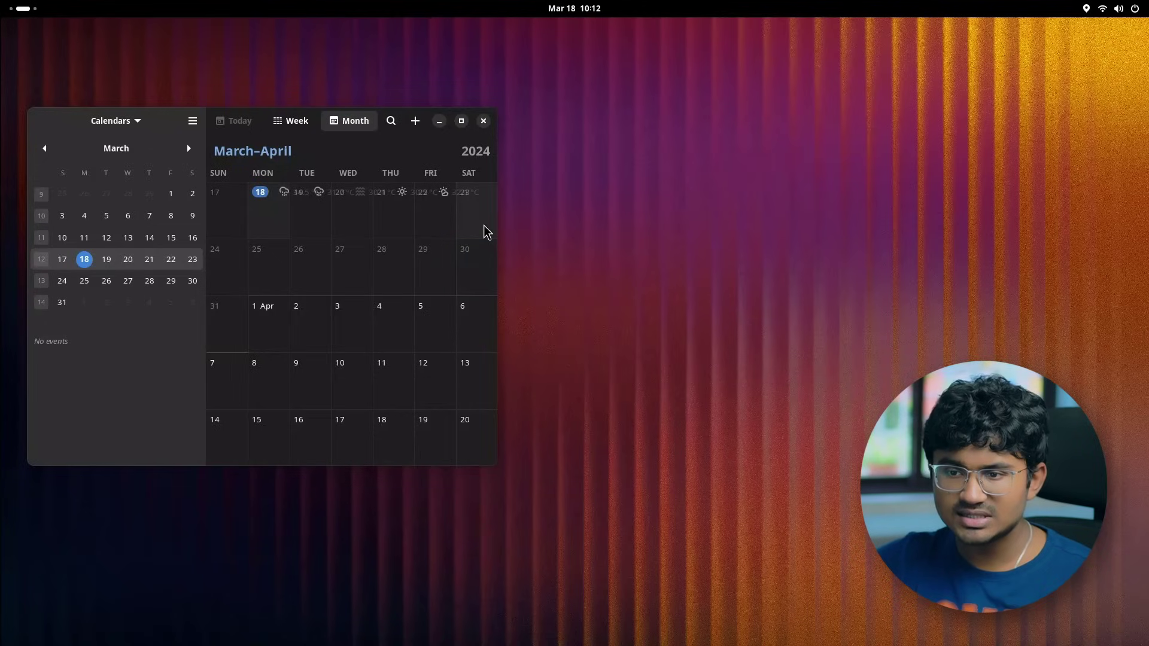
pyautogui.moveTo(505, 263)
pyautogui.mouseDown()
pyautogui.moveTo(508, 251)
pyautogui.moveTo(557, 251)
pyautogui.moveTo(513, 256)
pyautogui.mouseUp()
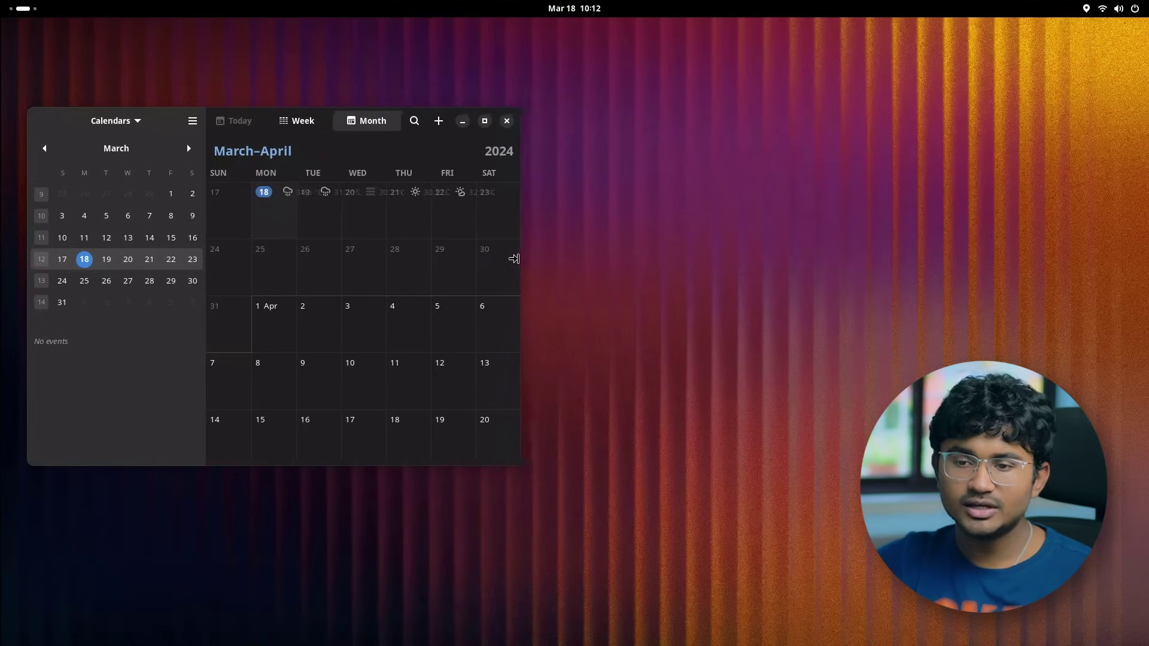
# - View Calendar's About details showing version 46.rc, close the Settings window, then close Calendar
pyautogui.click(192, 121)
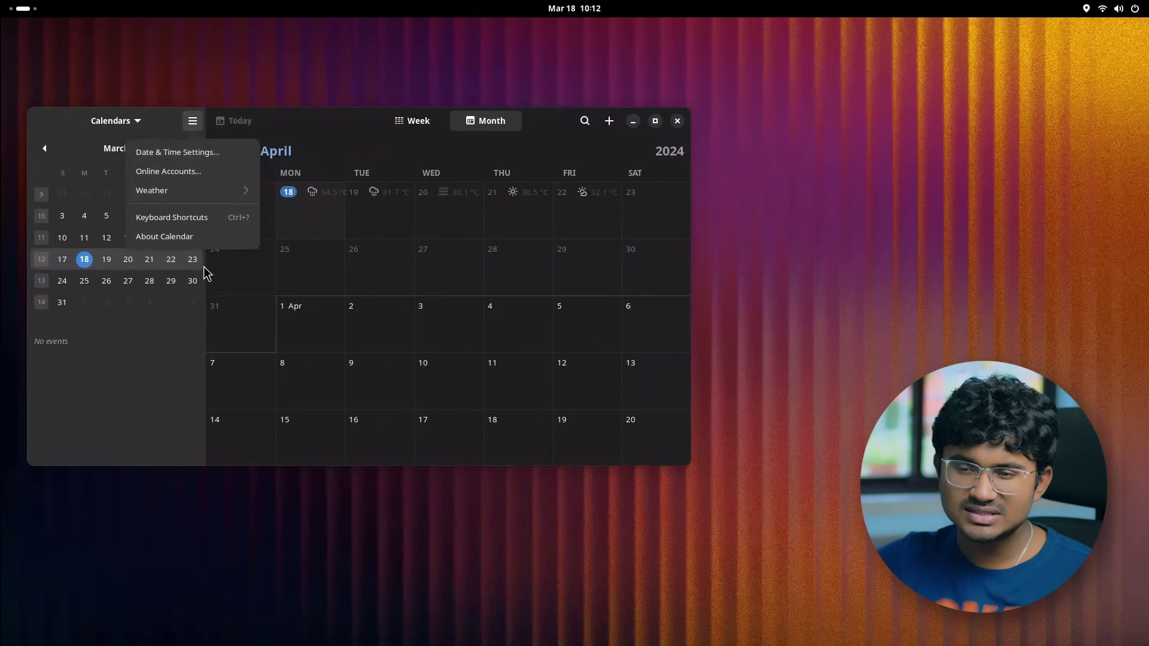
pyautogui.click(204, 243)
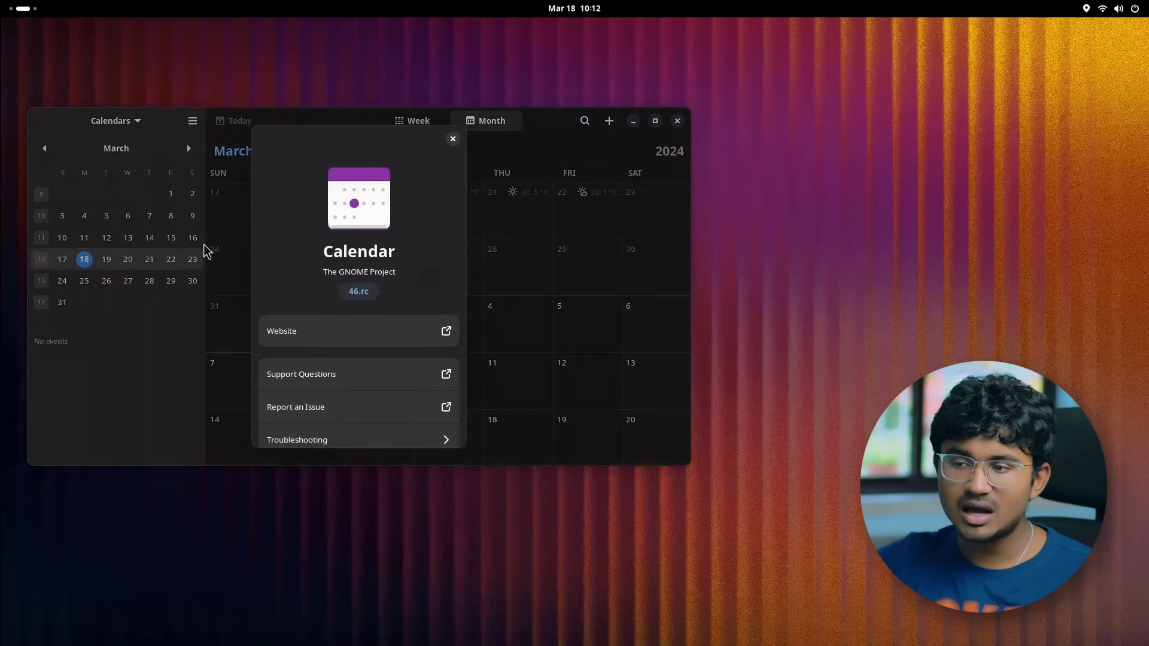
pyautogui.click(452, 137)
pyautogui.press('super+s')
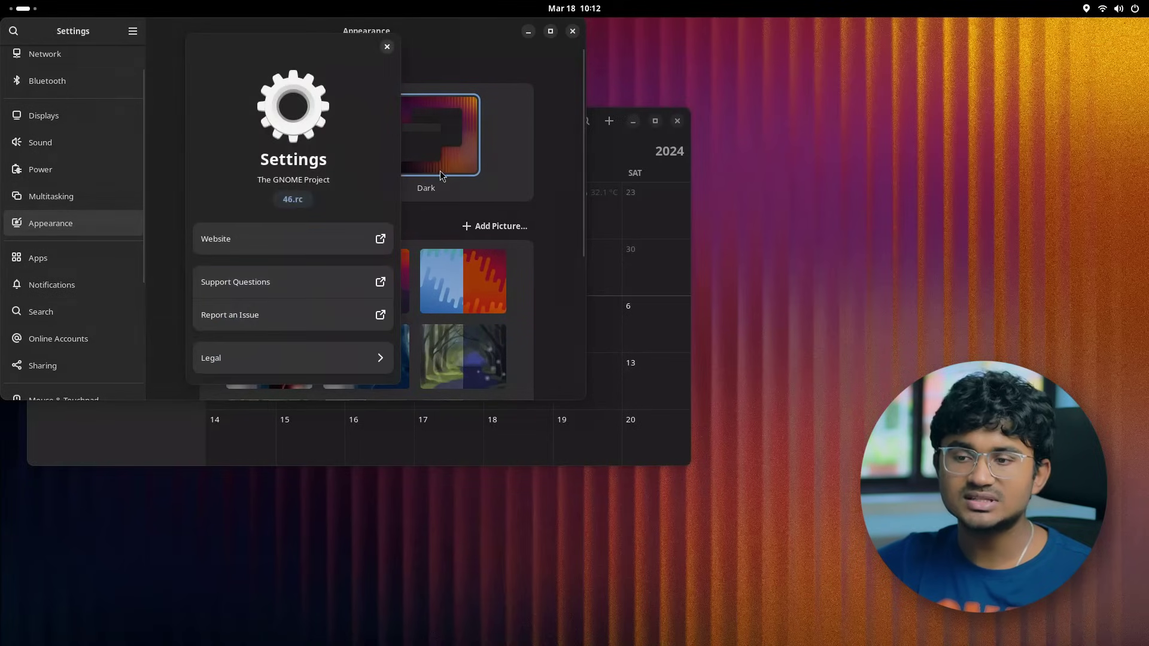
pyautogui.click(393, 44)
pyautogui.click(572, 31)
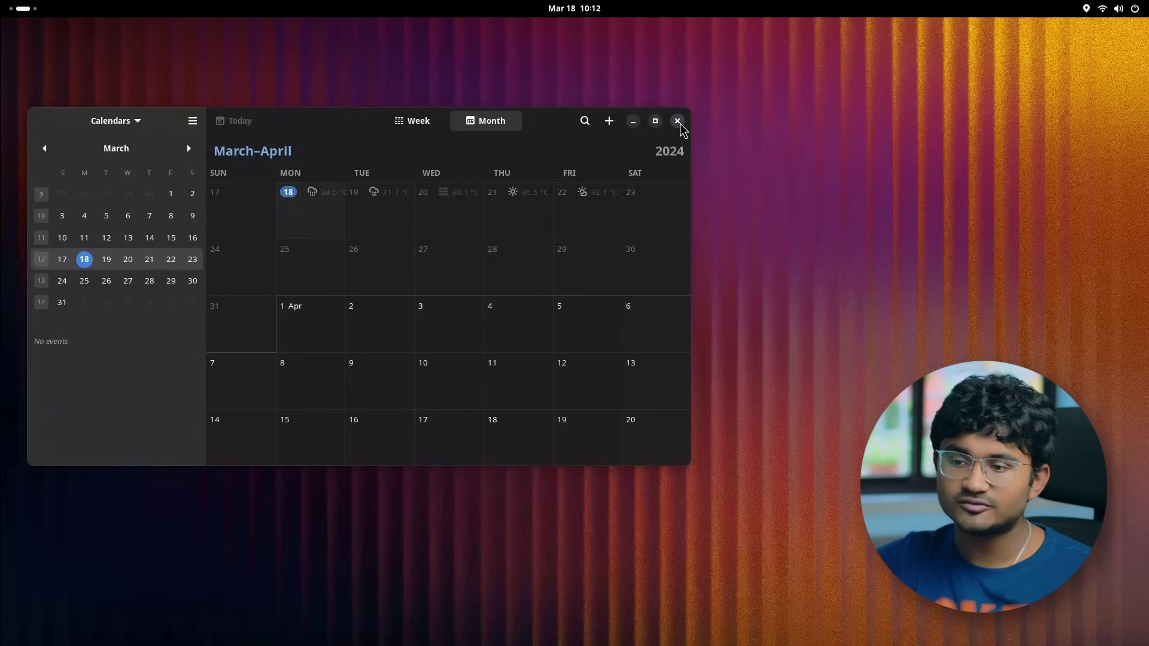
pyautogui.click(678, 122)
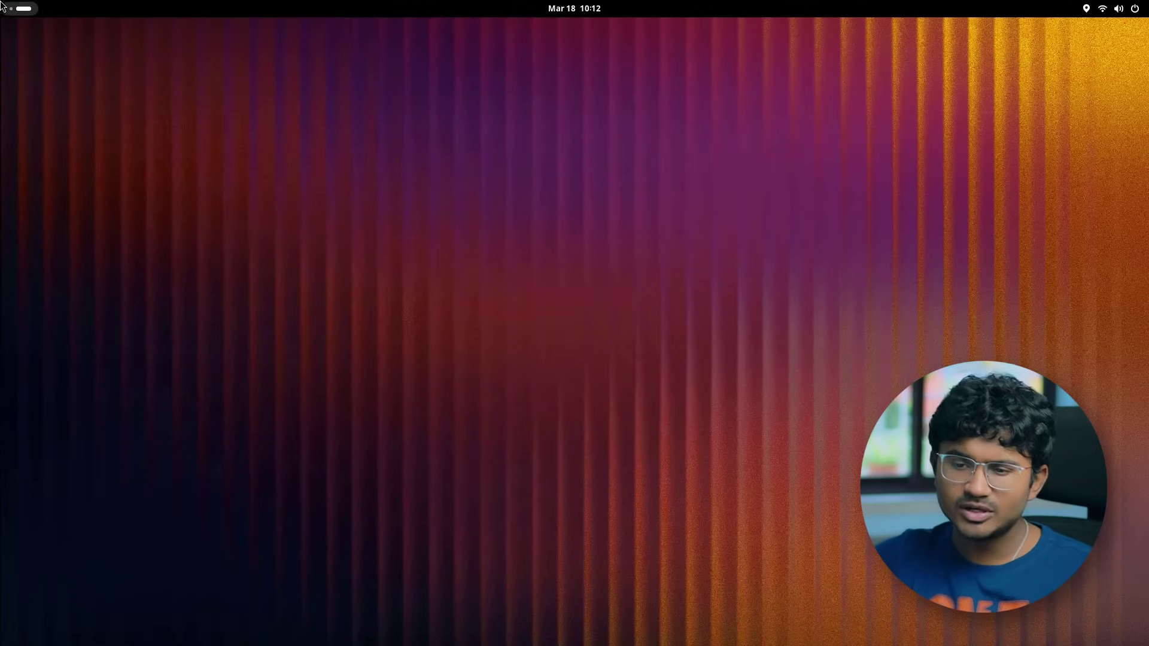
# - Open, close and reopen the empty Favorites list in the GNOME 46 Maps
pyautogui.moveTo(1, 5)
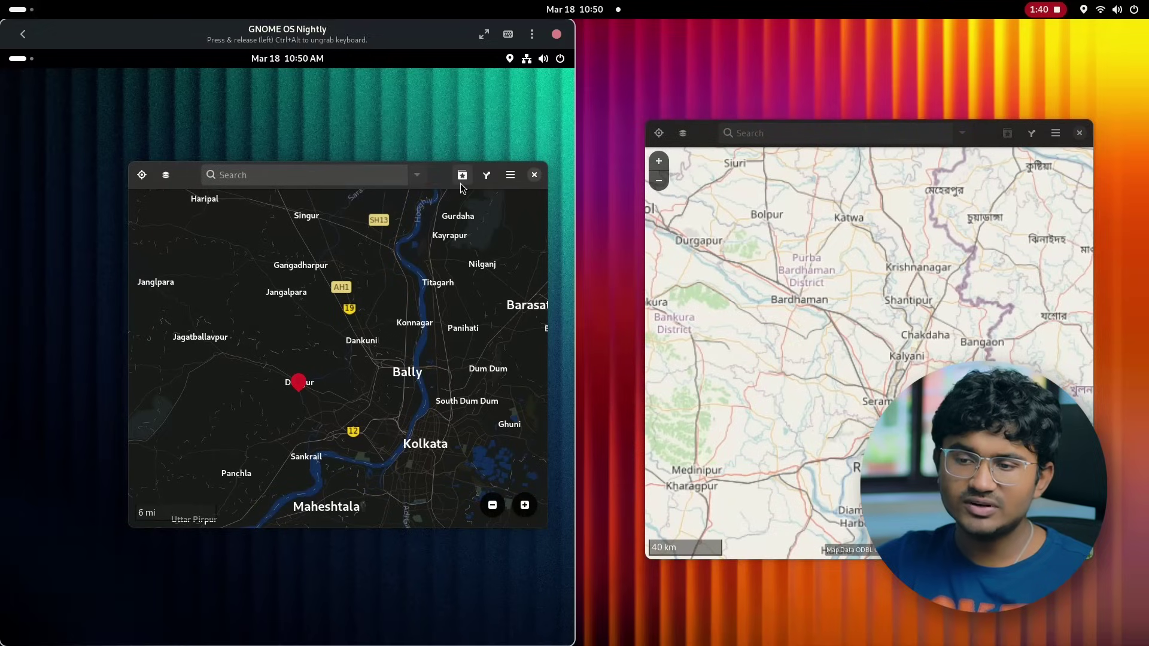
pyautogui.click(462, 179)
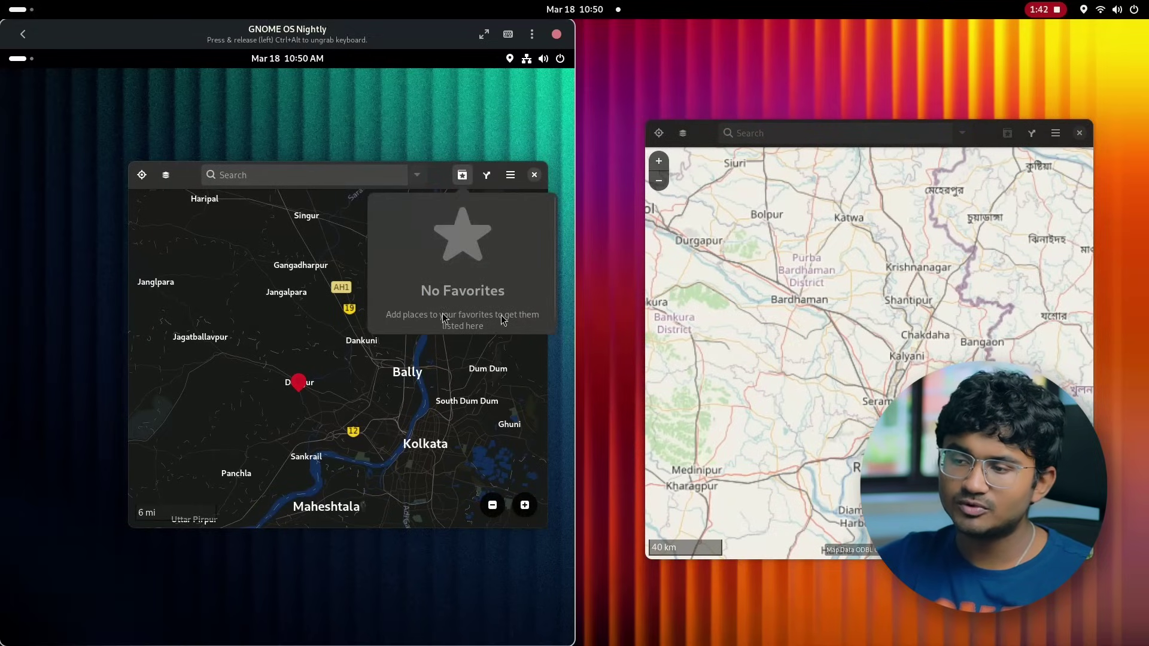
pyautogui.moveTo(554, 302); pyautogui.dragTo(554, 340)
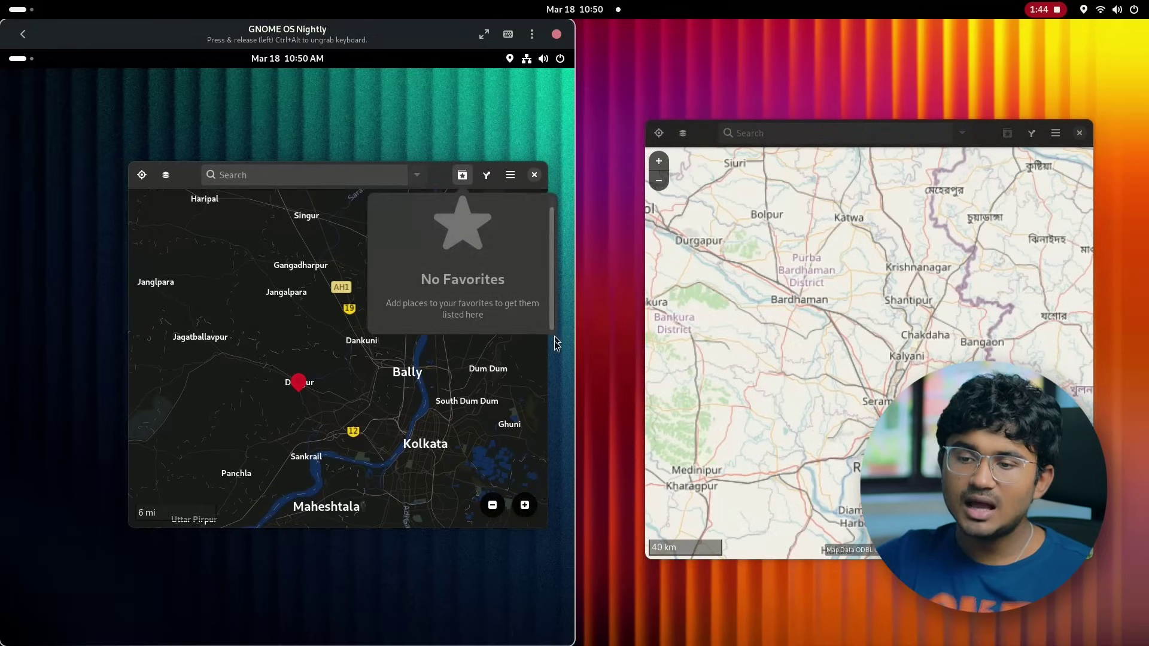
pyautogui.click(562, 236)
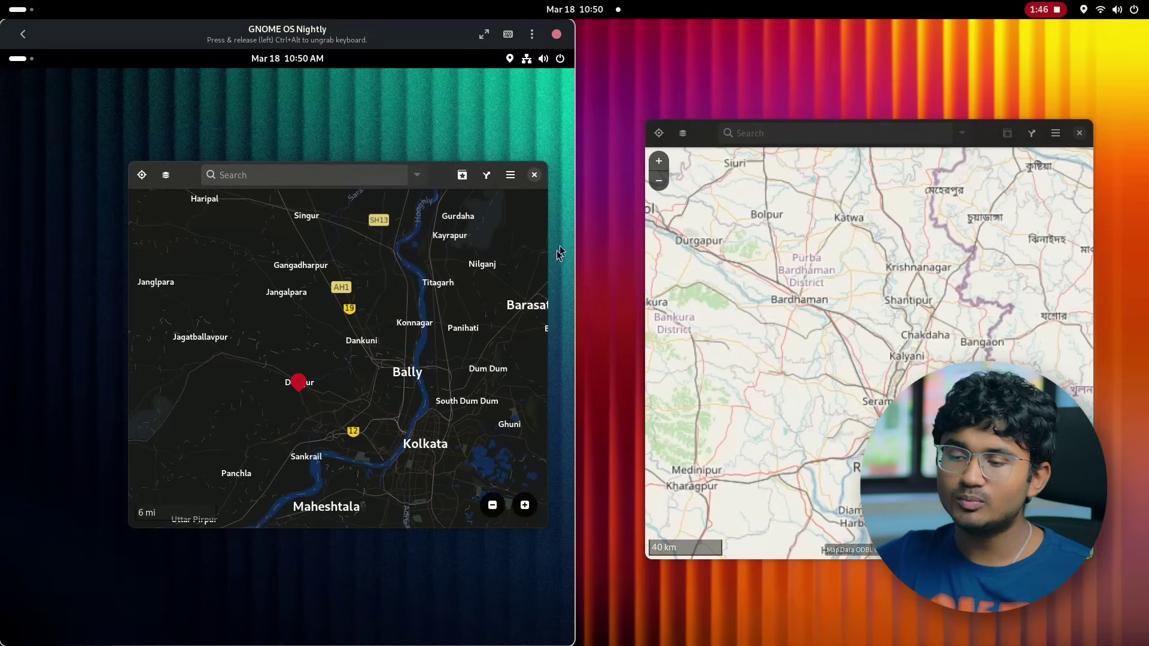
pyautogui.click(464, 180)
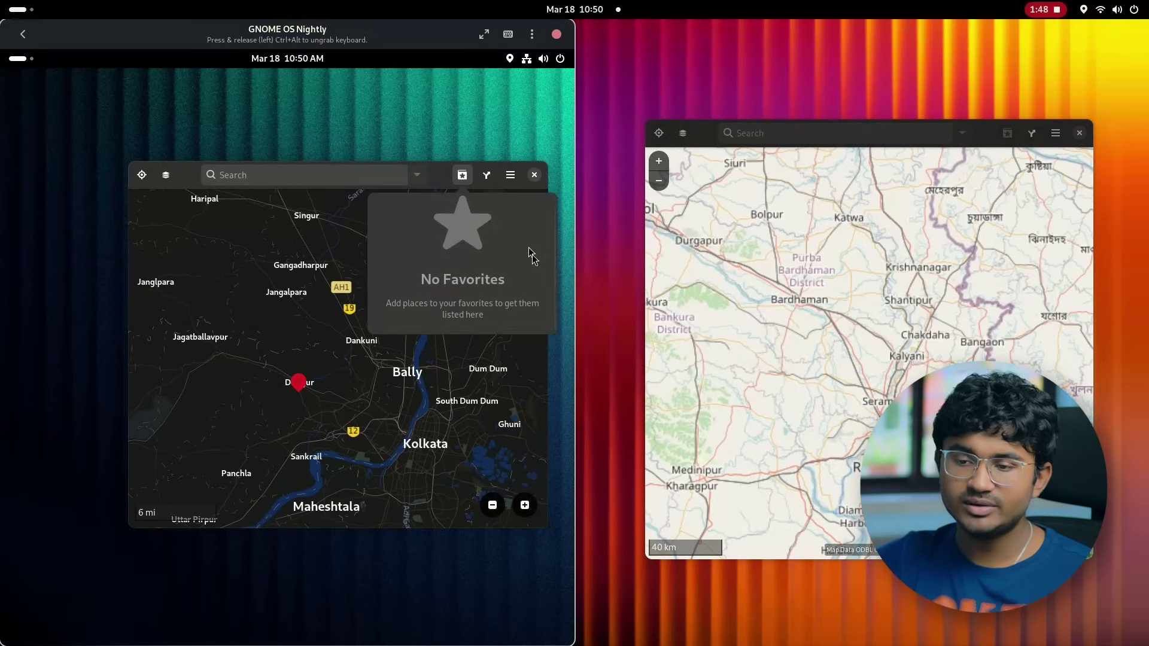
# - Compare with the older Maps window, then launch Tweaks from an 'ea' Activities search
pyautogui.scroll(1, 555, 279)
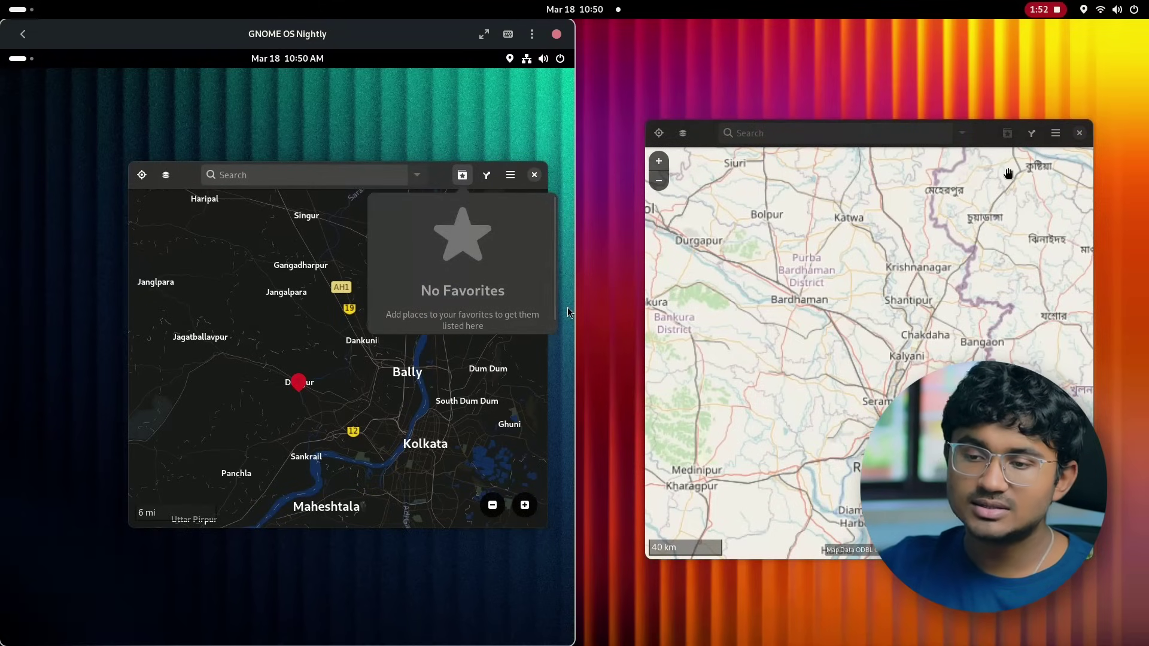
pyautogui.click(1050, 182)
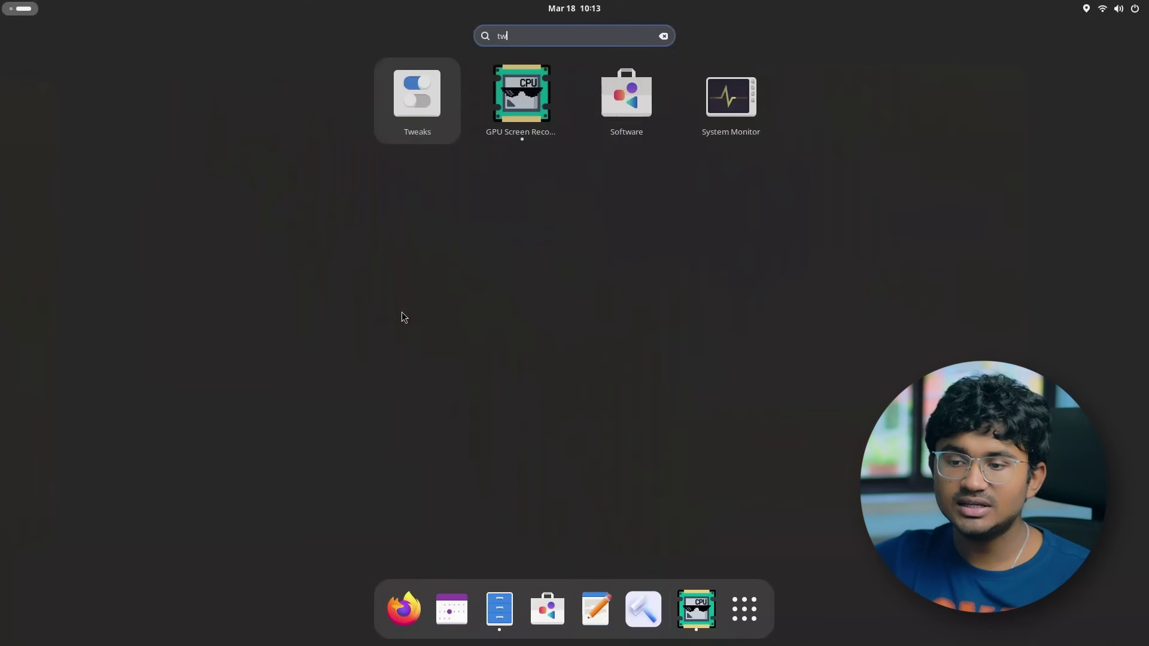
pyautogui.write('ea')
pyautogui.press('Return')
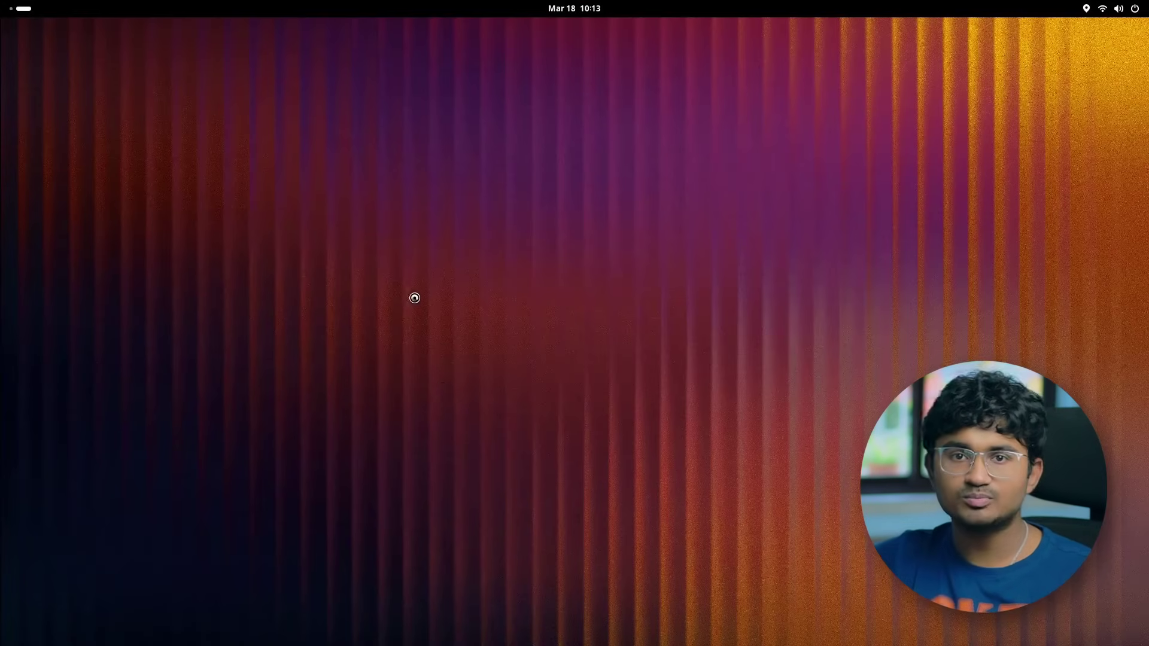
# - Open Terminal on a new workspace and run gnome-tweaks, revealing its Python TypeError crash
pyautogui.click(38, 18)
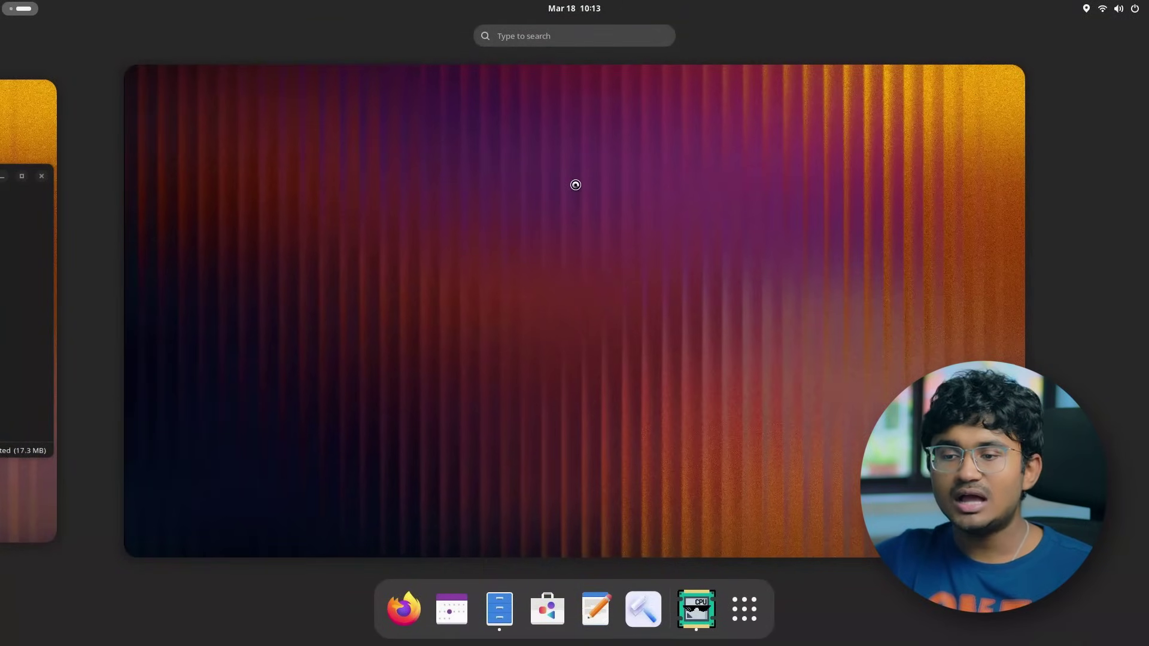
pyautogui.click(745, 609)
pyautogui.moveTo(845, 347); pyautogui.dragTo(686, 116)
pyautogui.click(513, 113)
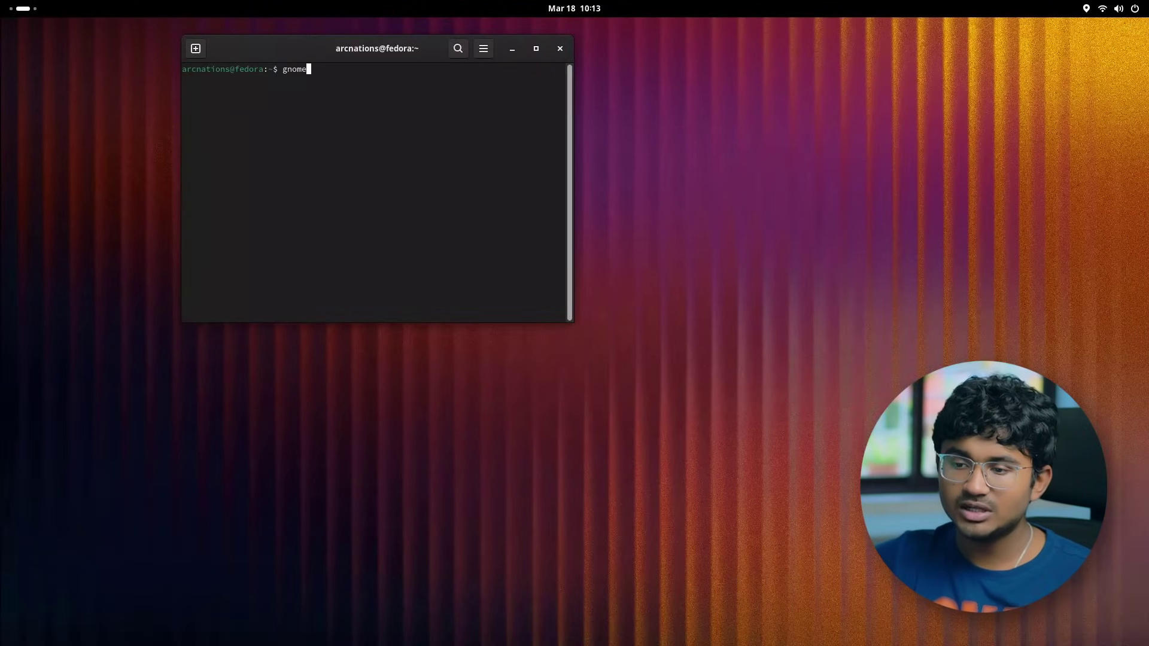
pyautogui.write('gnome-tweaks')
pyautogui.press('Return')
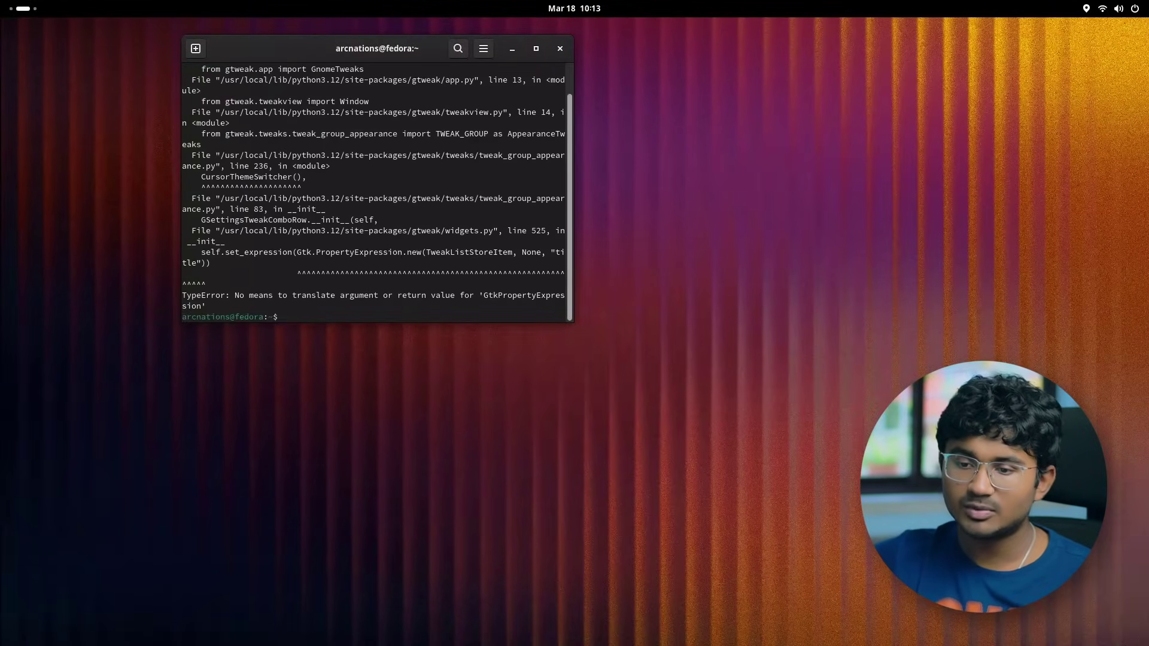